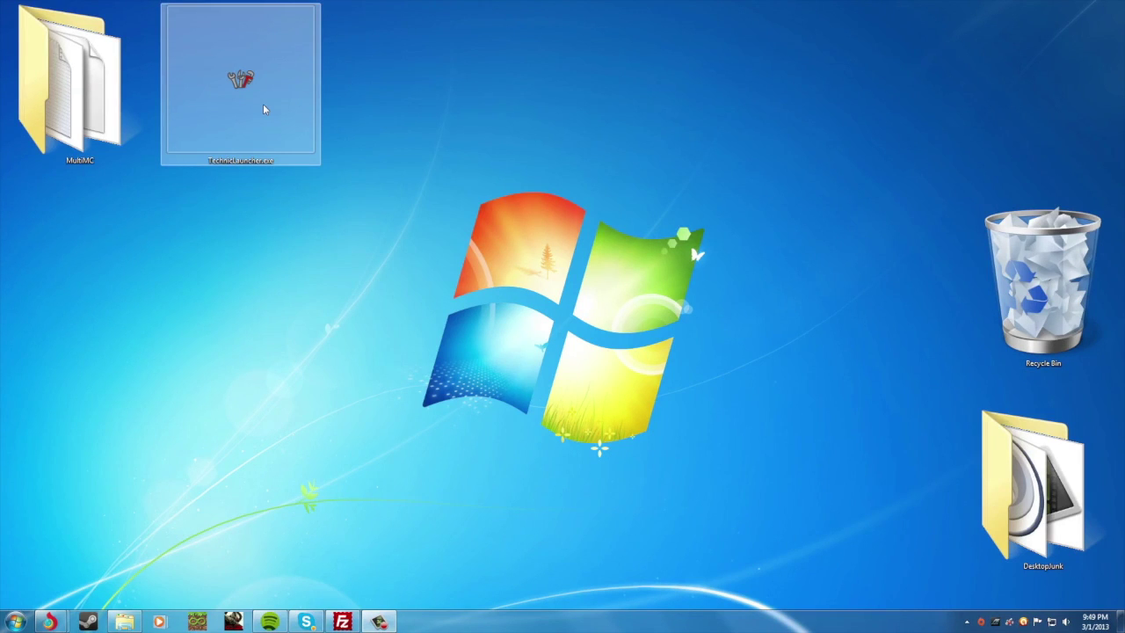
# Run TechnicLauncher.exe, allowing it through the security warning, and choose the Tekkit Lite modpack.
pyautogui.doubleClick(263, 103)
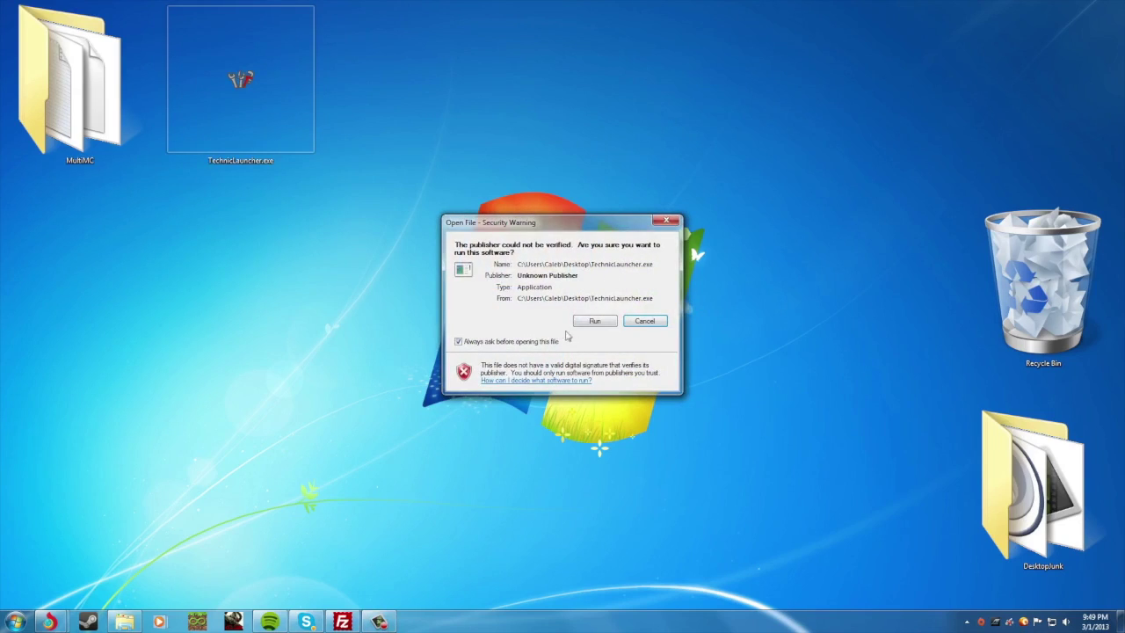
pyautogui.click(596, 321)
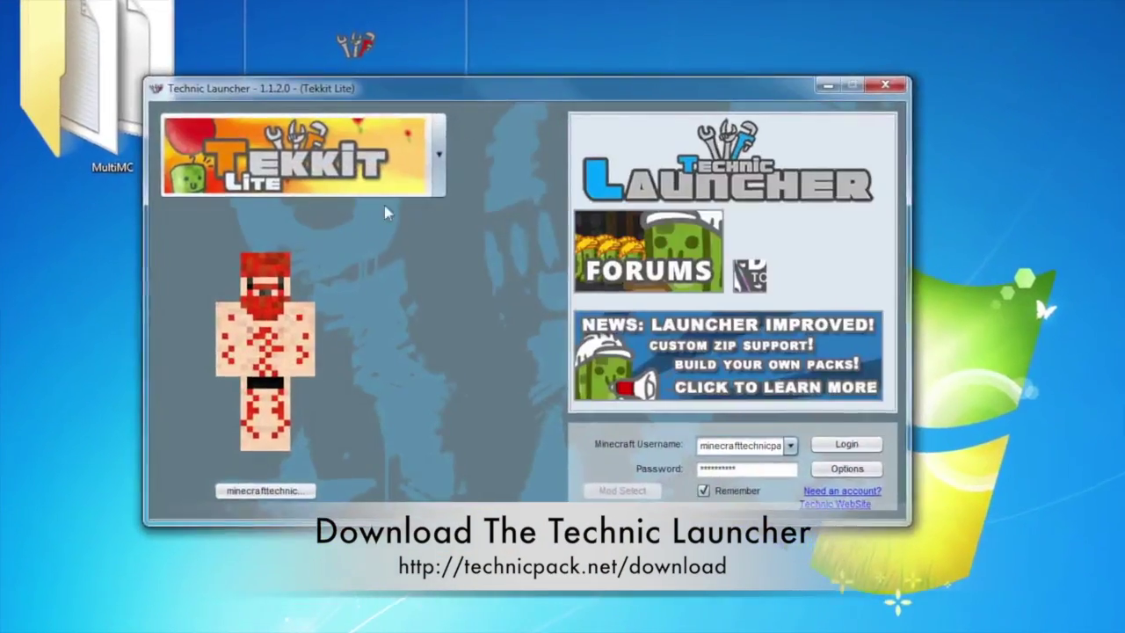
pyautogui.click(330, 178)
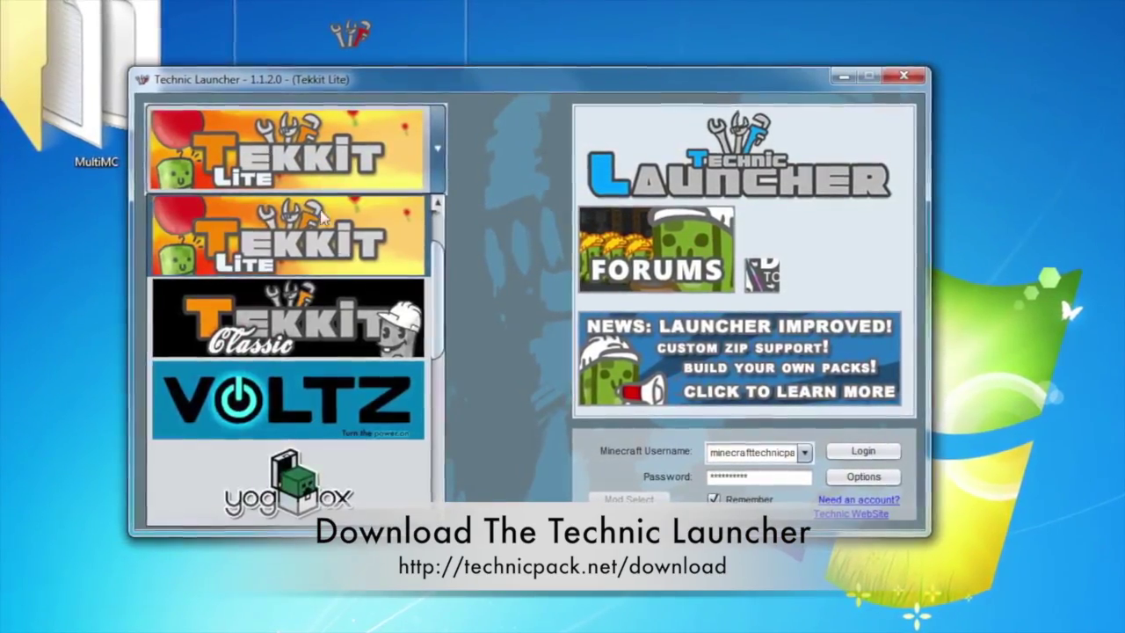
pyautogui.click(288, 230)
# Check the modpack build options, leave them as they are, and log in with the saved account to start Tekkit Lite.
pyautogui.click(861, 480)
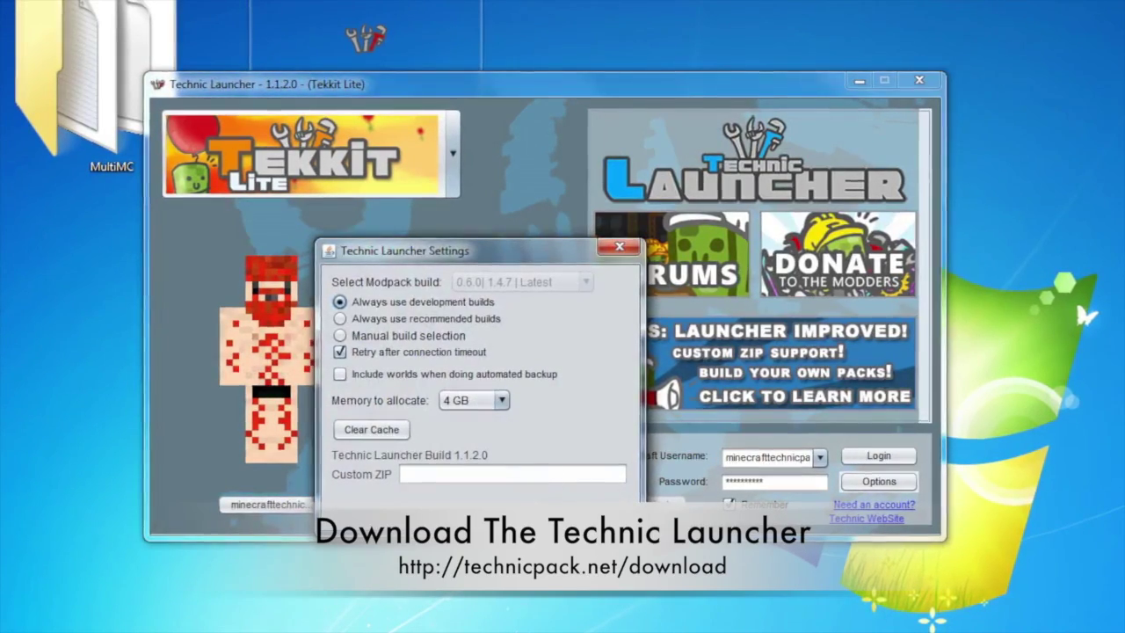
pyautogui.click(787, 481)
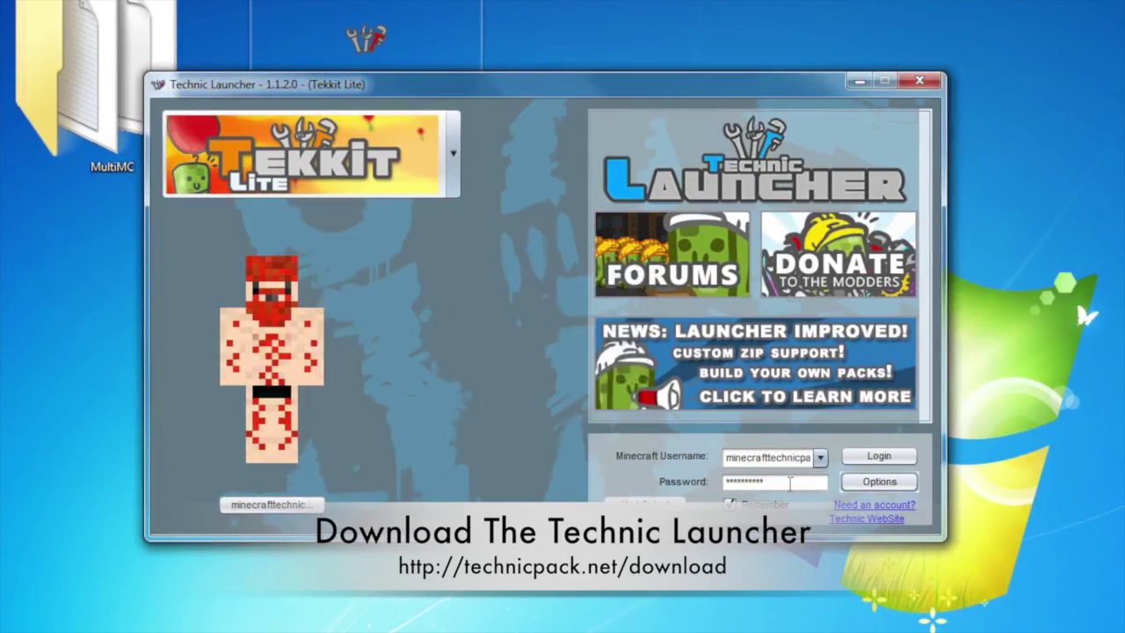
pyautogui.click(878, 457)
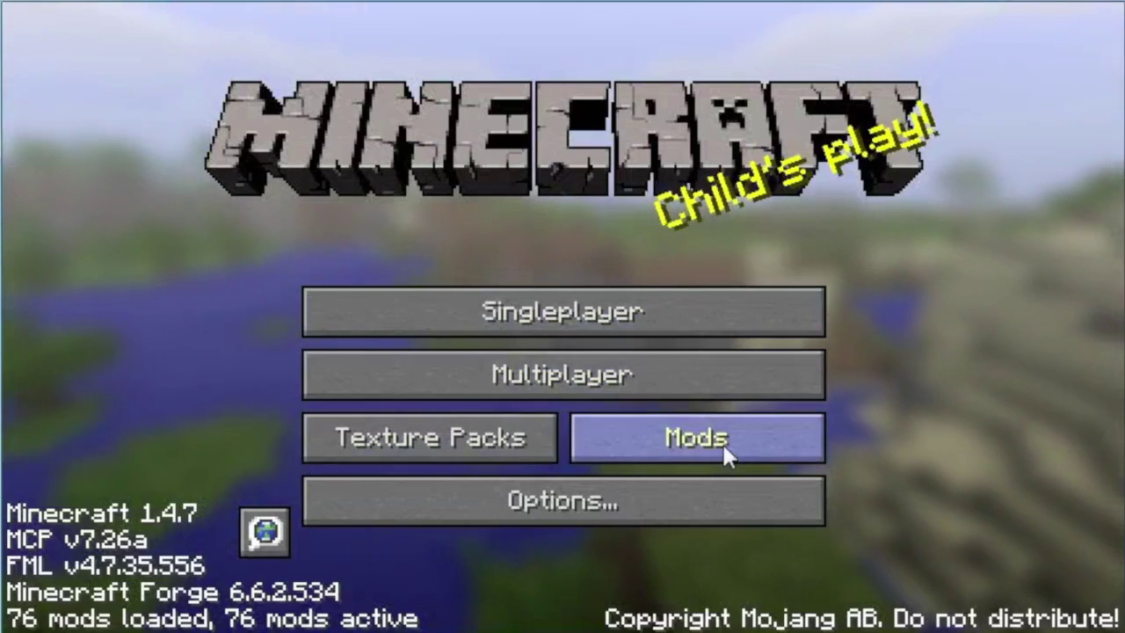
# Look up the Forge Mod Loader and Minecraft Forge versions in Tekkit Lite's mod list, then return to the title screen.
pyautogui.click(722, 448)
pyautogui.click(170, 220)
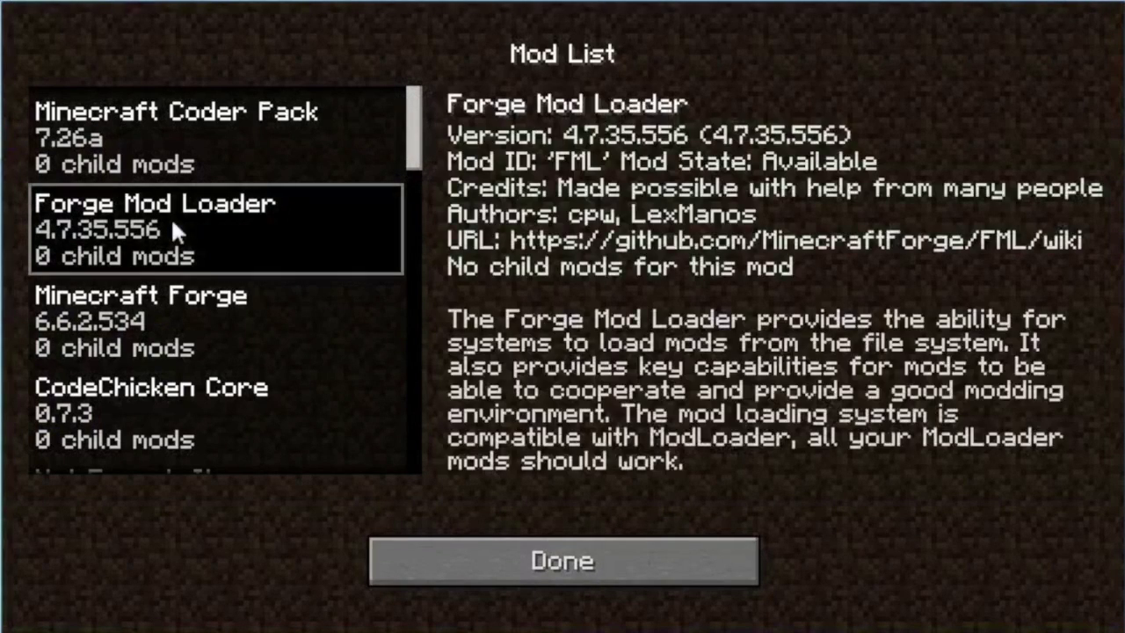
pyautogui.click(75, 336)
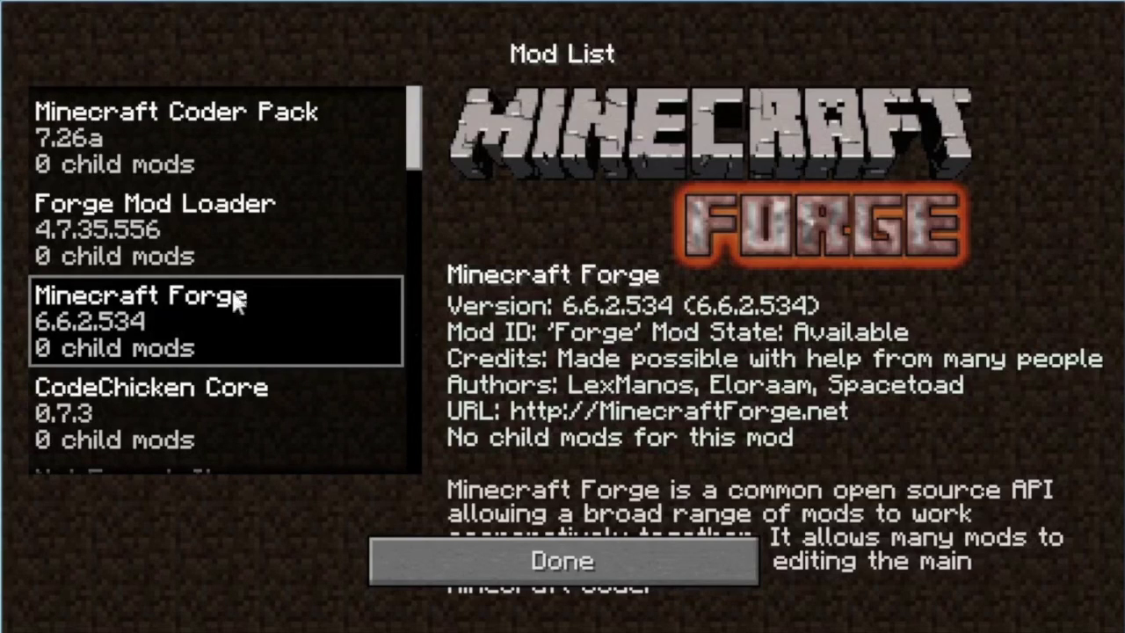
pyautogui.scroll(-1, 247, 212)
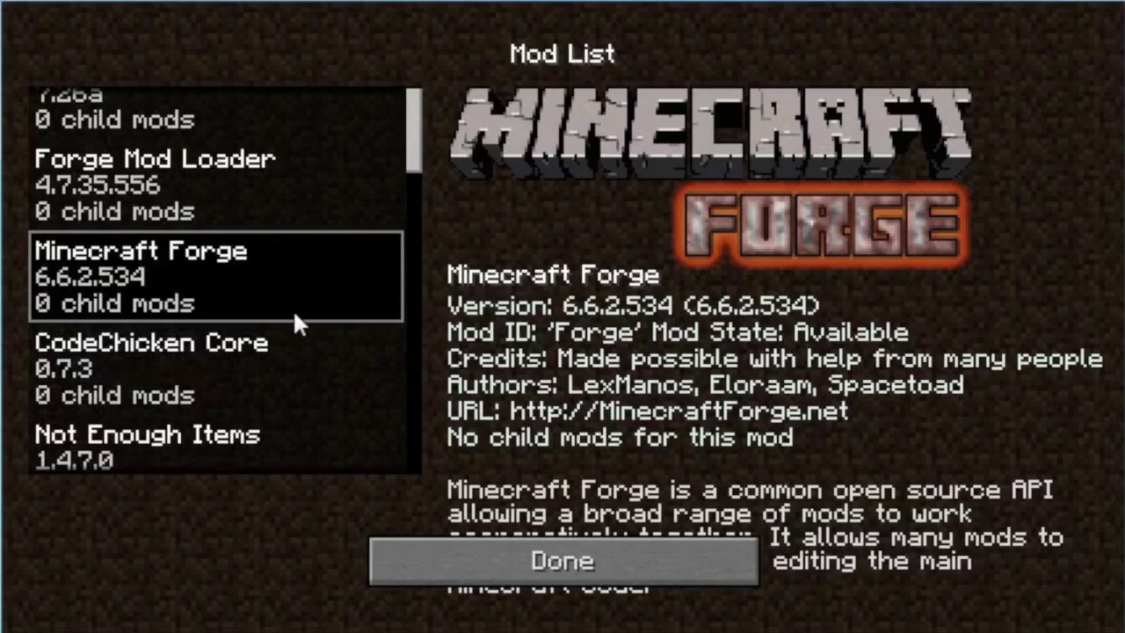
pyautogui.scroll(-4, 294, 322)
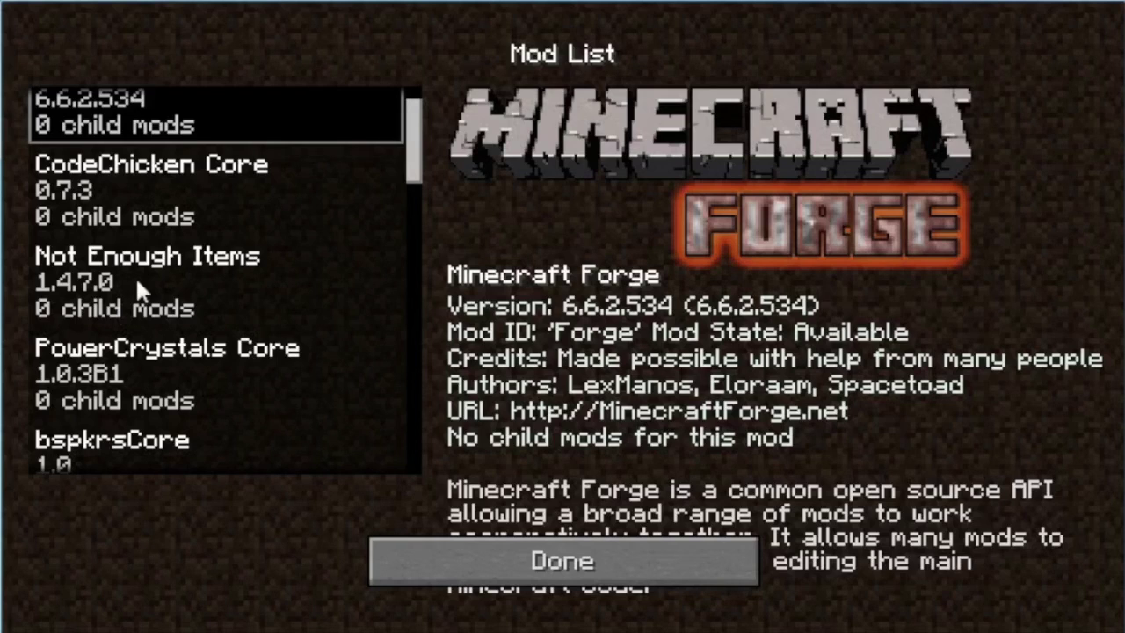
pyautogui.scroll(4, 176, 296)
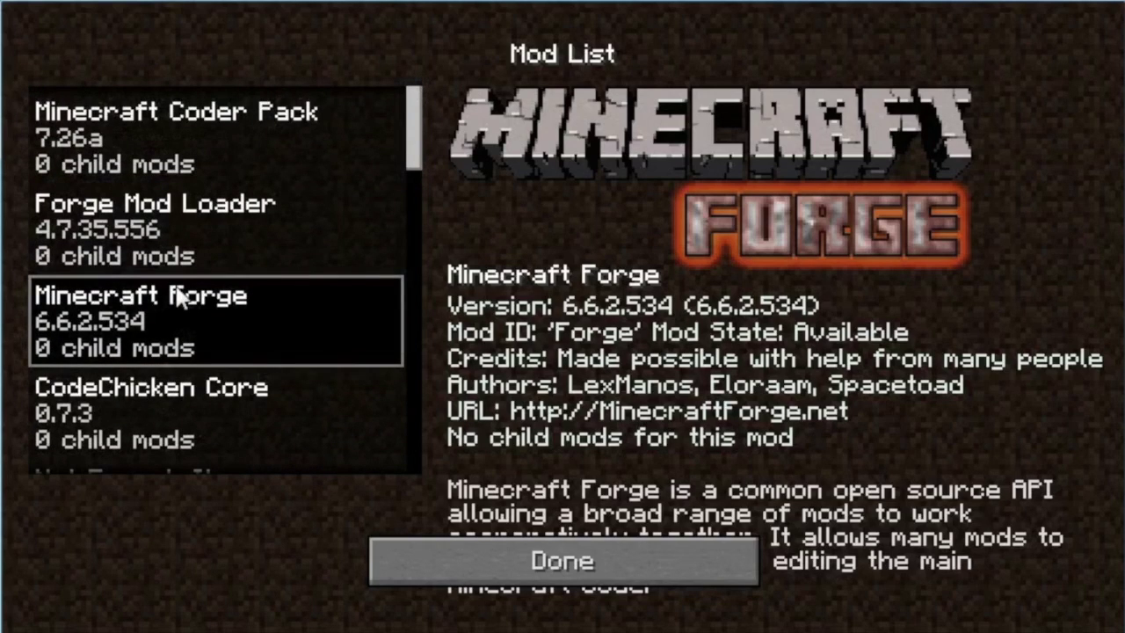
pyautogui.click(580, 549)
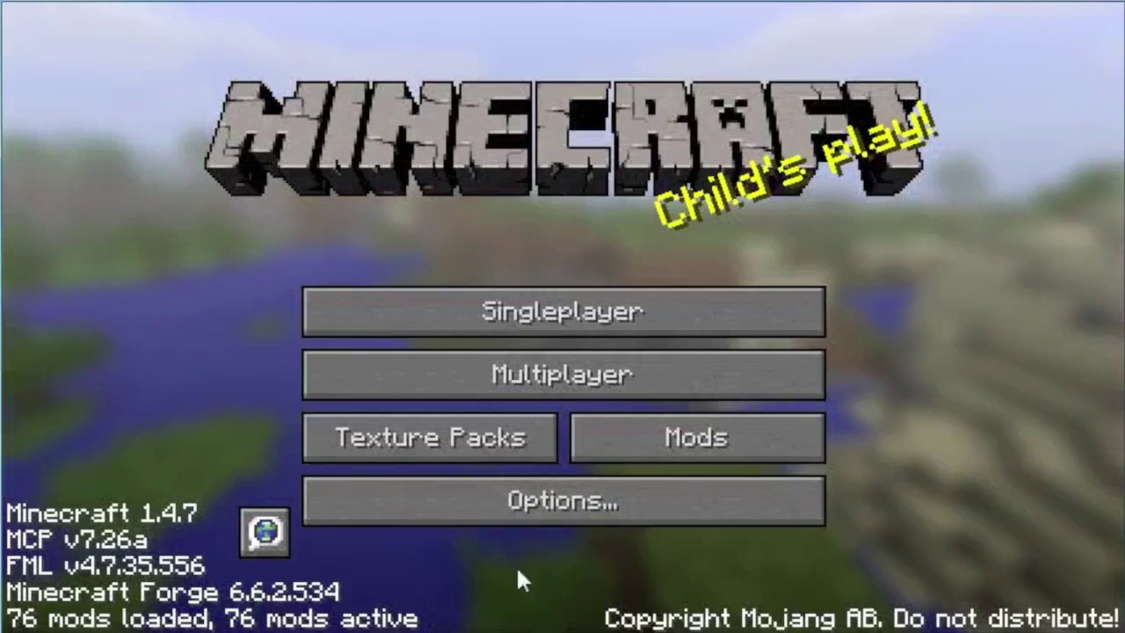
# Open the texture pack folder from the game and go into the tekkitlite folder inside .techniclauncher.
pyautogui.click(414, 429)
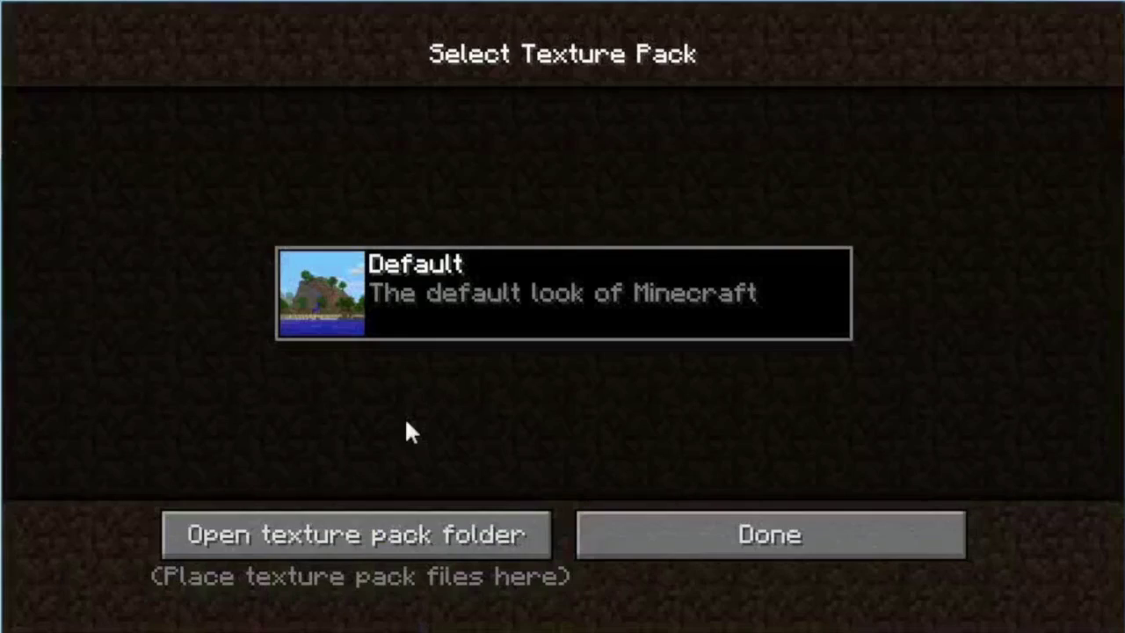
pyautogui.click(452, 533)
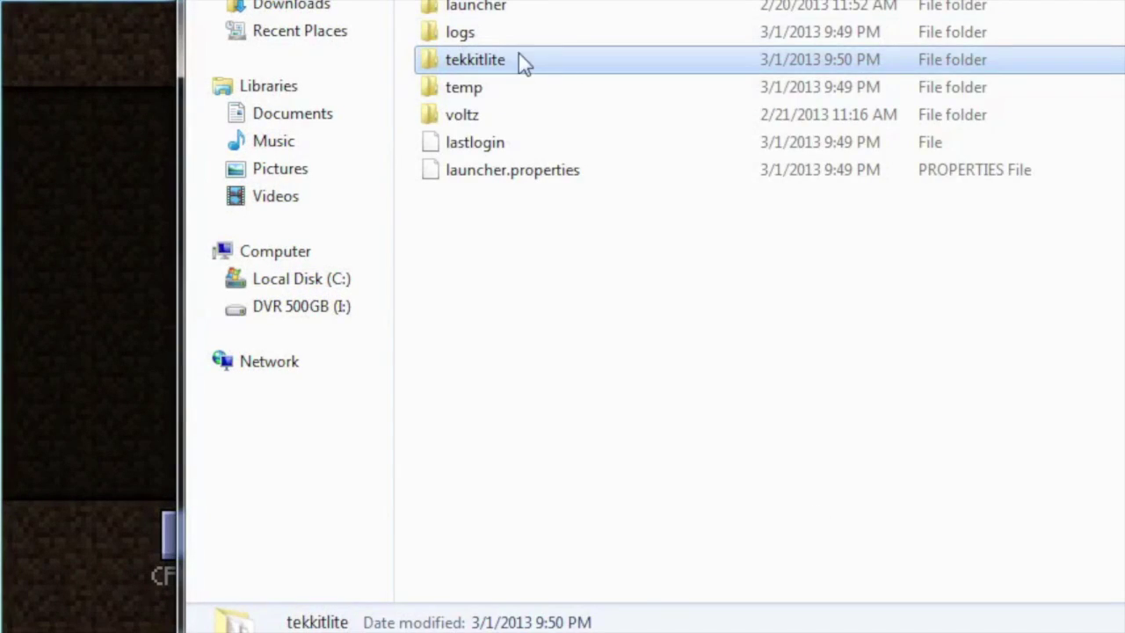
pyautogui.doubleClick(518, 60)
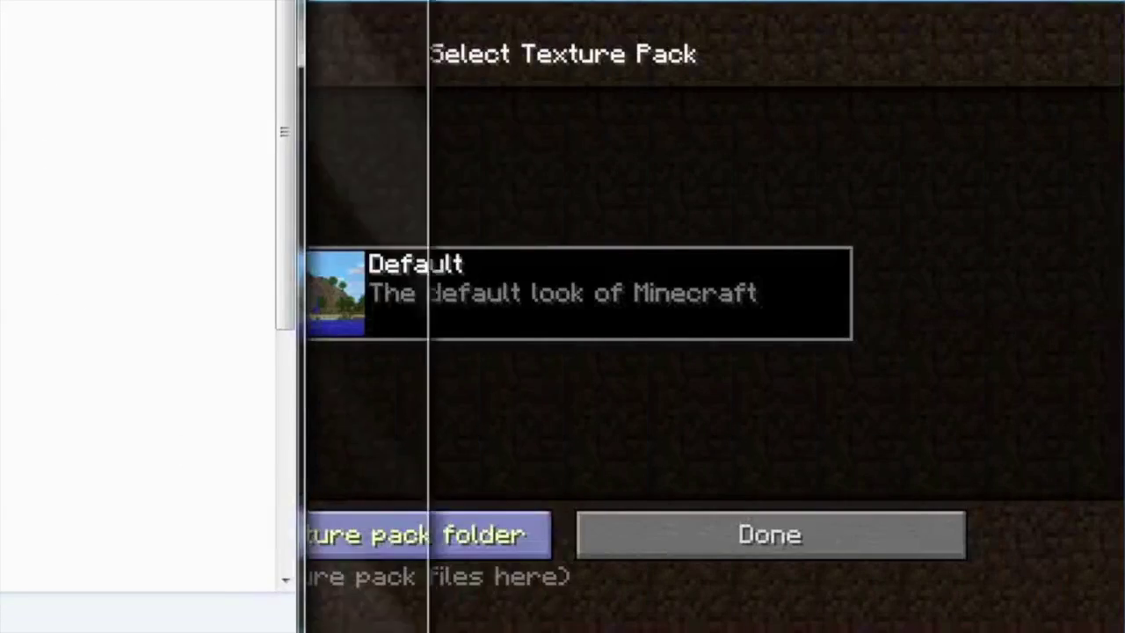
pyautogui.moveTo(4, 3); pyautogui.dragTo(0, 4)
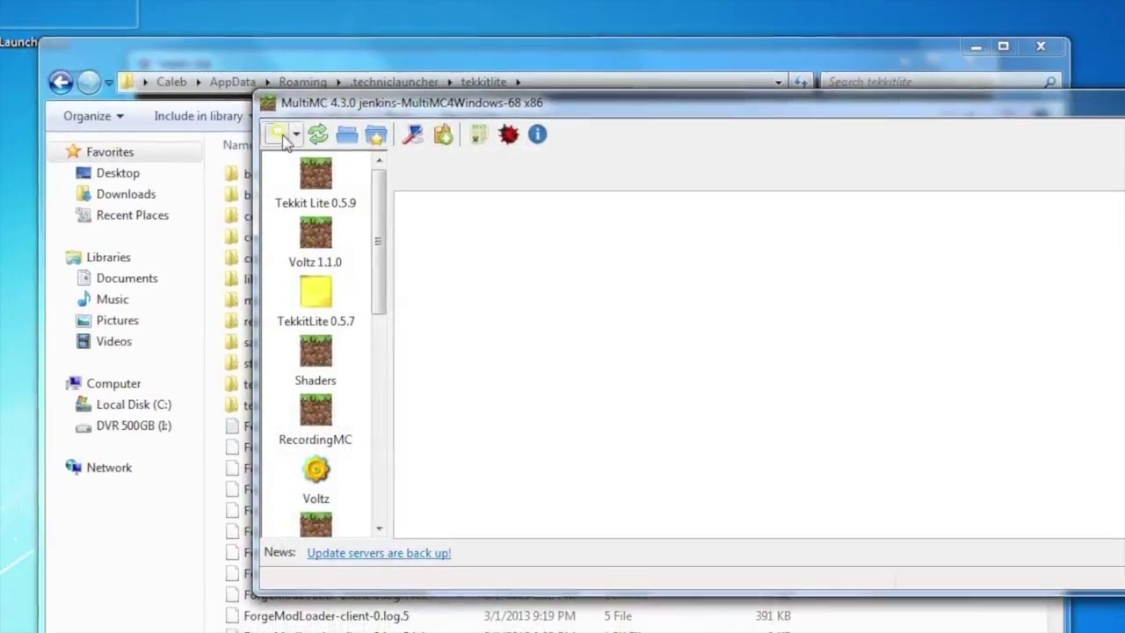
# Create a new MultiMC instance named Tekkit Lite 0.6.0 for Minecraft version 1.4.7.
pyautogui.click(285, 141)
pyautogui.click(321, 156)
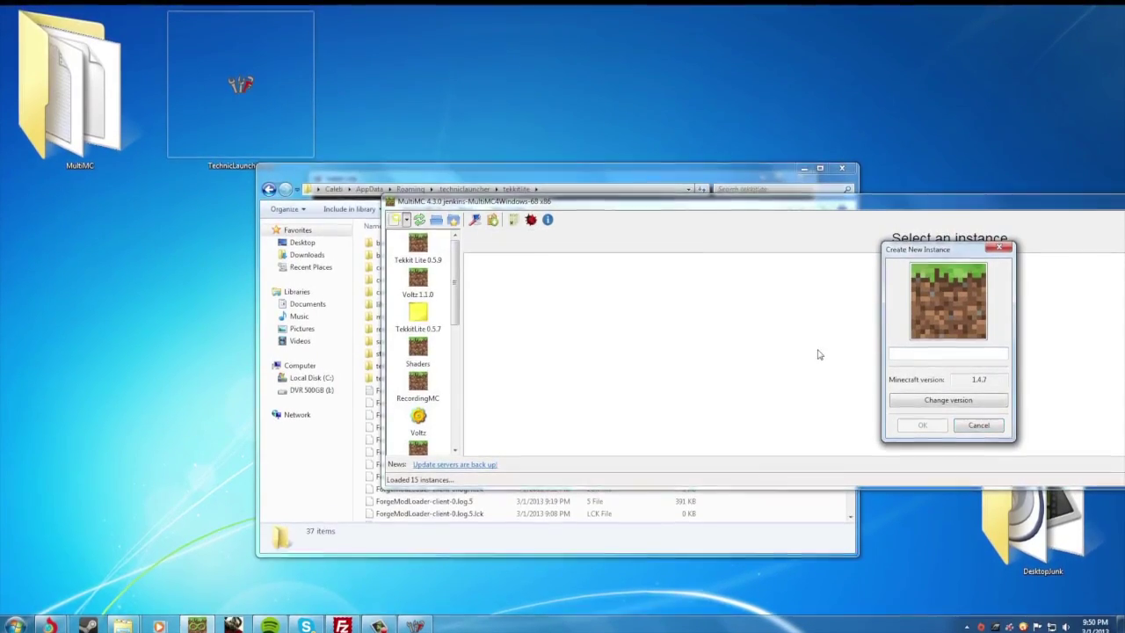
pyautogui.write('Tekkit ')
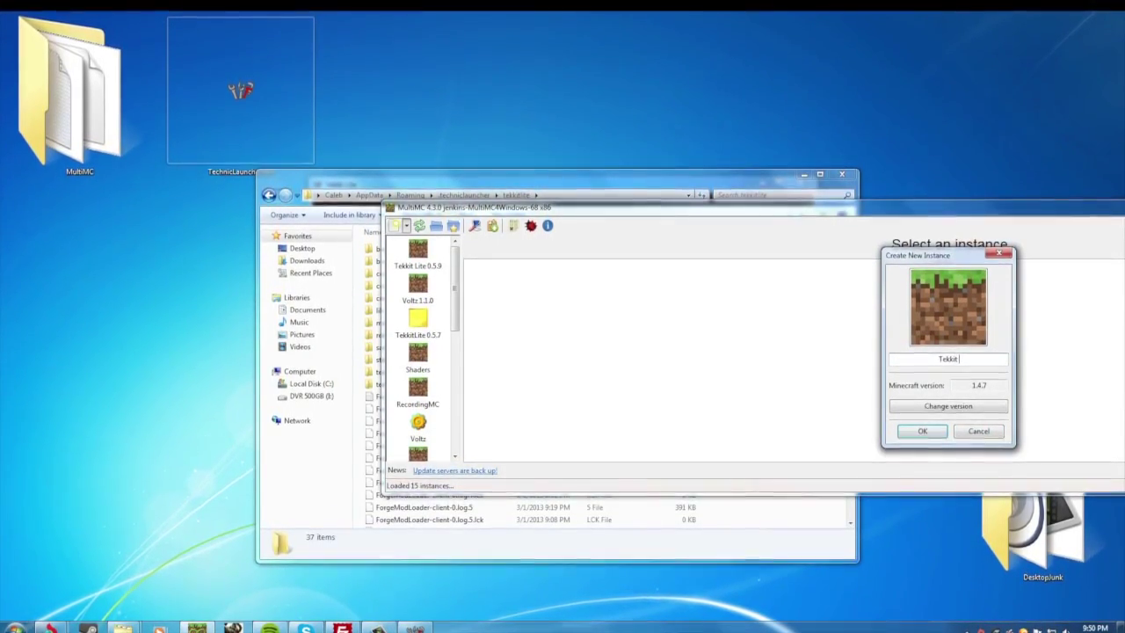
pyautogui.write('Lite 0.')
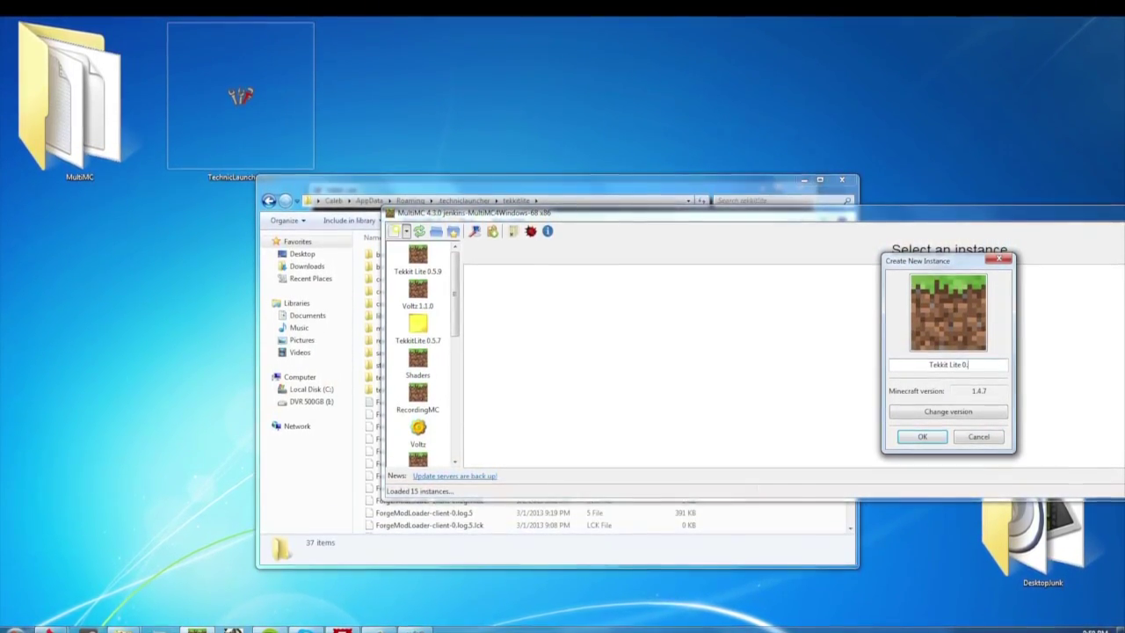
pyautogui.write('6.0')
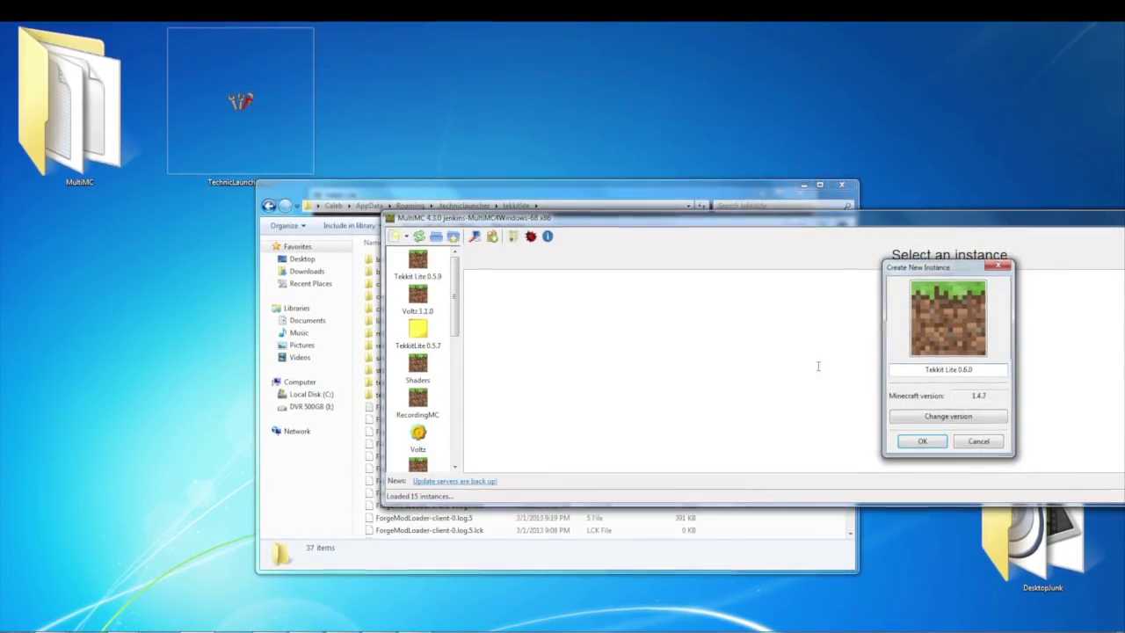
pyautogui.press('Return')
# Maximize the MultiMC window and open the Tekkit Lite 0.6.0 instance's mod editor at its minecraft.jar mods.
pyautogui.moveTo(796, 217); pyautogui.dragTo(439, 24)
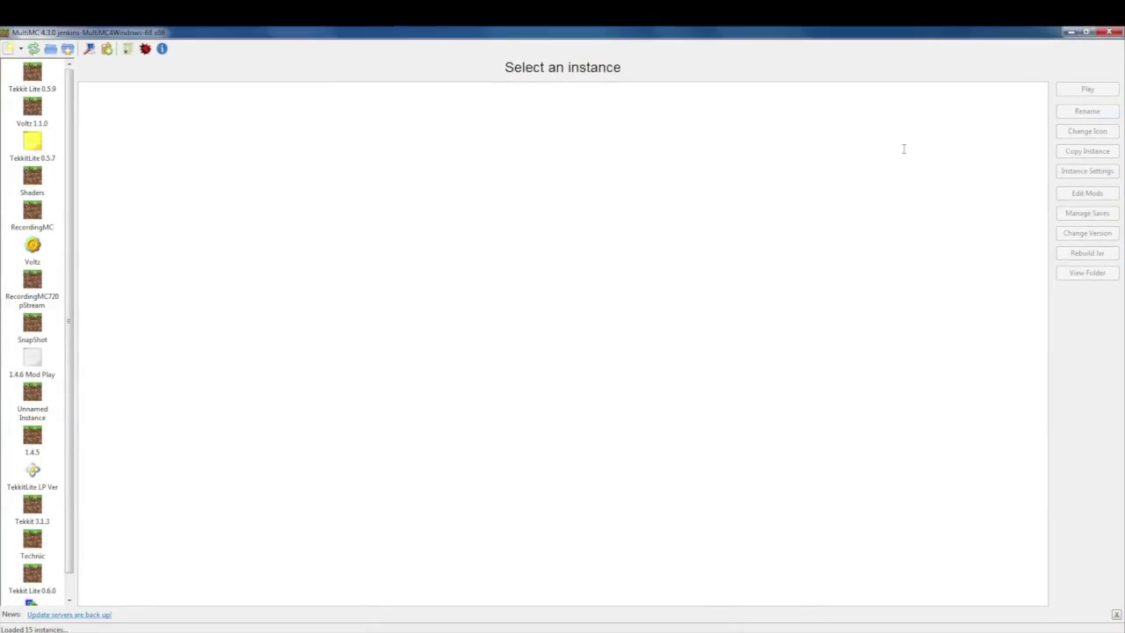
pyautogui.click(33, 86)
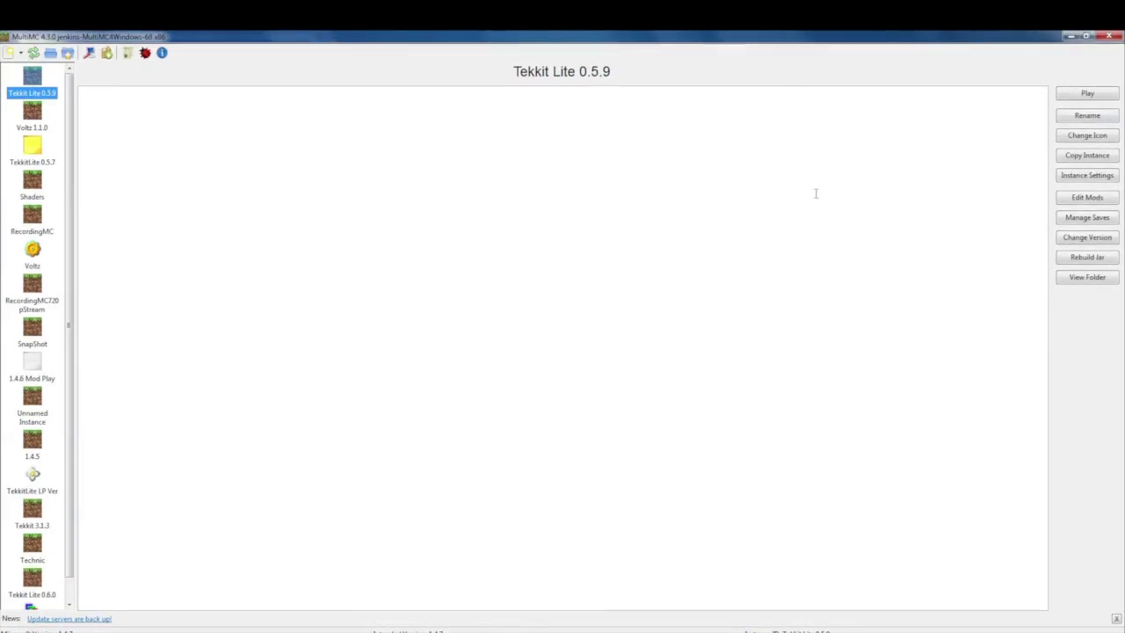
pyautogui.scroll(-1, 58, 433)
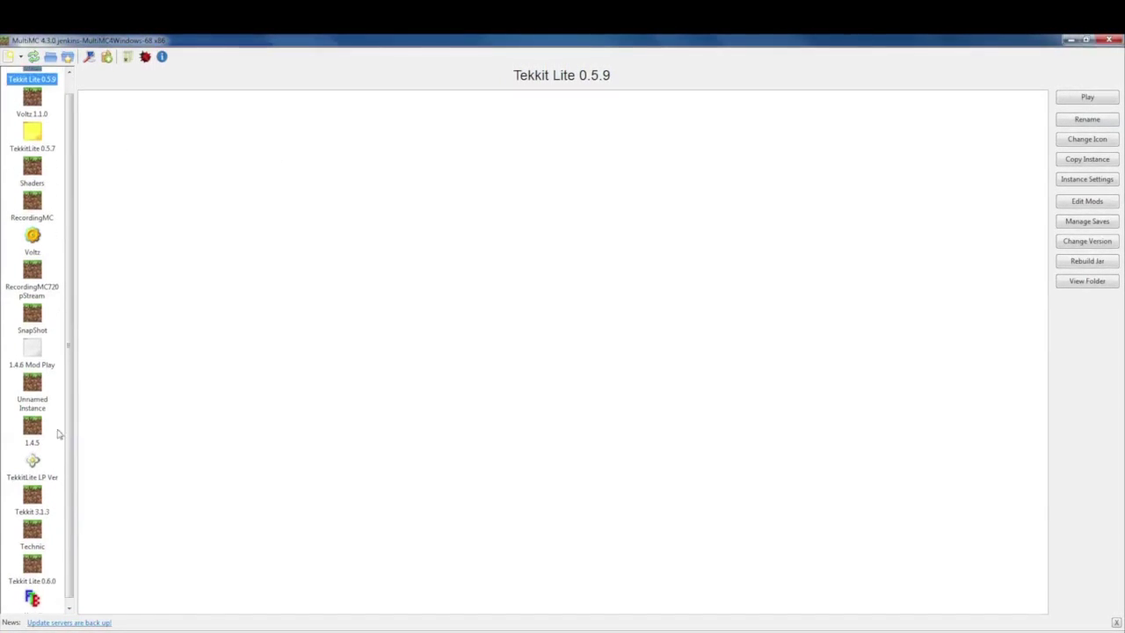
pyautogui.click(32, 570)
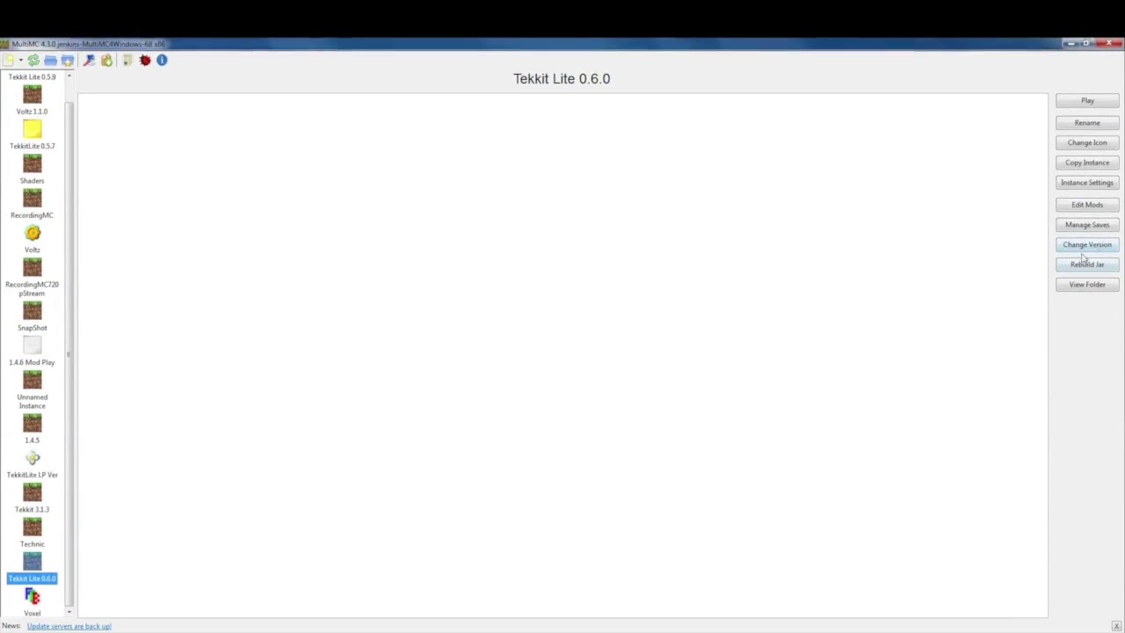
pyautogui.click(1086, 203)
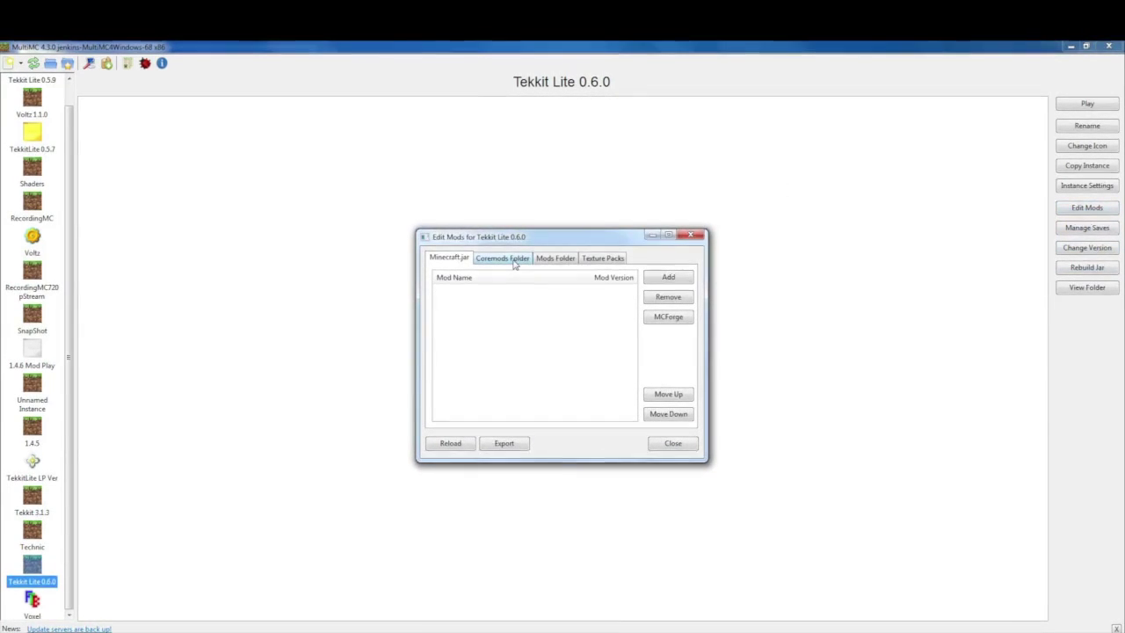
pyautogui.click(553, 260)
pyautogui.click(449, 259)
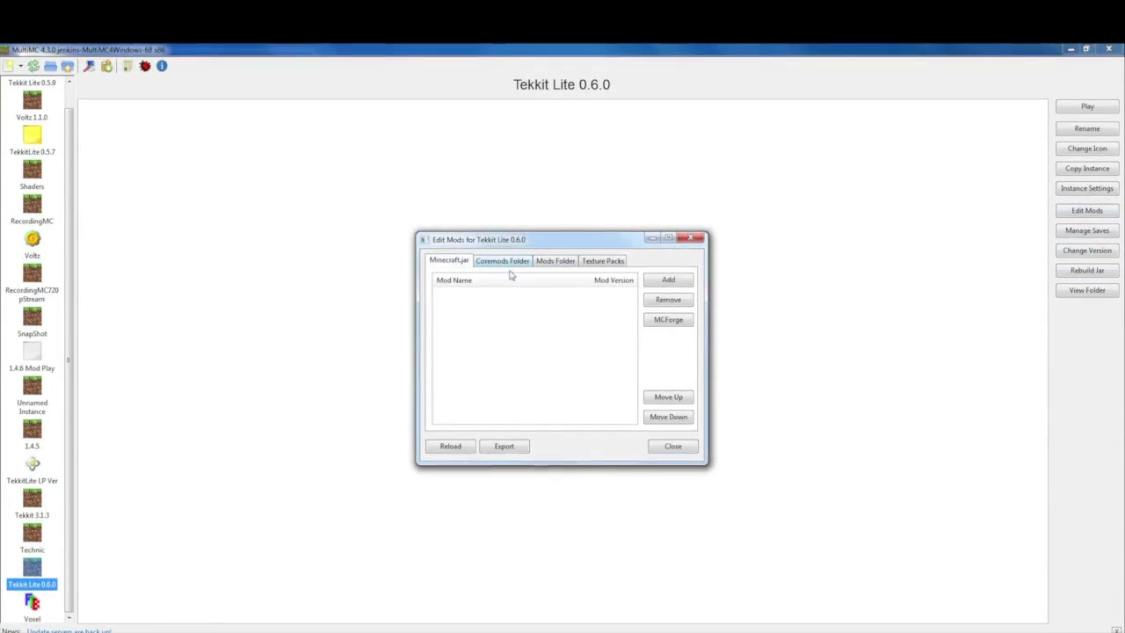
# Install Minecraft Forge 6.6.2.534 in the instance, matching the version in Tekkit Lite's mod list, and close the mod editor.
pyautogui.click(668, 320)
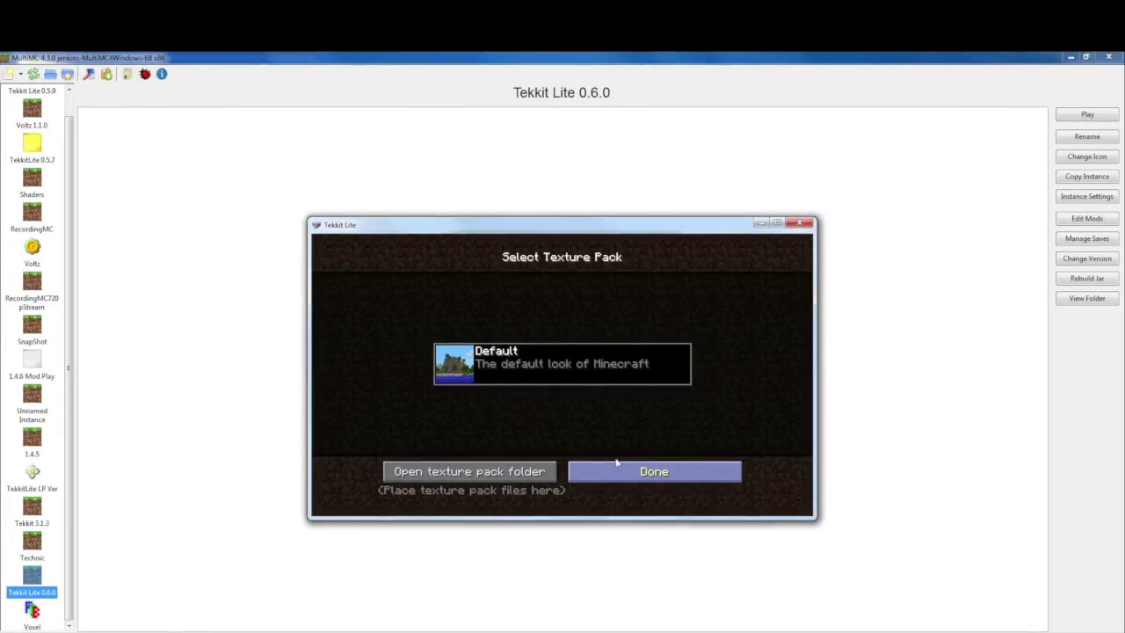
pyautogui.click(616, 464)
pyautogui.click(603, 431)
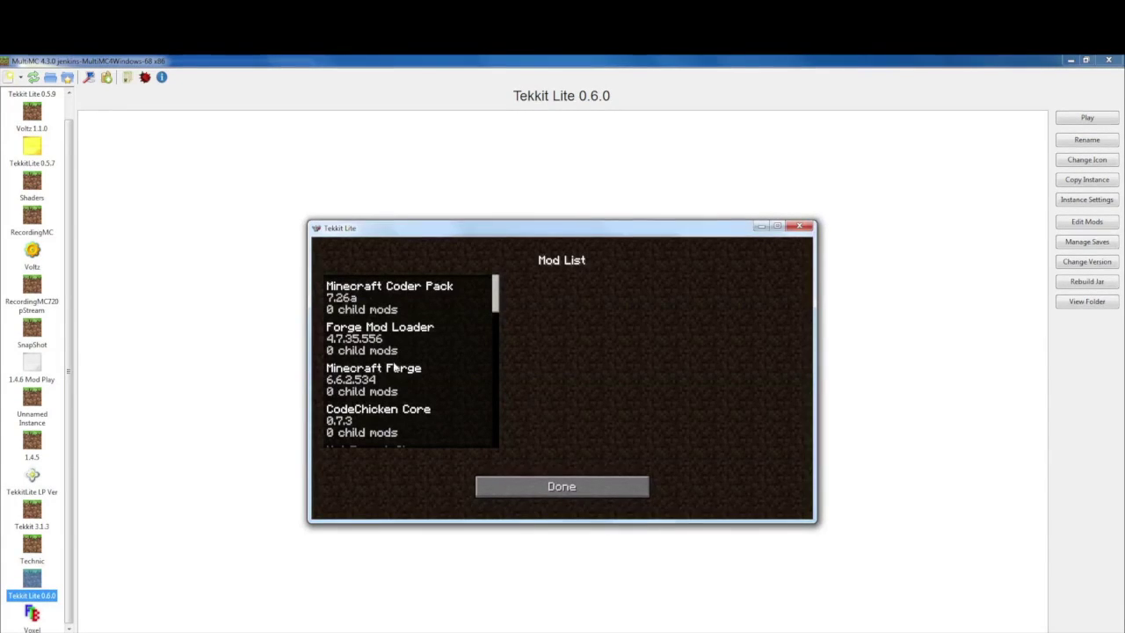
pyautogui.moveTo(408, 231); pyautogui.dragTo(427, 350)
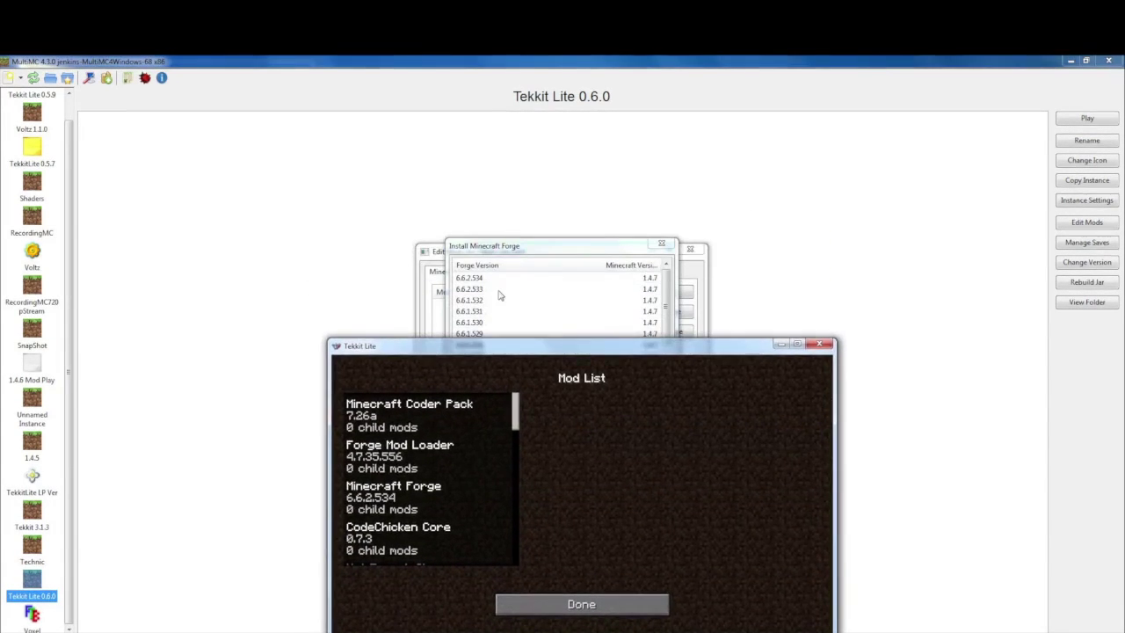
pyautogui.click(487, 280)
pyautogui.click(647, 467)
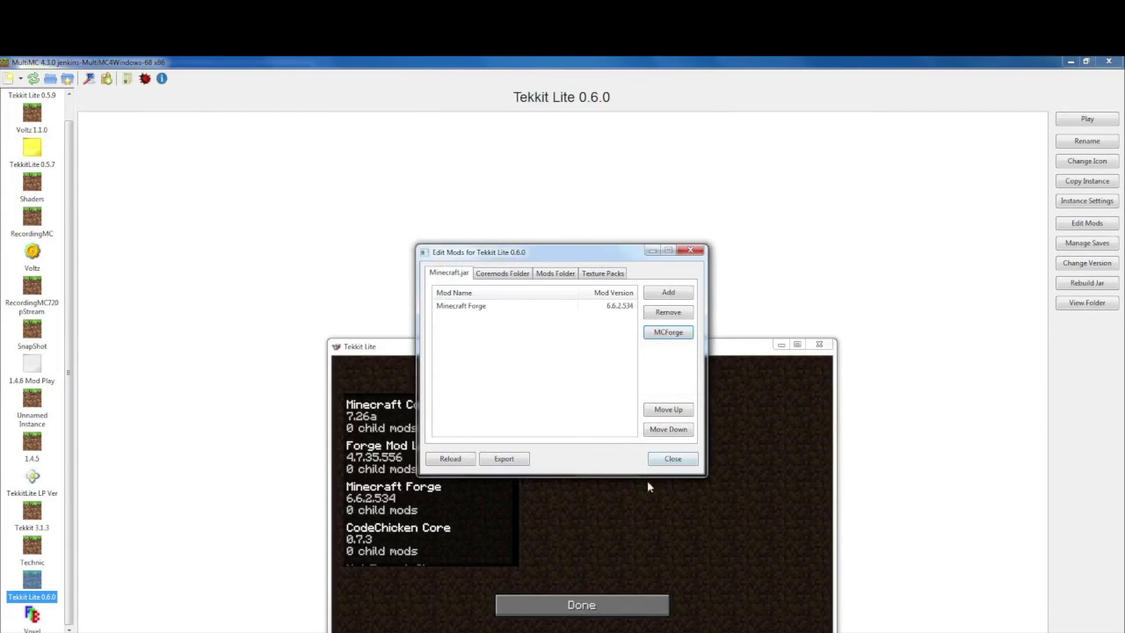
pyautogui.click(728, 524)
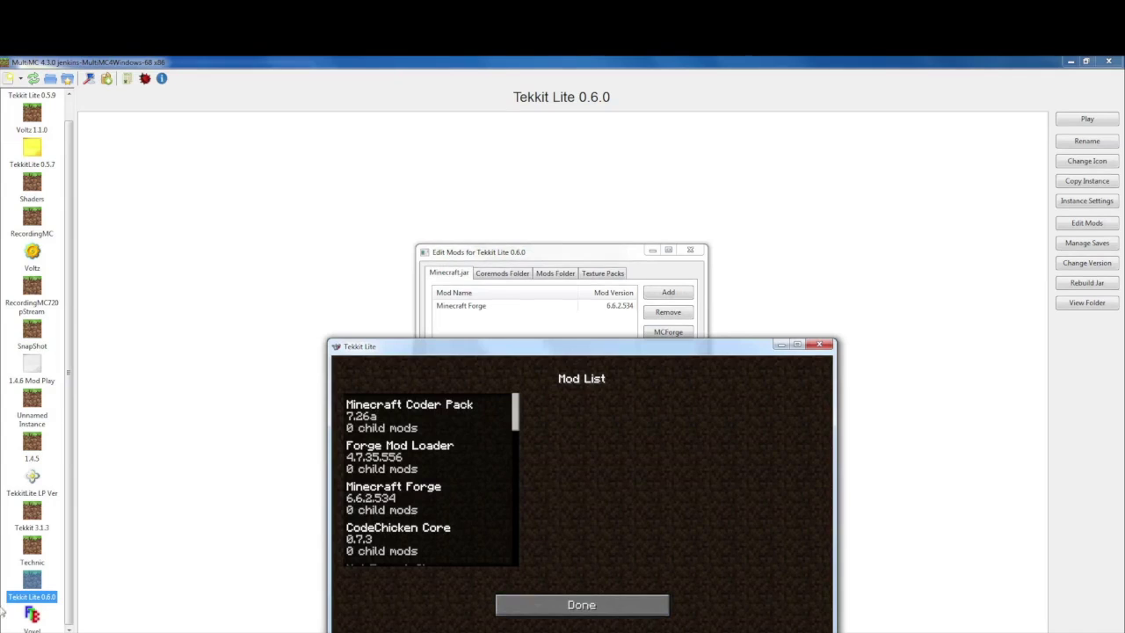
pyautogui.click(551, 327)
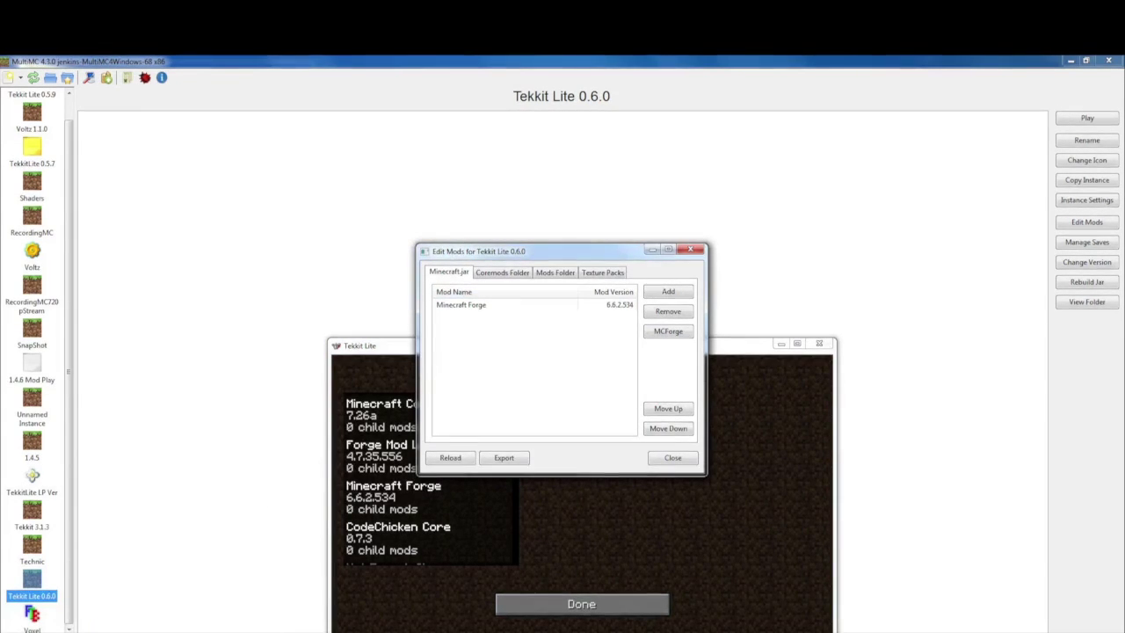
pyautogui.click(673, 458)
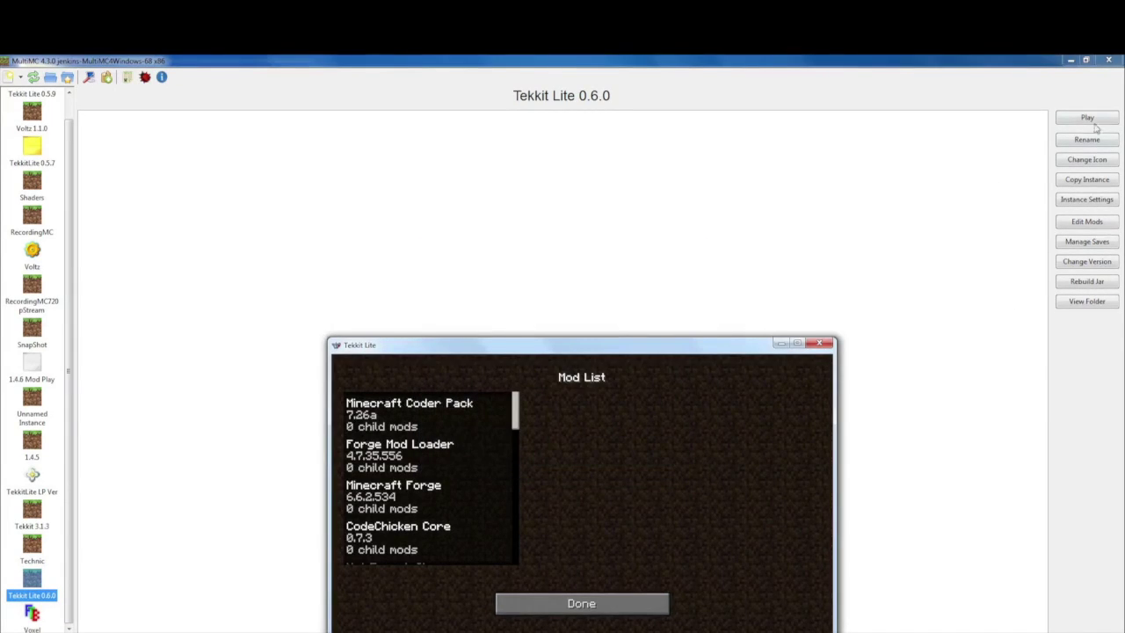
# Launch the Tekkit Lite 0.6.0 instance, open its singleplayer world list and return to the title screen.
pyautogui.click(1089, 120)
pyautogui.click(589, 393)
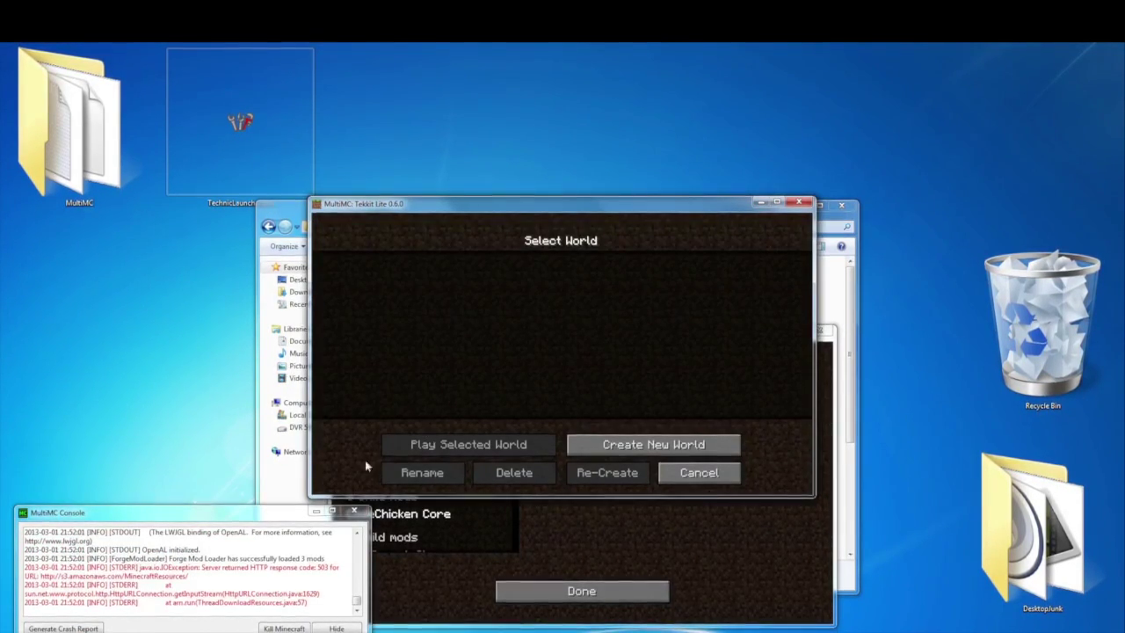
pyautogui.click(698, 472)
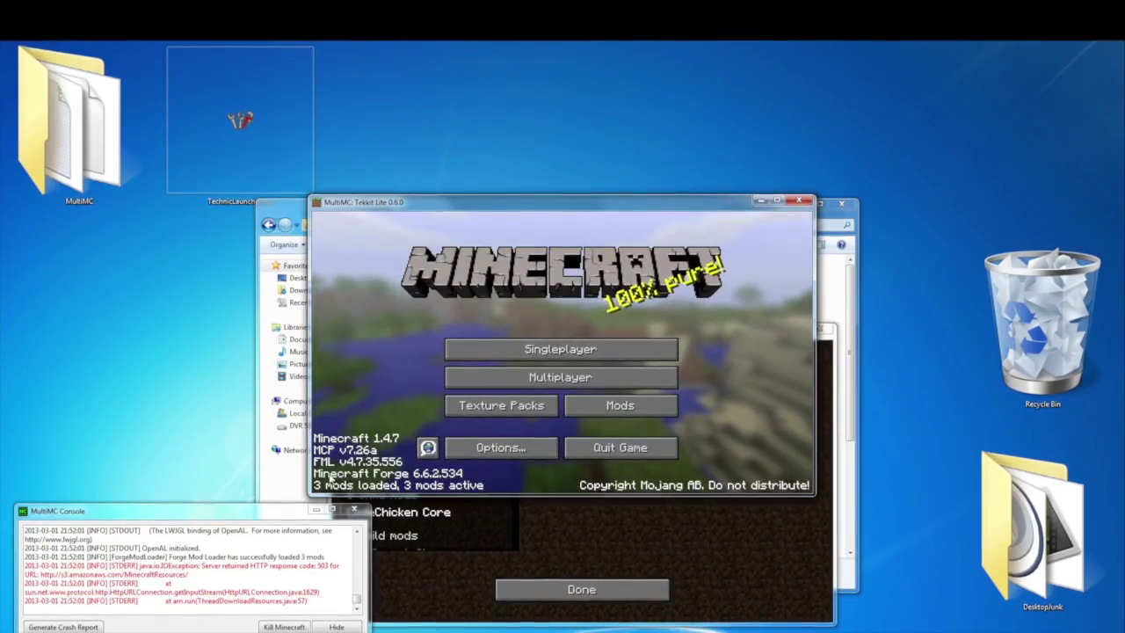
# Review the loaded mods in the Tekkit Lite 0.6.0 instance's in-game mod list and quit the game.
pyautogui.click(620, 405)
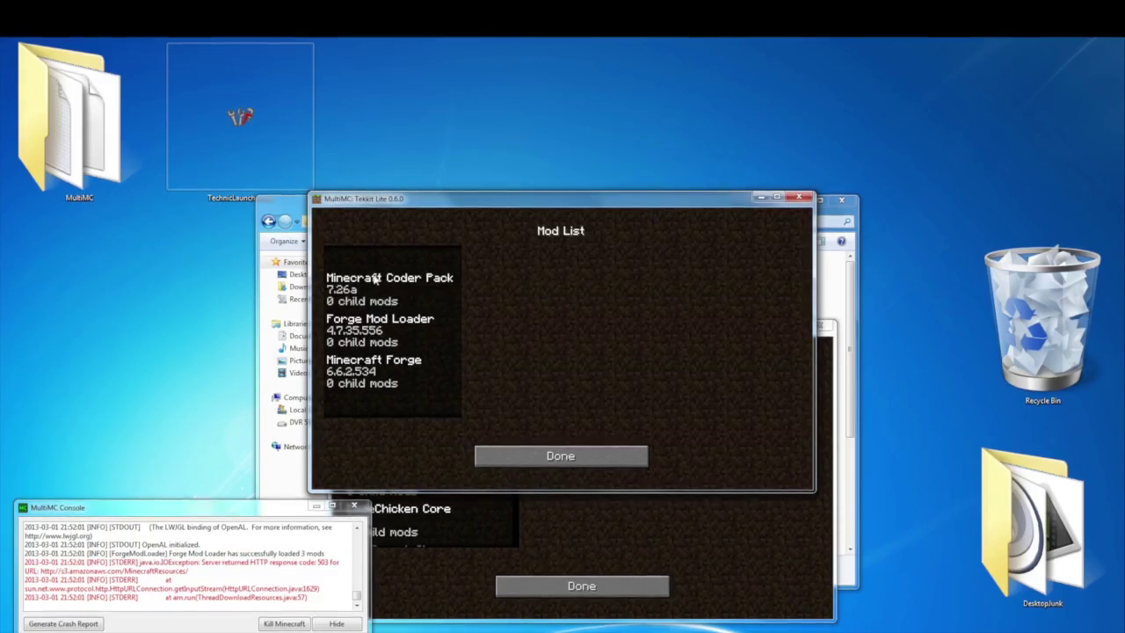
pyautogui.click(375, 279)
pyautogui.click(378, 322)
pyautogui.click(560, 455)
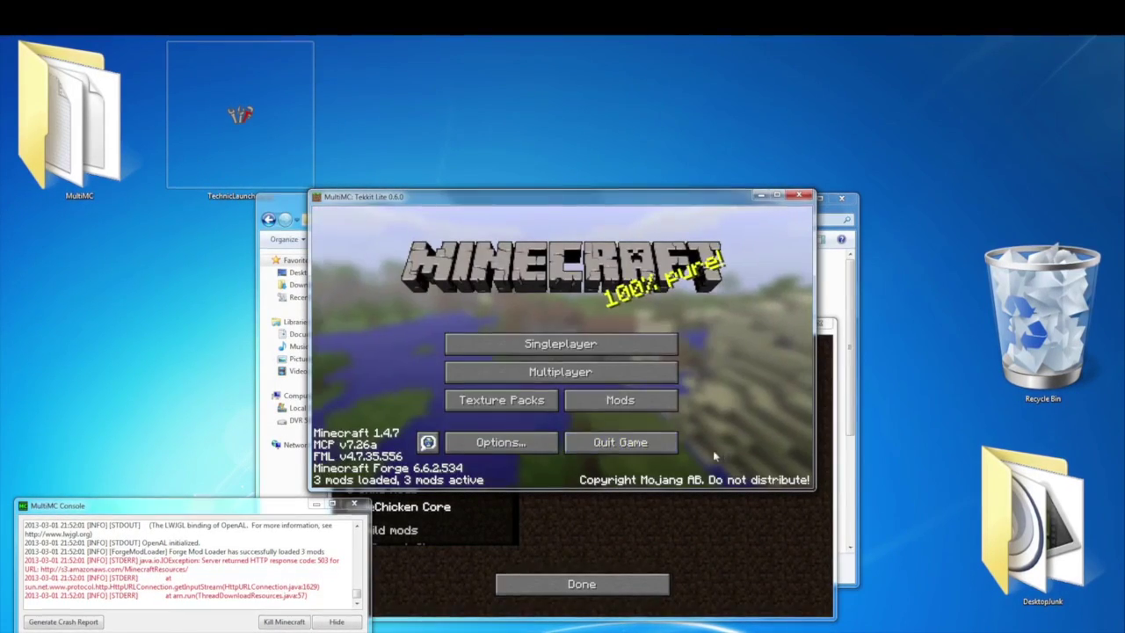
pyautogui.click(621, 442)
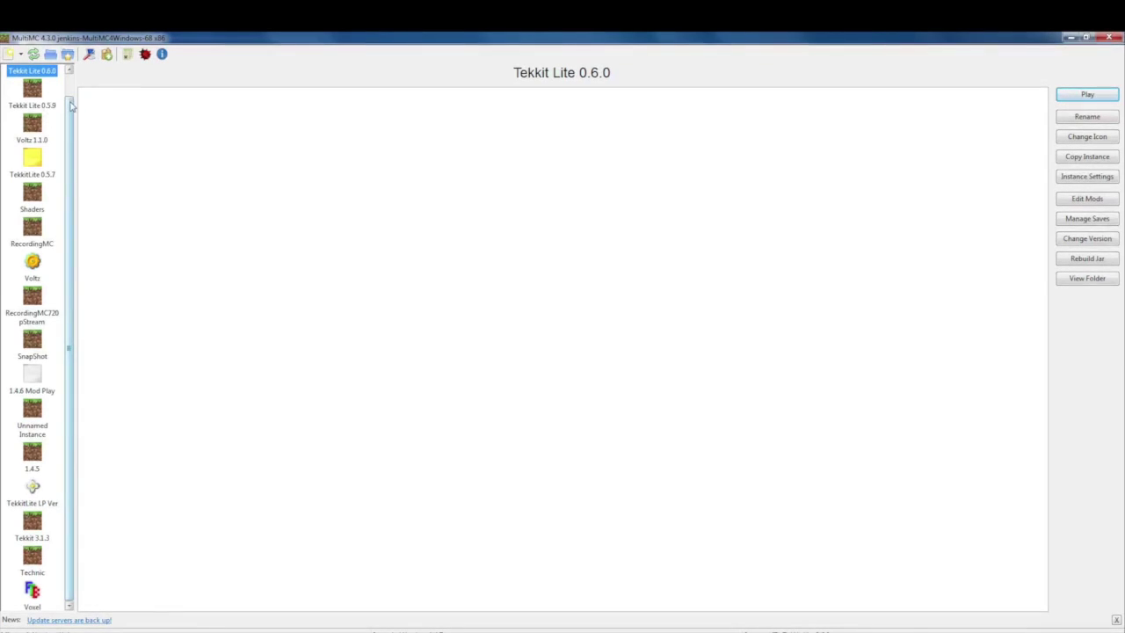
# Open the Tekkit Lite 0.6.0 instance's folder, tile it beside the Technic tekkitlite folder, and enter the instance's minecraft folder.
pyautogui.scroll(1, 35, 85)
pyautogui.rightClick(31, 81)
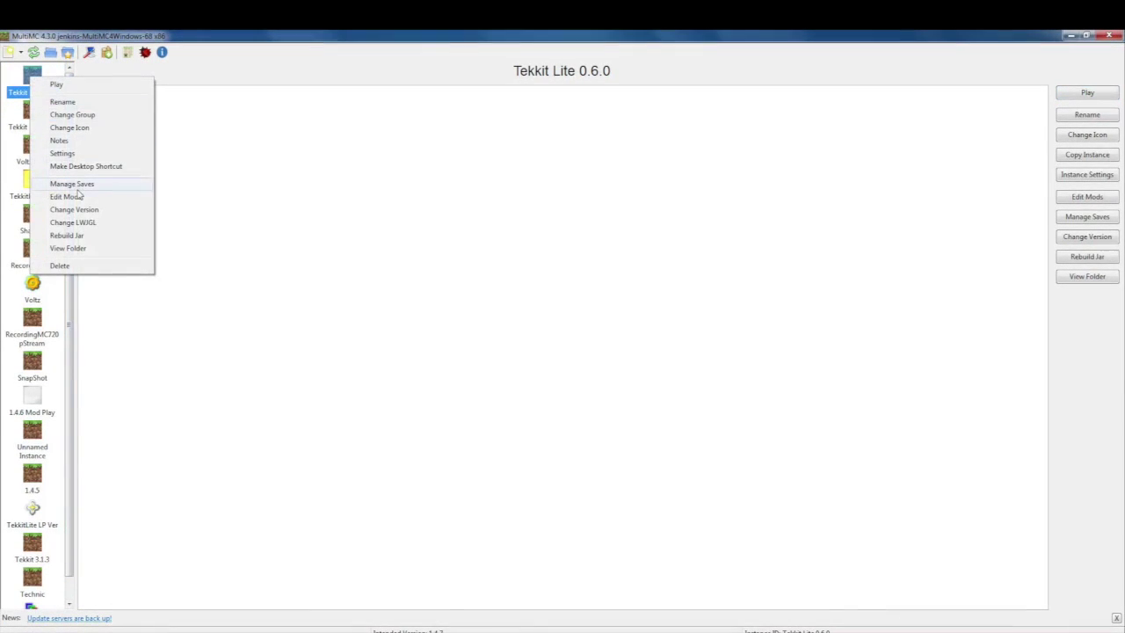
pyautogui.click(89, 247)
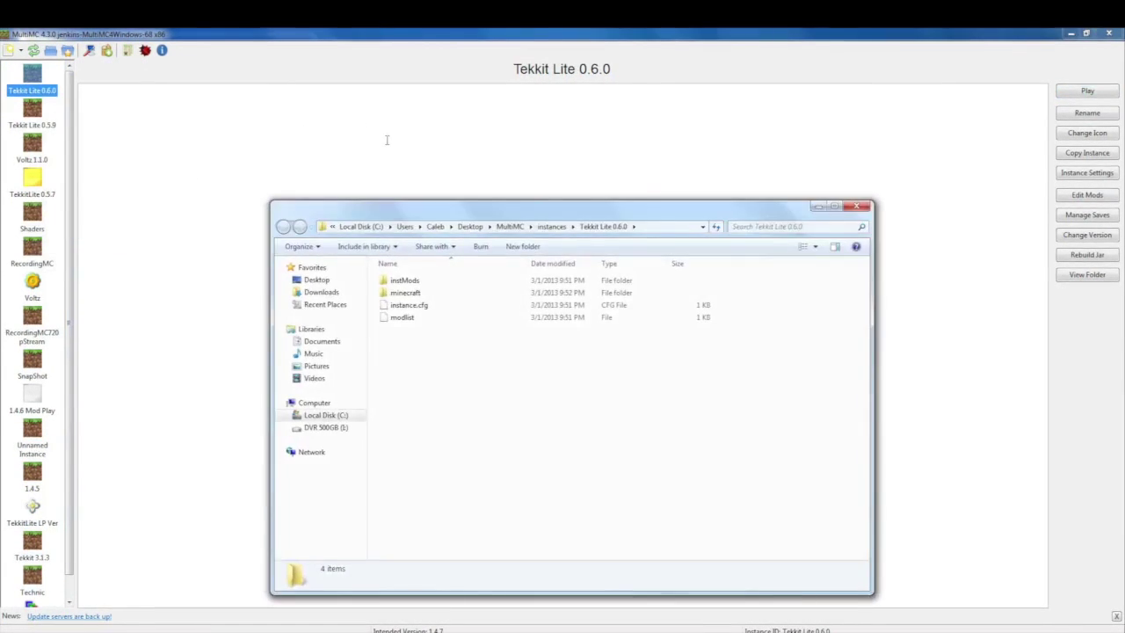
pyautogui.moveTo(552, 220); pyautogui.dragTo(3, 88)
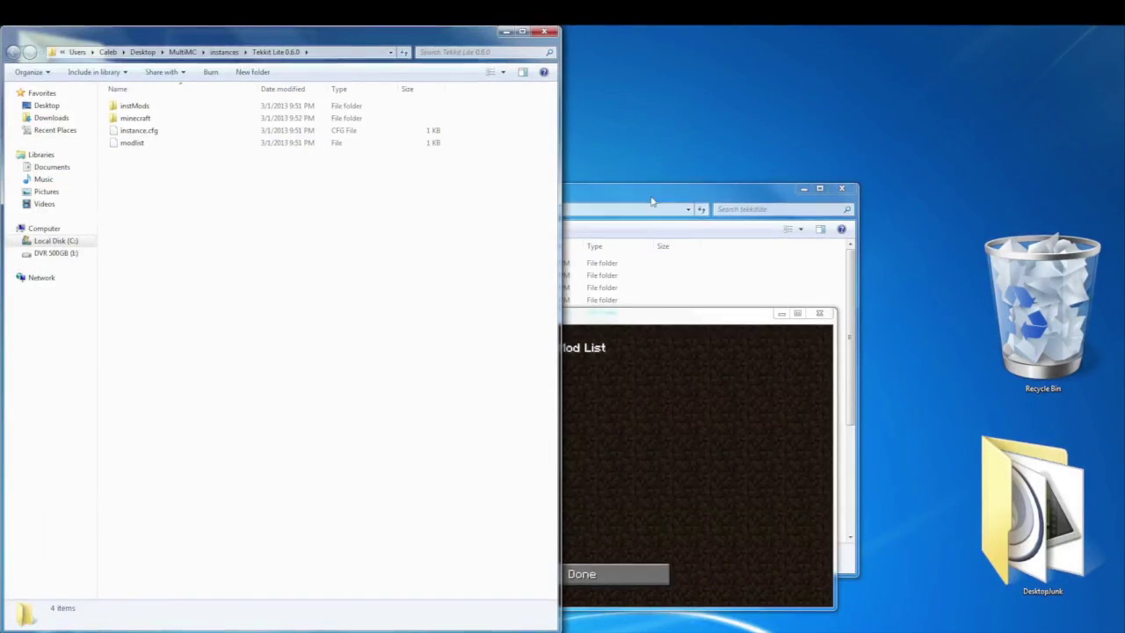
pyautogui.moveTo(651, 201); pyautogui.dragTo(1124, 175)
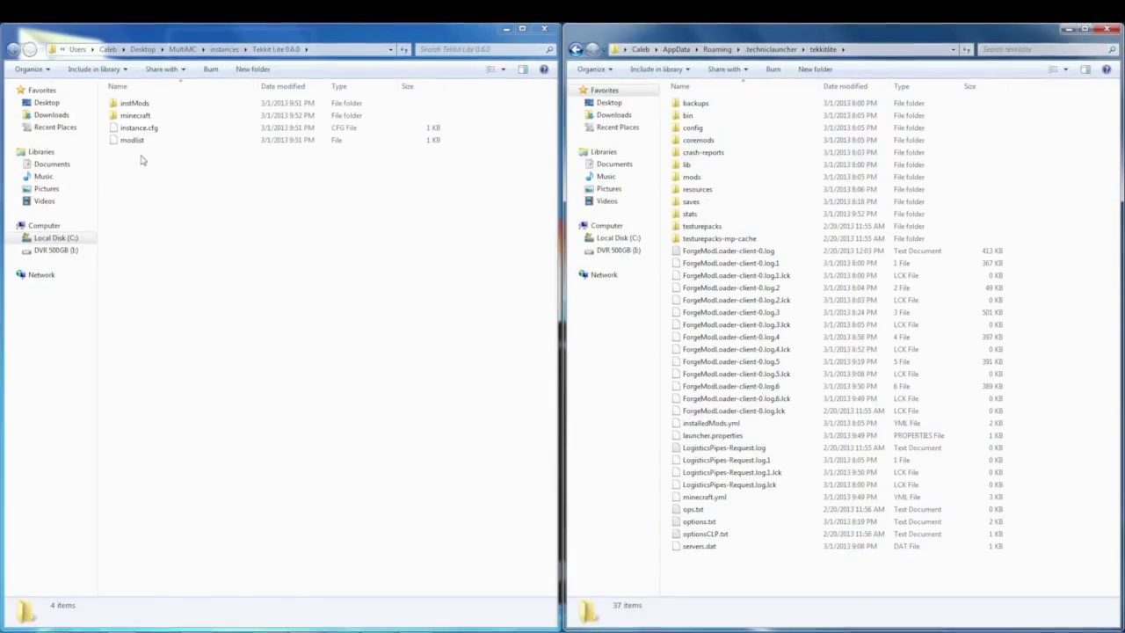
pyautogui.doubleClick(134, 116)
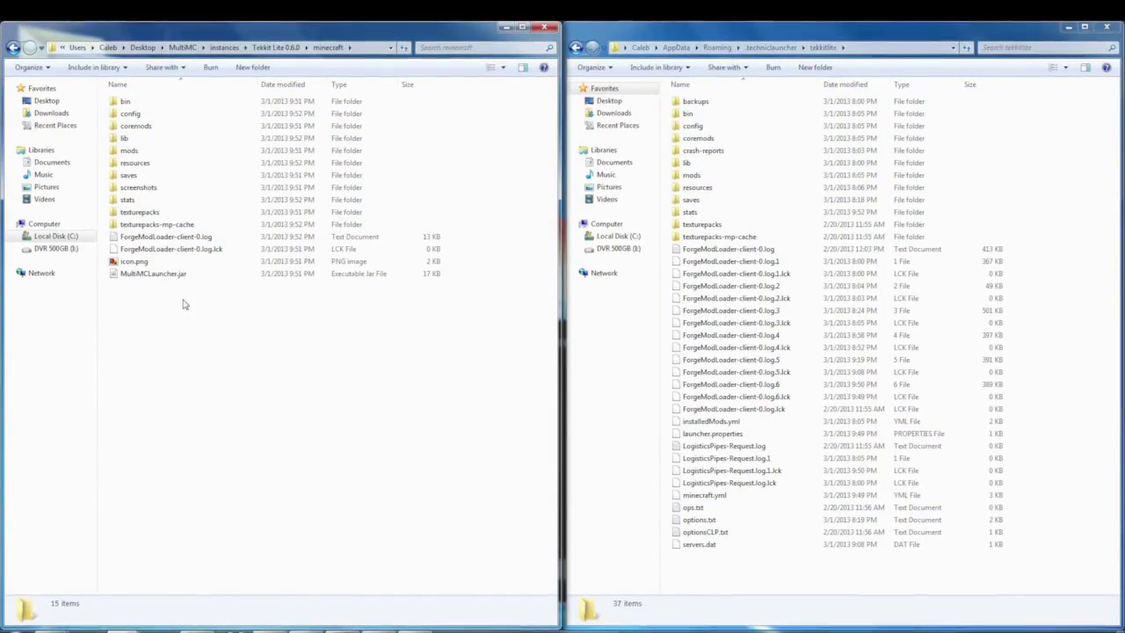
# Compare the full contents of the Technic tekkitlite folder with those of the instance's minecraft folder.
pyautogui.hotkey('ctrl', 'a')
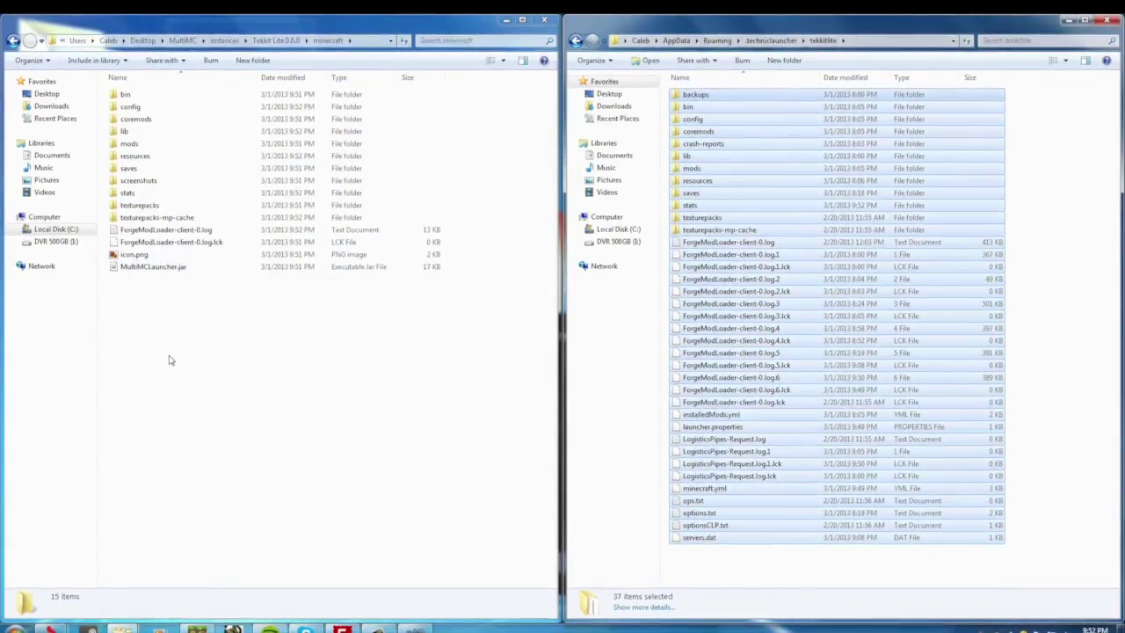
pyautogui.moveTo(170, 360); pyautogui.dragTo(143, 79)
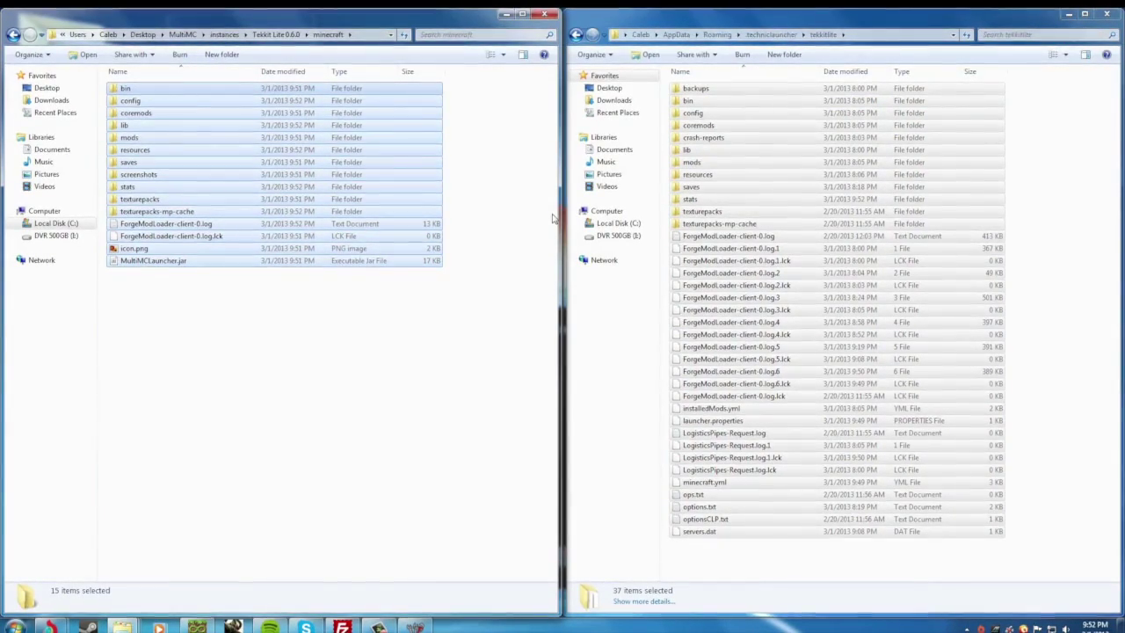
pyautogui.click(767, 558)
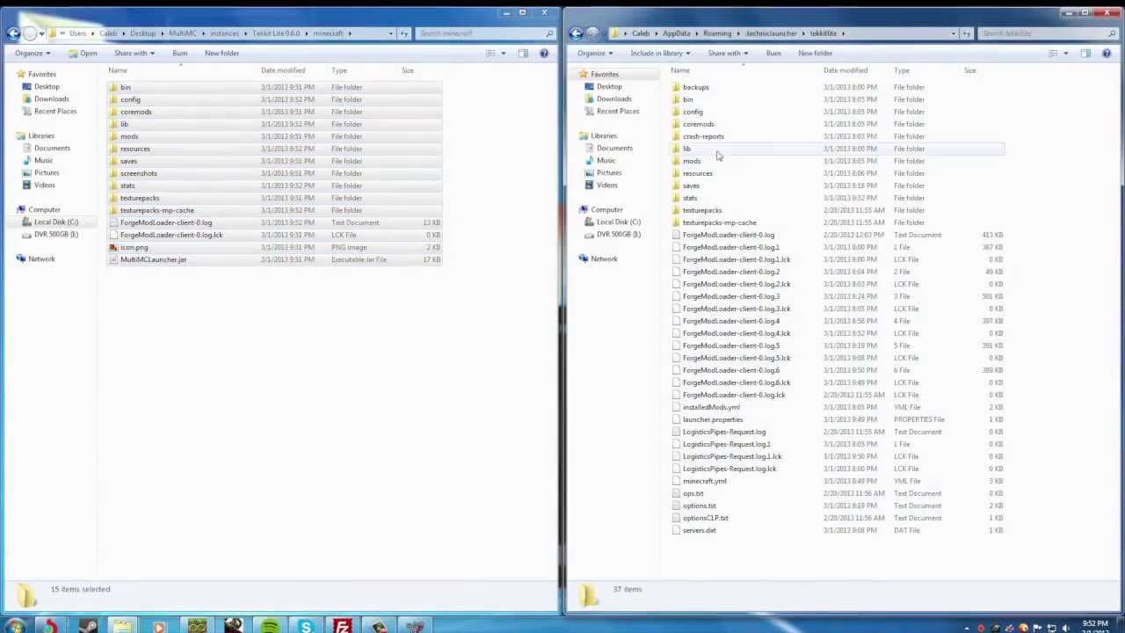
pyautogui.click(204, 358)
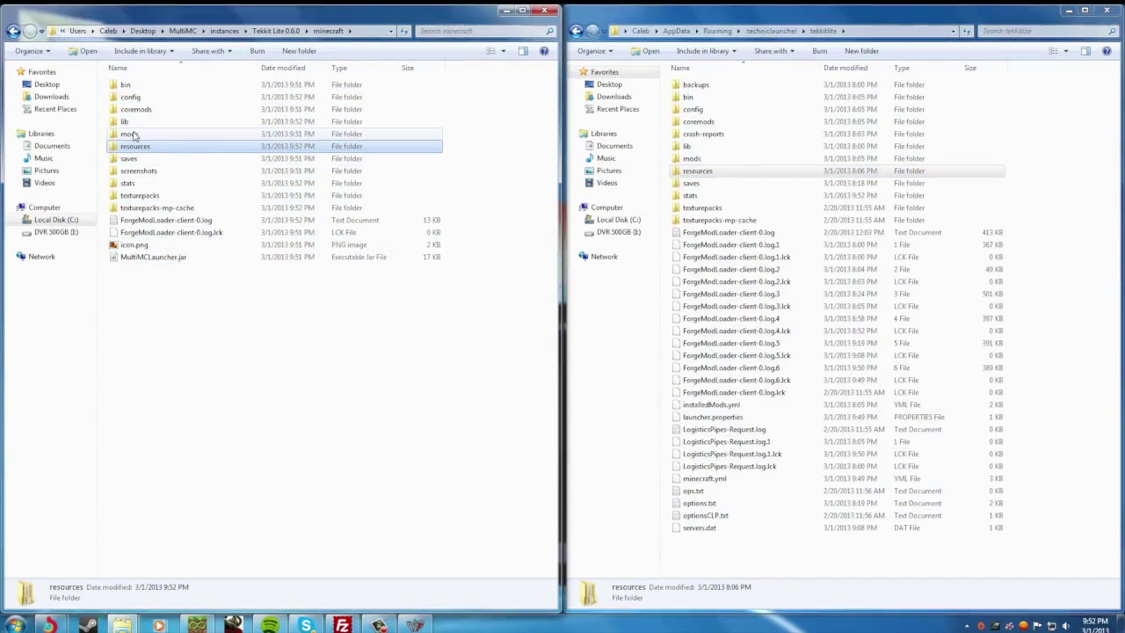
# Select the bin, config, coremods, lib, mods and resources folders in the instance's minecraft folder.
pyautogui.keyDown('ctrl'); pyautogui.click(130, 134); pyautogui.keyUp('ctrl')
pyautogui.keyDown('ctrl'); pyautogui.click(127, 121); pyautogui.keyUp('ctrl')
pyautogui.keyDown('ctrl'); pyautogui.click(151, 109); pyautogui.keyUp('ctrl')
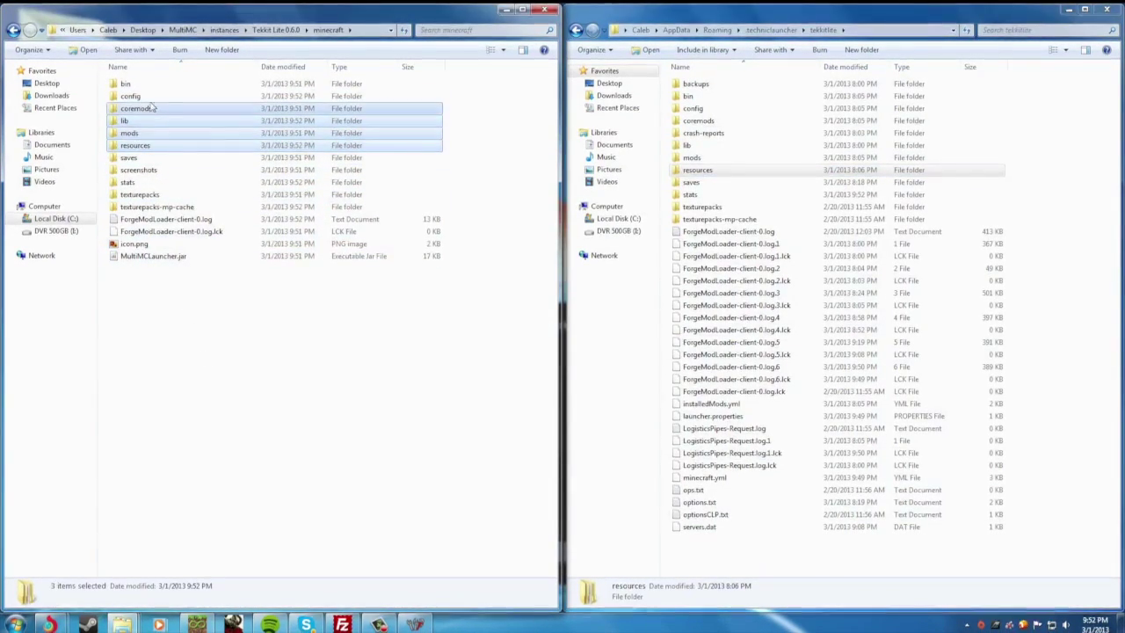
pyautogui.keyDown('ctrl'); pyautogui.click(147, 95); pyautogui.keyUp('ctrl')
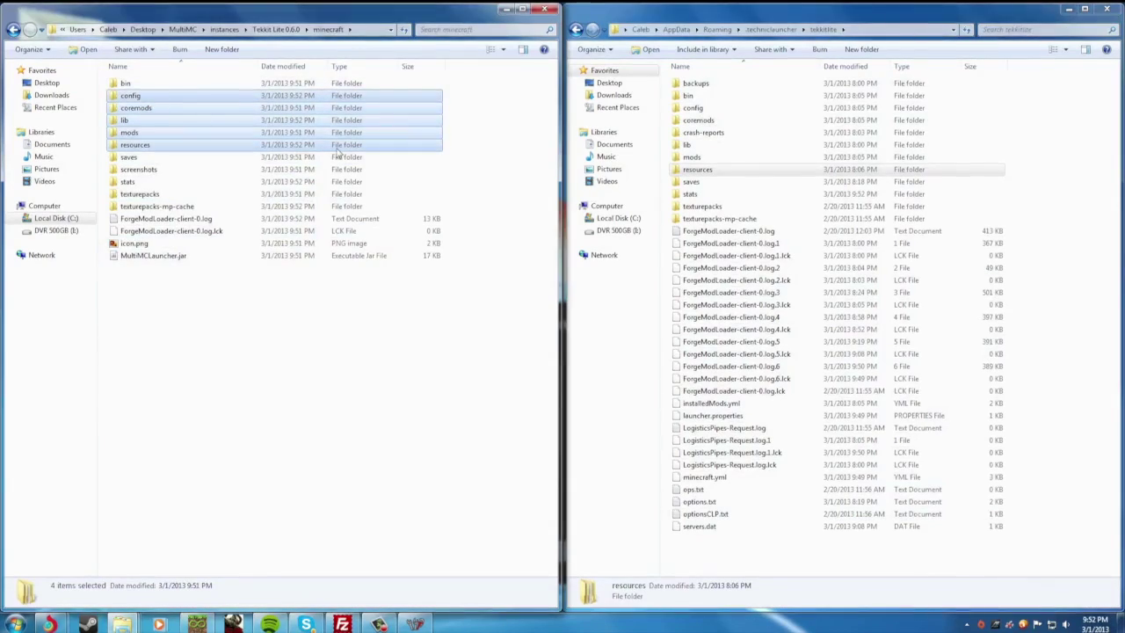
pyautogui.keyDown('ctrl'); pyautogui.click(154, 84); pyautogui.keyUp('ctrl')
# Select the bin, config, coremods, lib, mods and resources folders in the Technic tekkitlite folder.
pyautogui.click(725, 97)
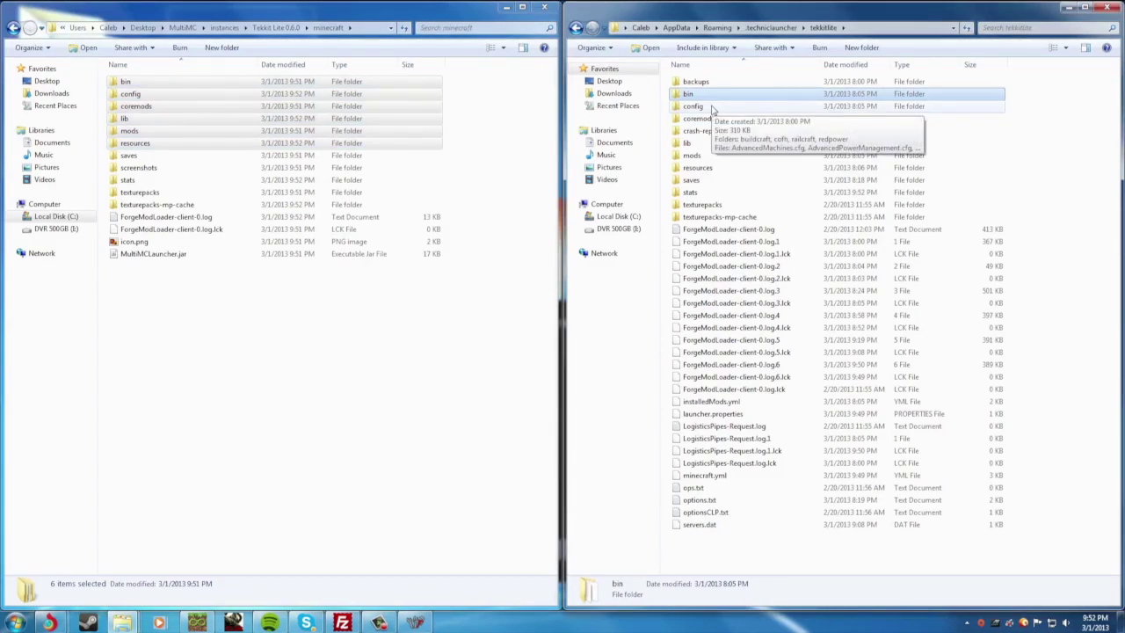
pyautogui.keyDown('ctrl'); pyautogui.click(712, 106); pyautogui.keyUp('ctrl')
pyautogui.keyDown('ctrl'); pyautogui.click(709, 119); pyautogui.keyUp('ctrl')
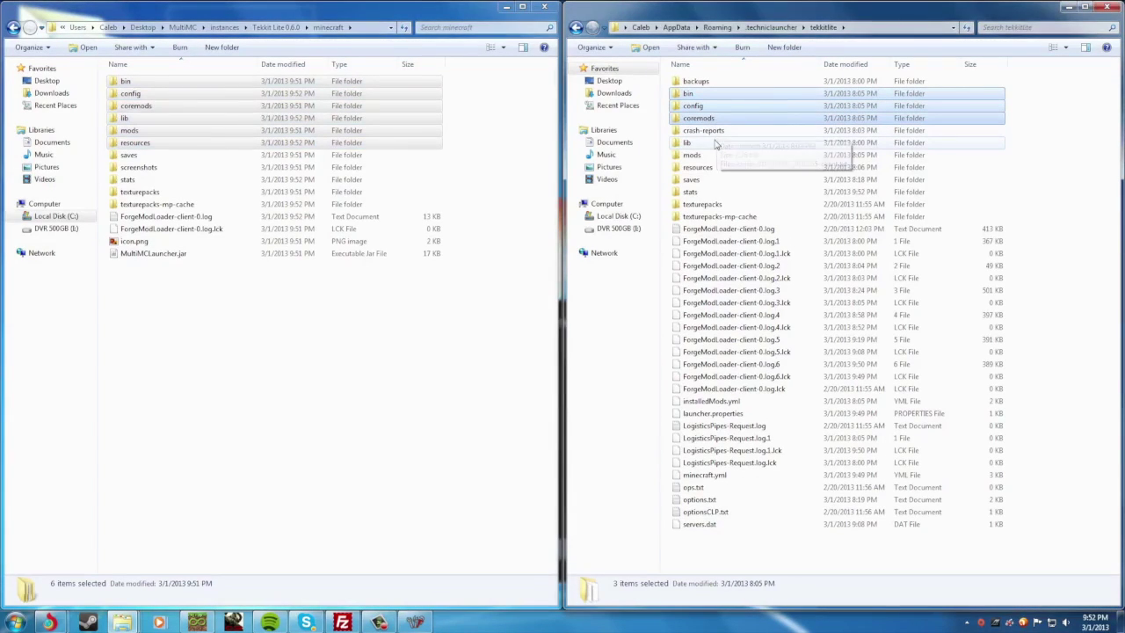
pyautogui.keyDown('ctrl'); pyautogui.click(716, 143); pyautogui.keyUp('ctrl')
pyautogui.moveTo(712, 158); pyautogui.dragTo(722, 176)
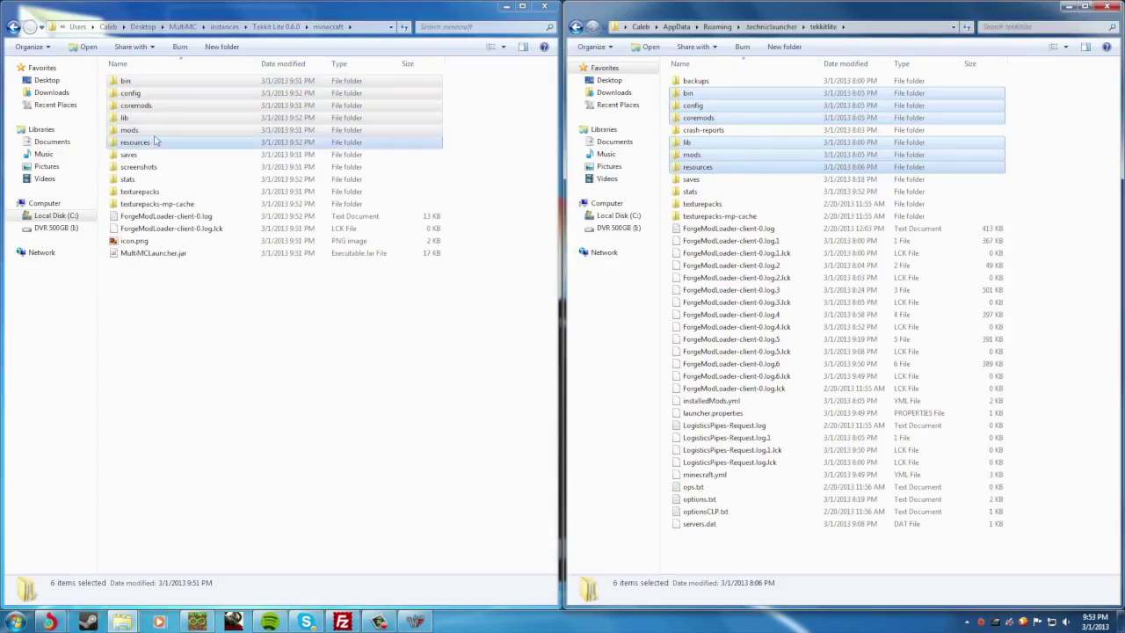
# Permanently delete the instance's bin, config, coremods, lib, mods and resources folders and replace them with copies of the selected tekkitlite folders.
pyautogui.click(363, 105)
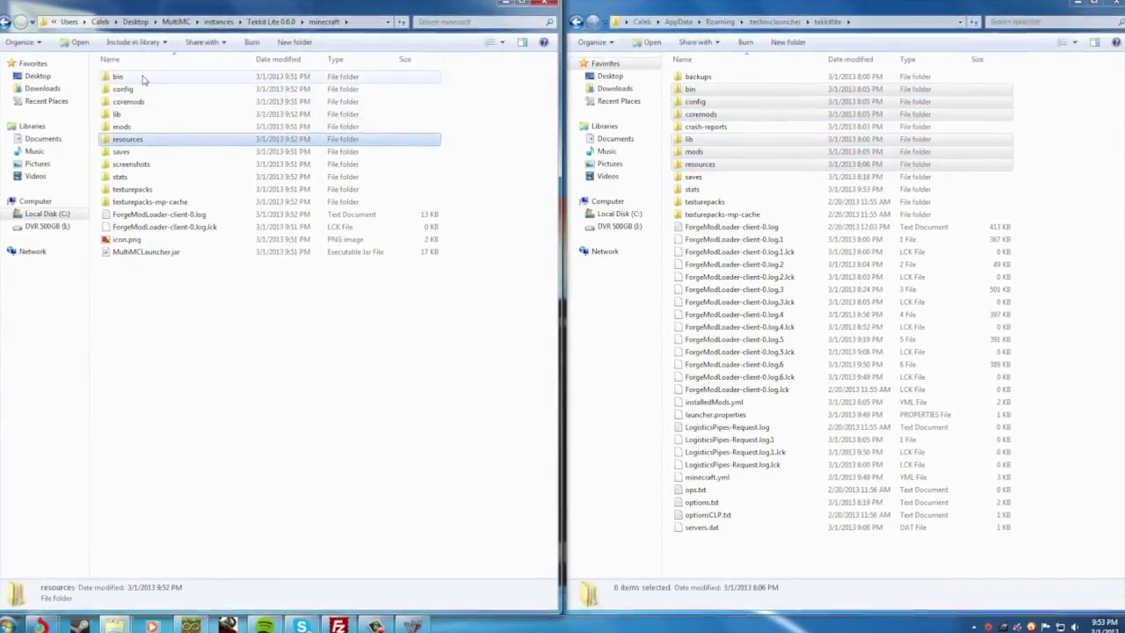
pyautogui.moveTo(148, 79); pyautogui.dragTo(391, 145)
pyautogui.hotkey('shift', 'Delete')
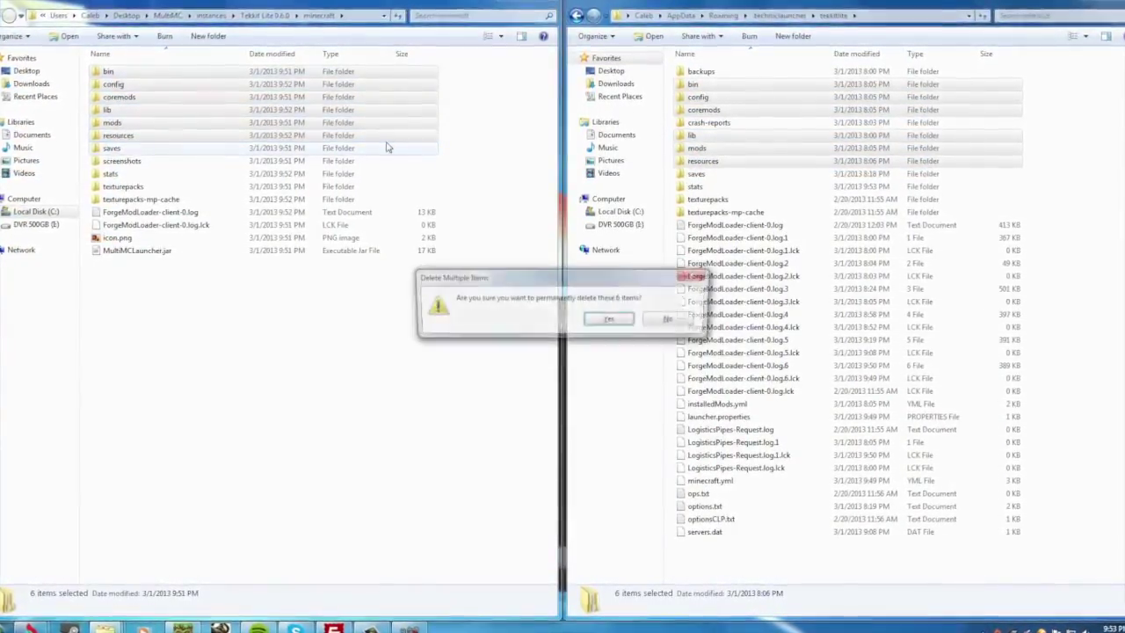
pyautogui.press('Return')
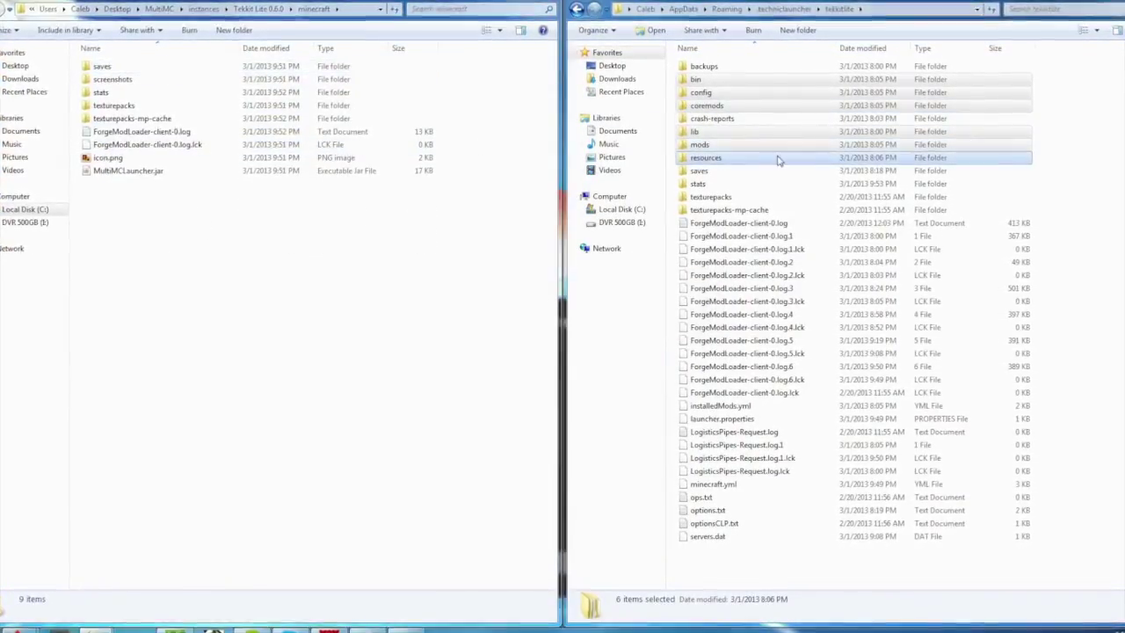
pyautogui.moveTo(776, 158); pyautogui.dragTo(193, 308)
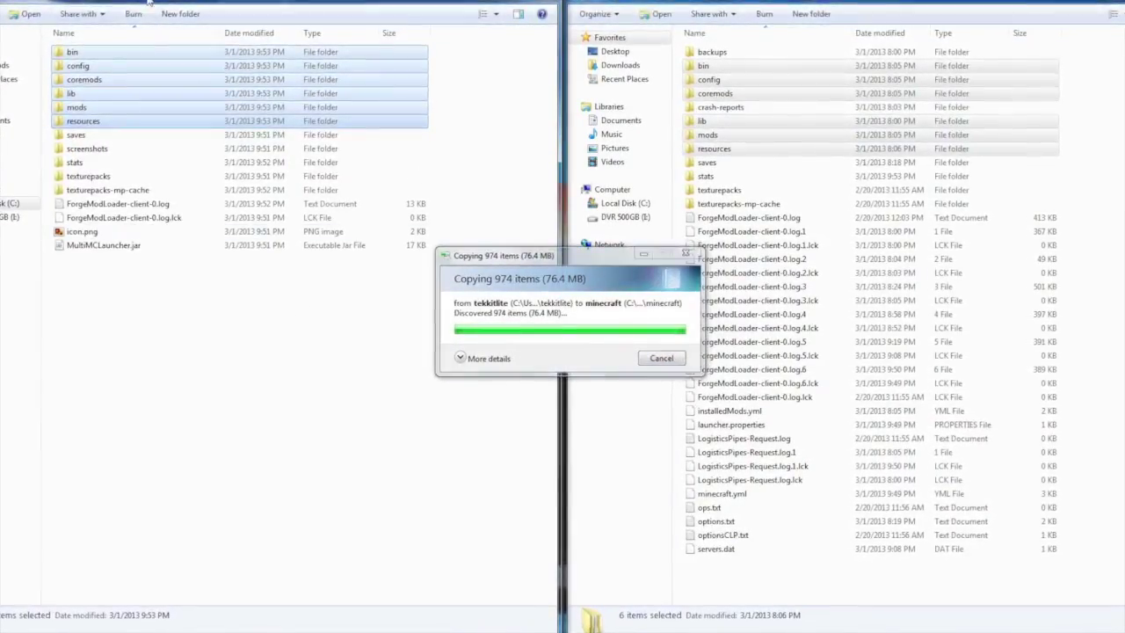
pyautogui.click(146, 356)
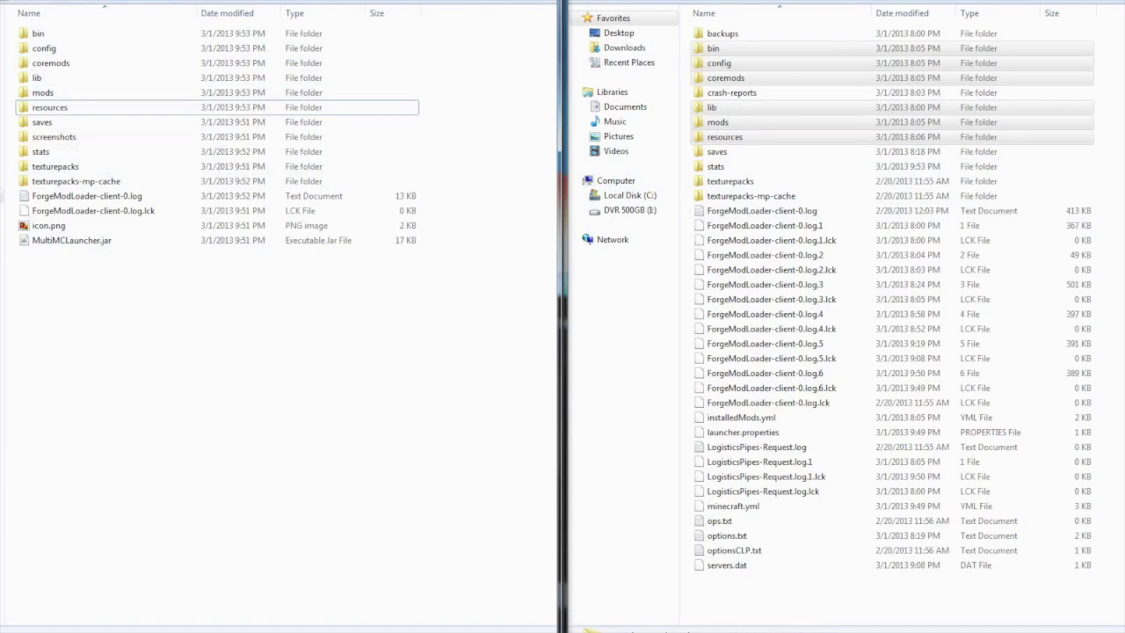
# Open the instance's instMods folder and switch to the OptiFine thread on Minecraft Forums in the browser.
pyautogui.press('BackSpace')
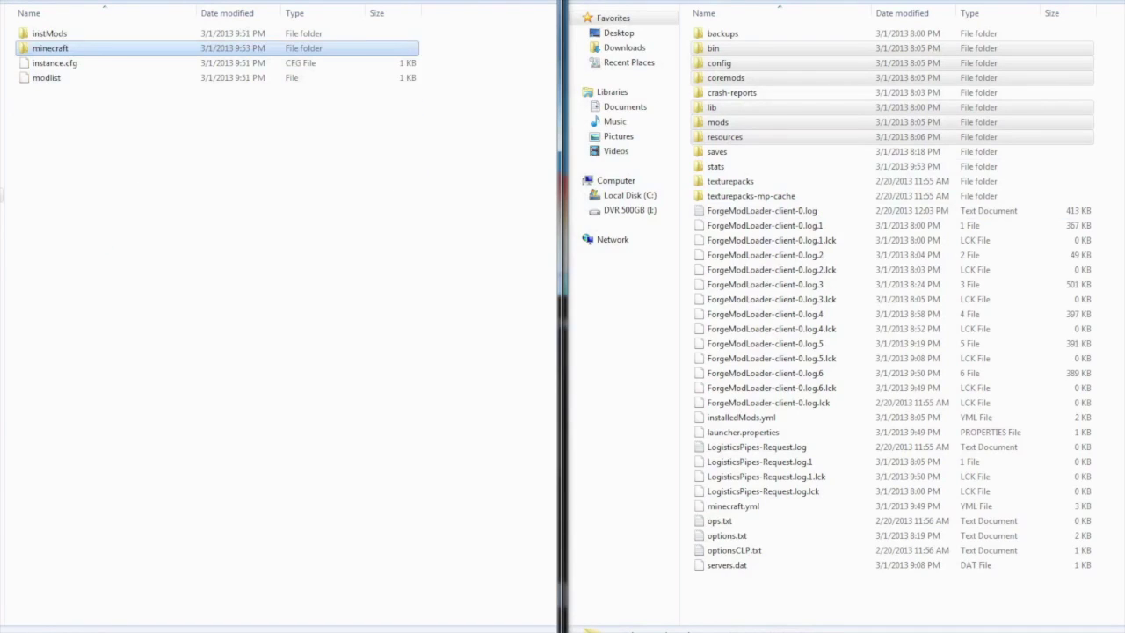
pyautogui.doubleClick(72, 35)
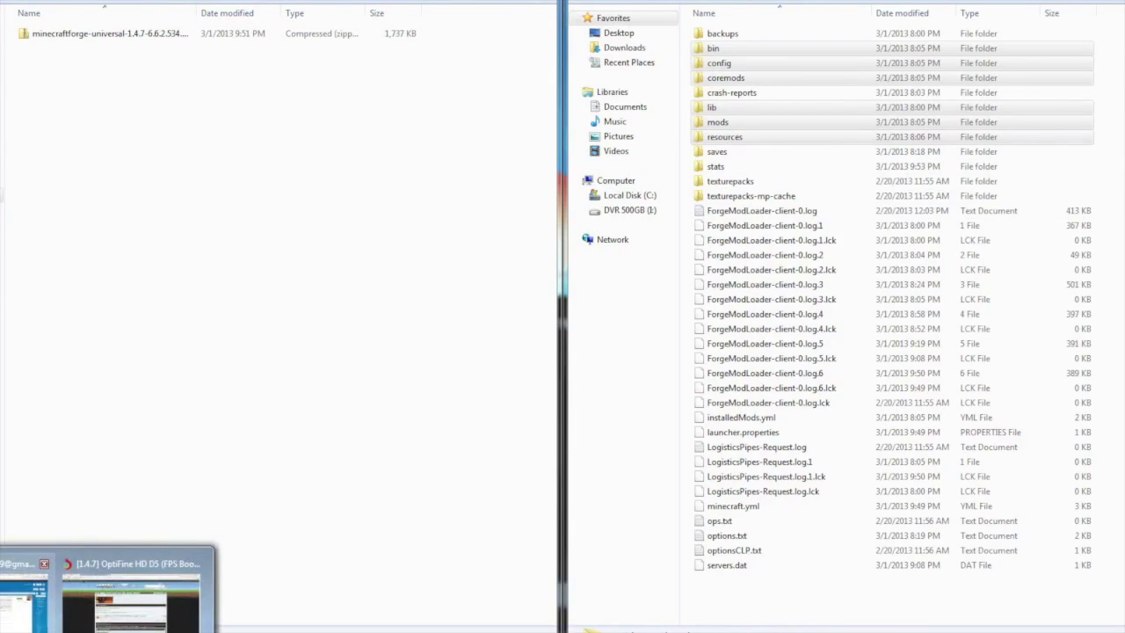
pyautogui.click(145, 587)
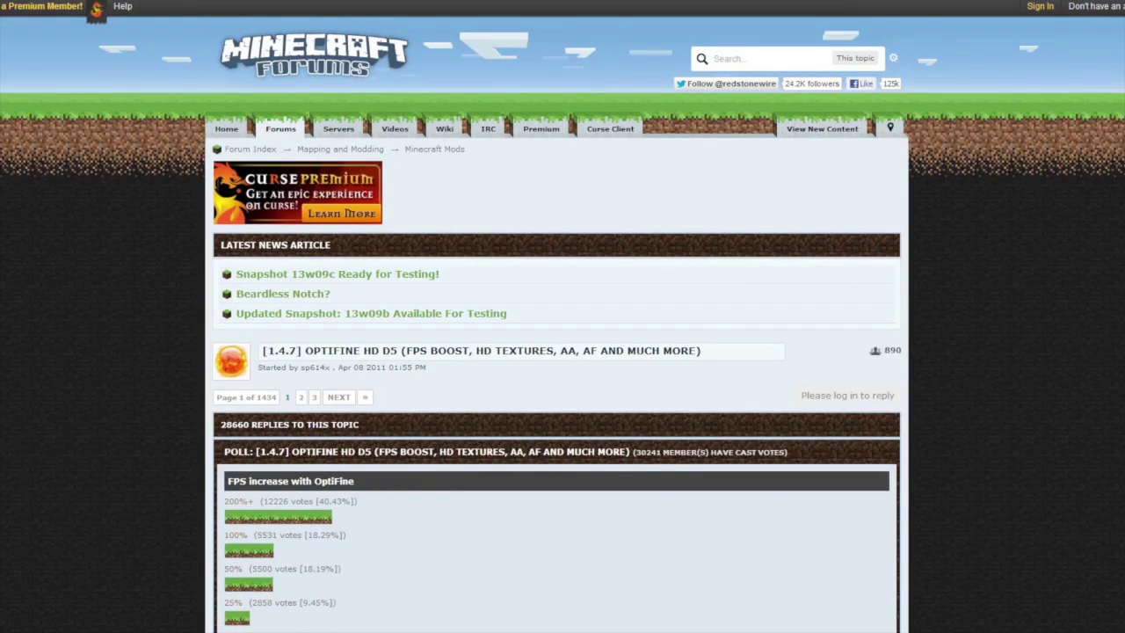
pyautogui.click(42, 576)
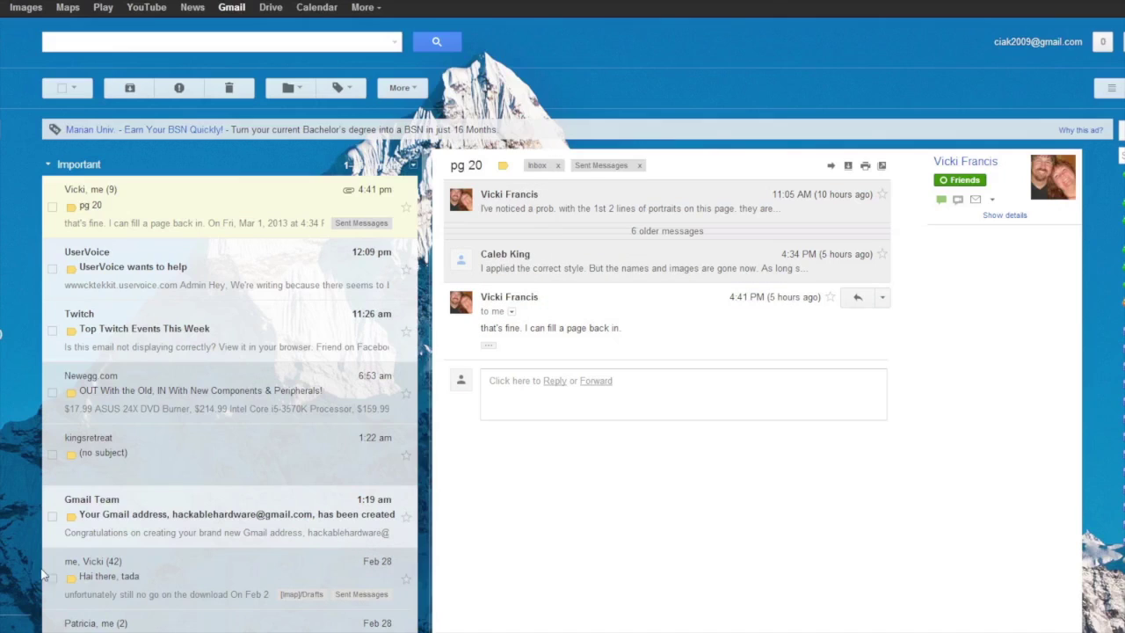
pyautogui.click(255, 3)
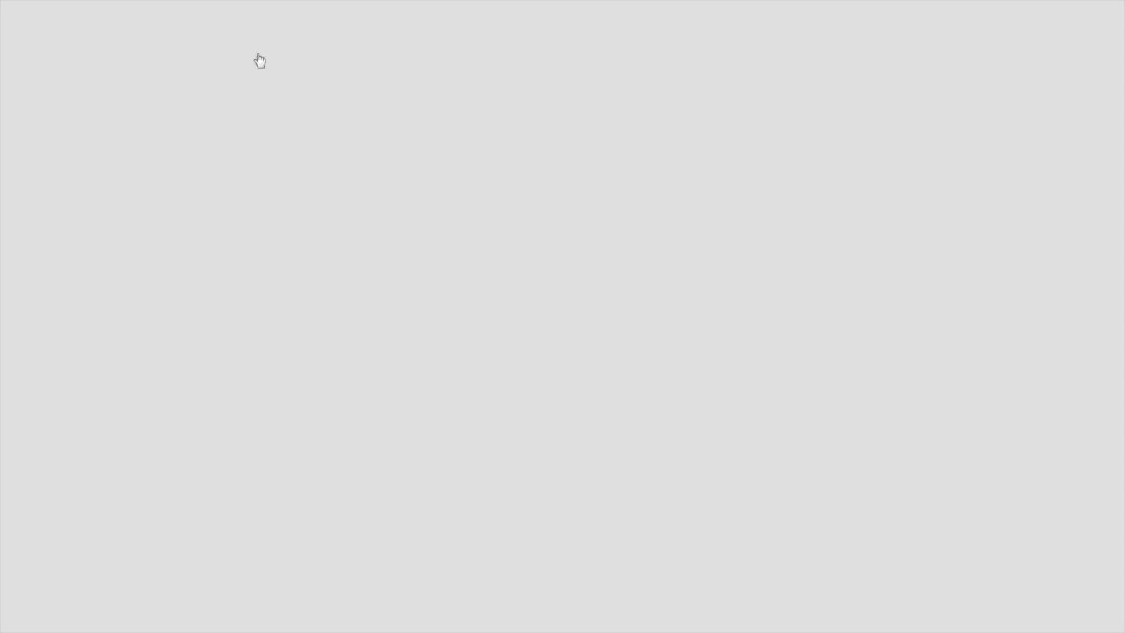
# Find OptiFine 1.4.6_HD_U_D5, the Ultra edition for Minecraft 1.4.6 and 1.4.7, in the thread and follow its download link.
pyautogui.scroll(-7, 597, 449)
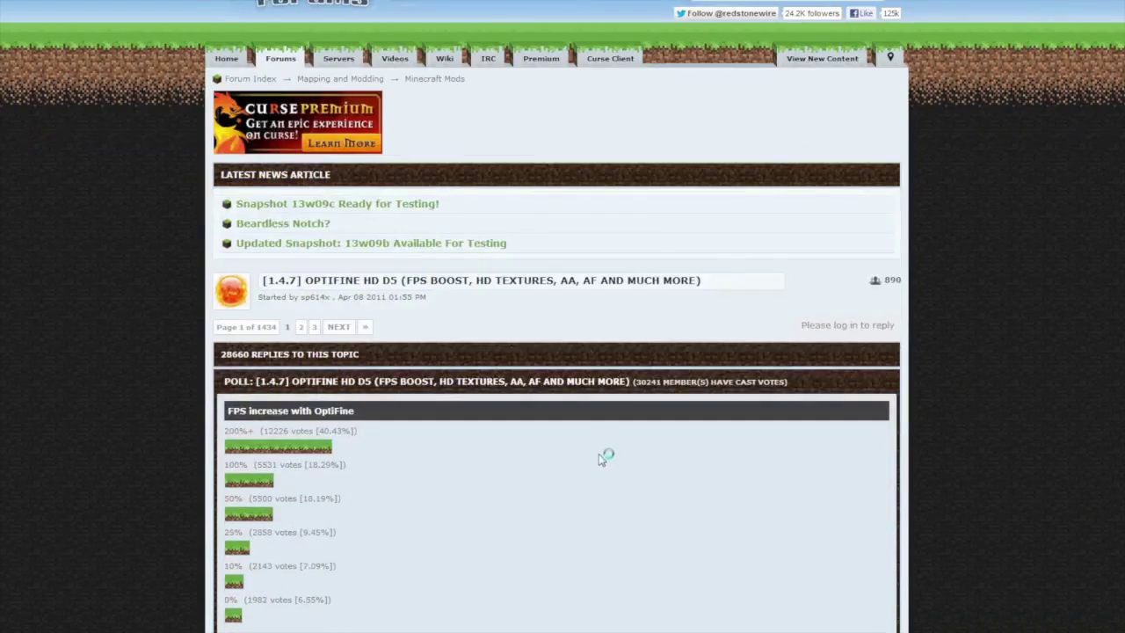
pyautogui.scroll(-2, 565, 303)
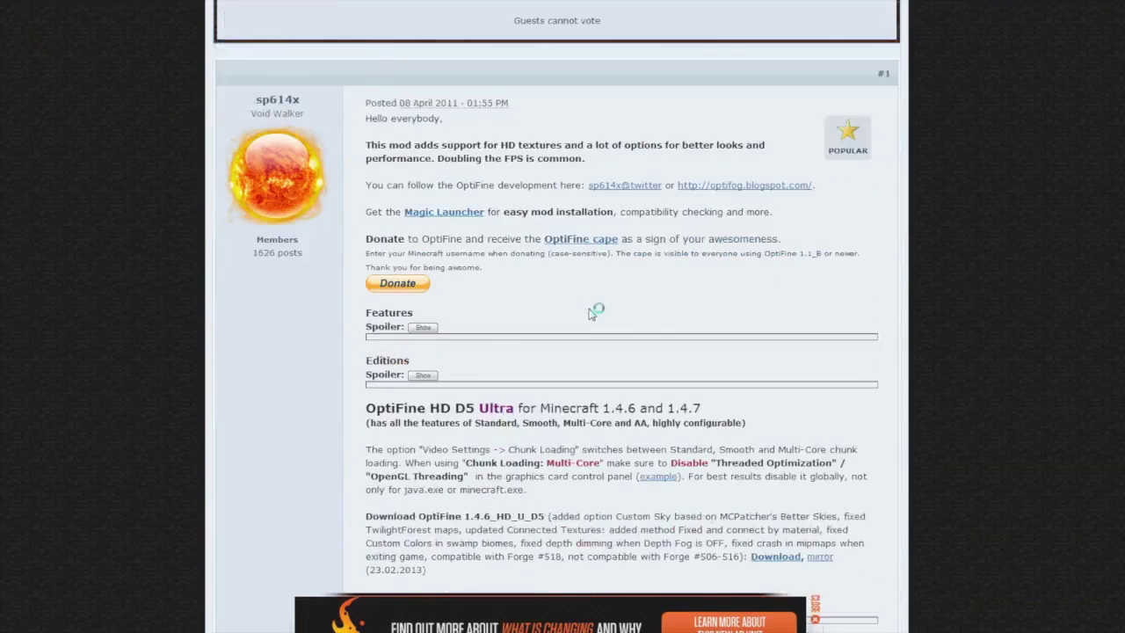
pyautogui.scroll(-1, 465, 330)
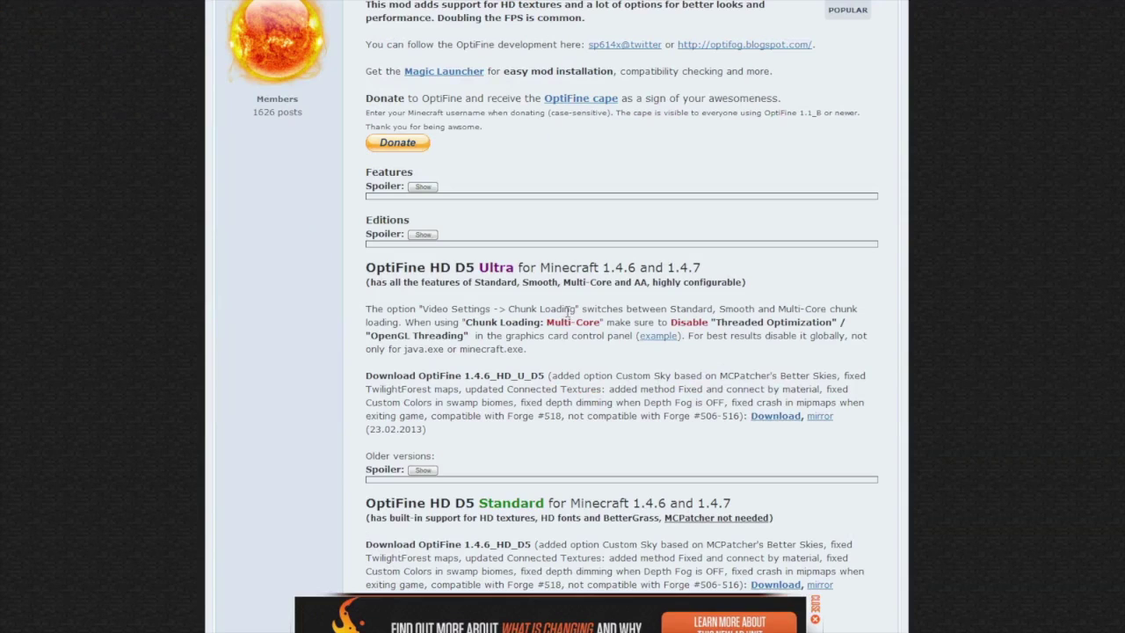
pyautogui.scroll(5, 636, 325)
pyautogui.scroll(-5, 658, 361)
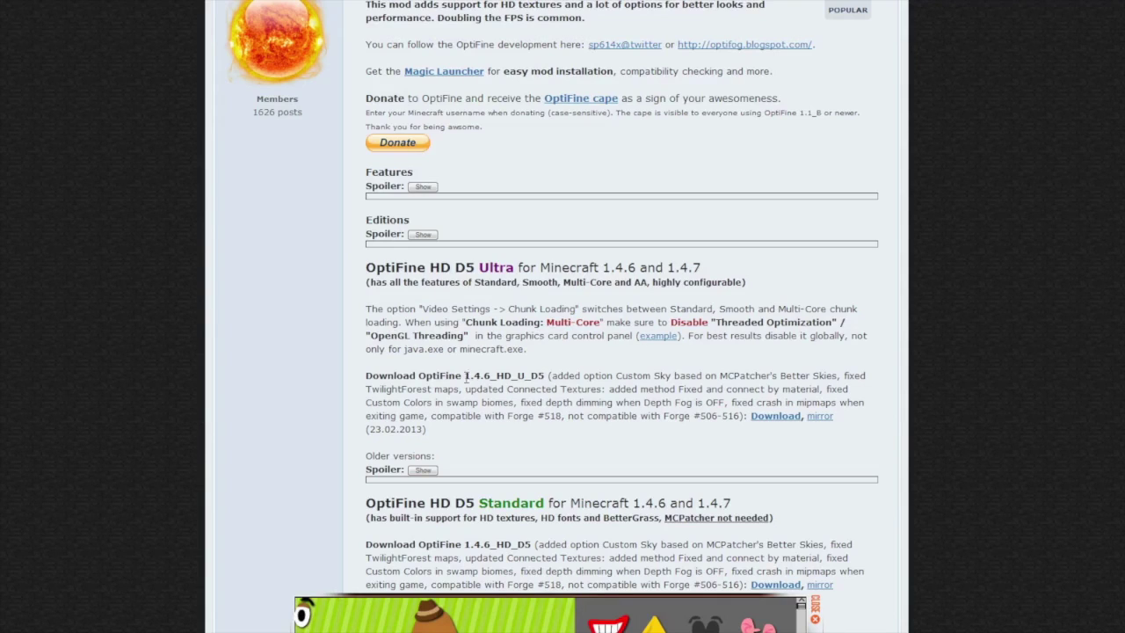
pyautogui.moveTo(471, 373); pyautogui.dragTo(514, 375)
pyautogui.click(512, 375)
pyautogui.click(759, 414)
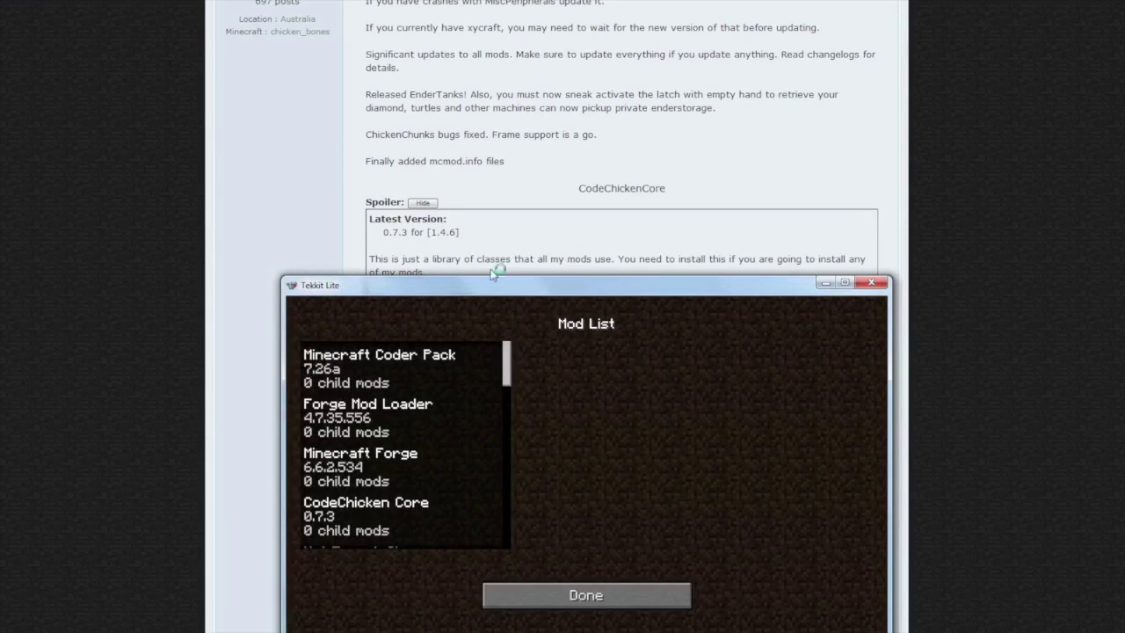
# Check the Forge Mod Loader and CodeChicken Core details in the running game's mod list, and return to the forum thread.
pyautogui.click(374, 424)
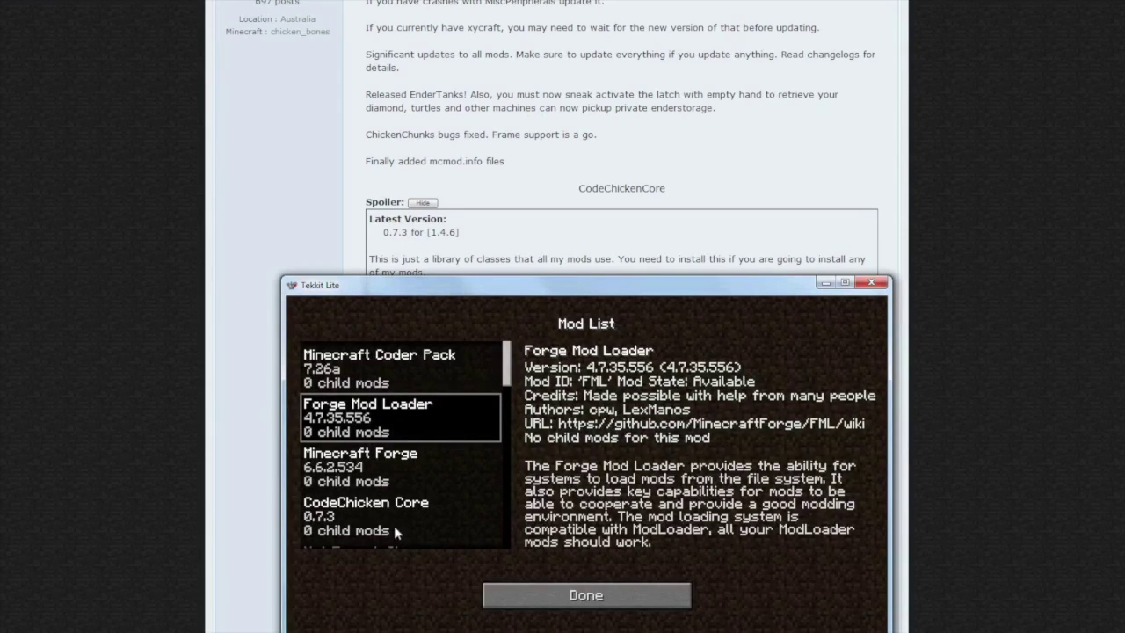
pyautogui.scroll(-1, 395, 519)
pyautogui.click(396, 494)
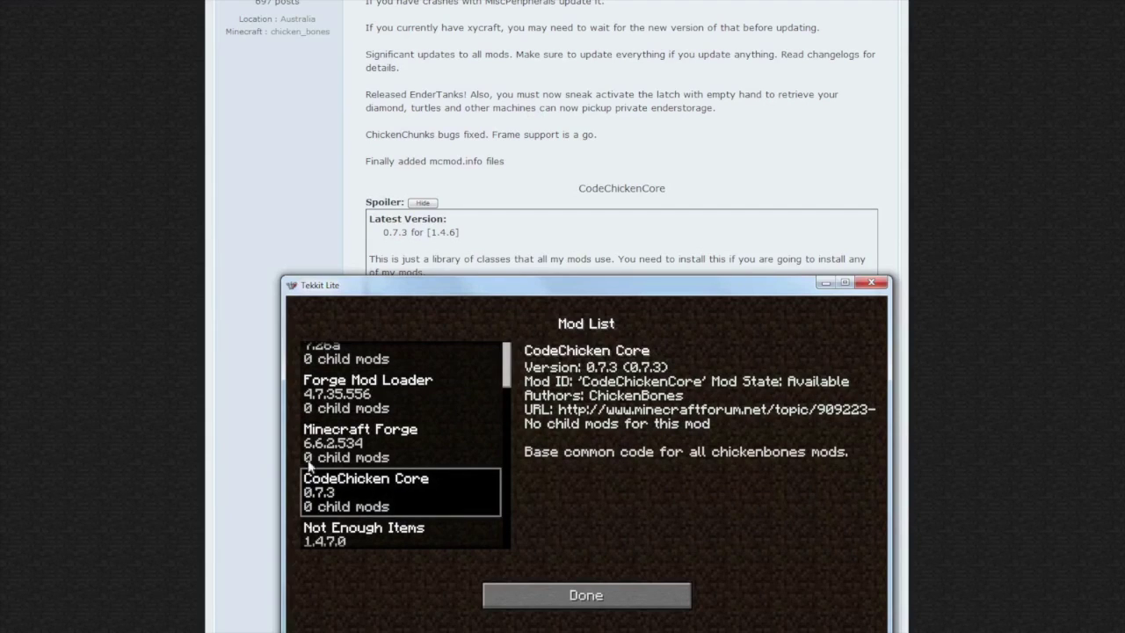
pyautogui.scroll(-1, 349, 504)
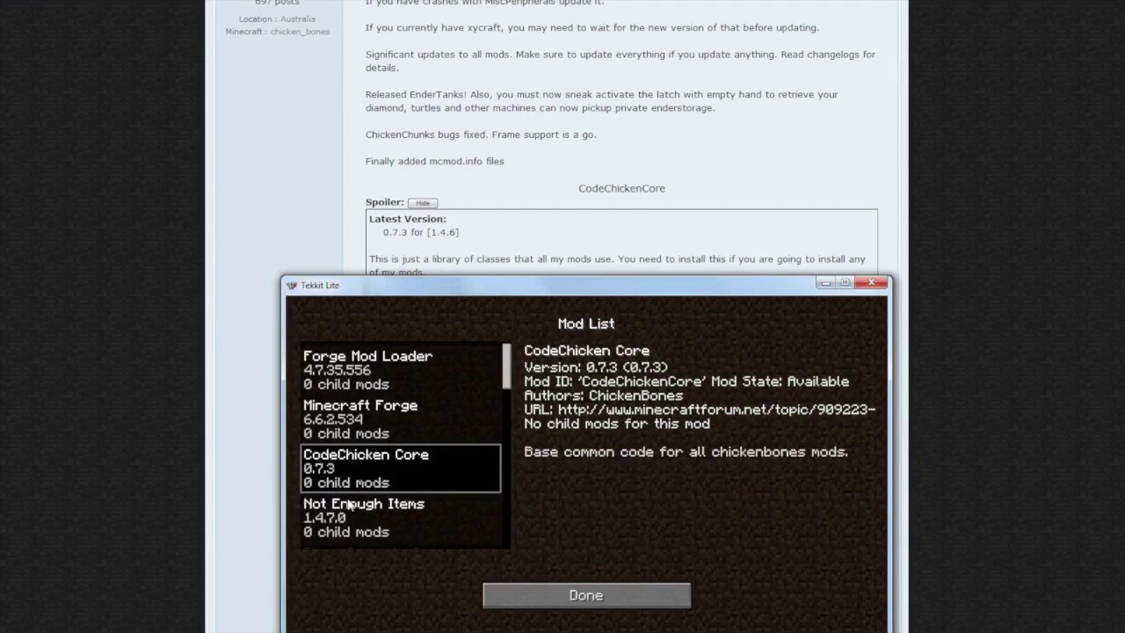
pyautogui.click(244, 402)
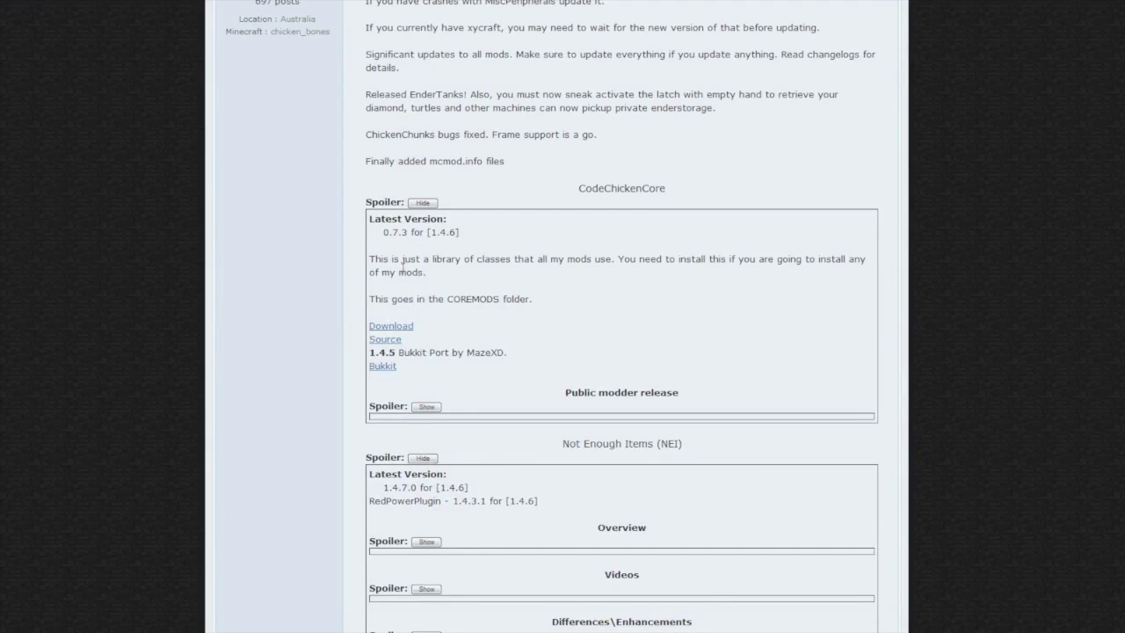
# Follow the CodeChickenCore download link, reopening that mod's spoiler in the forum thread to follow the link again.
pyautogui.click(390, 326)
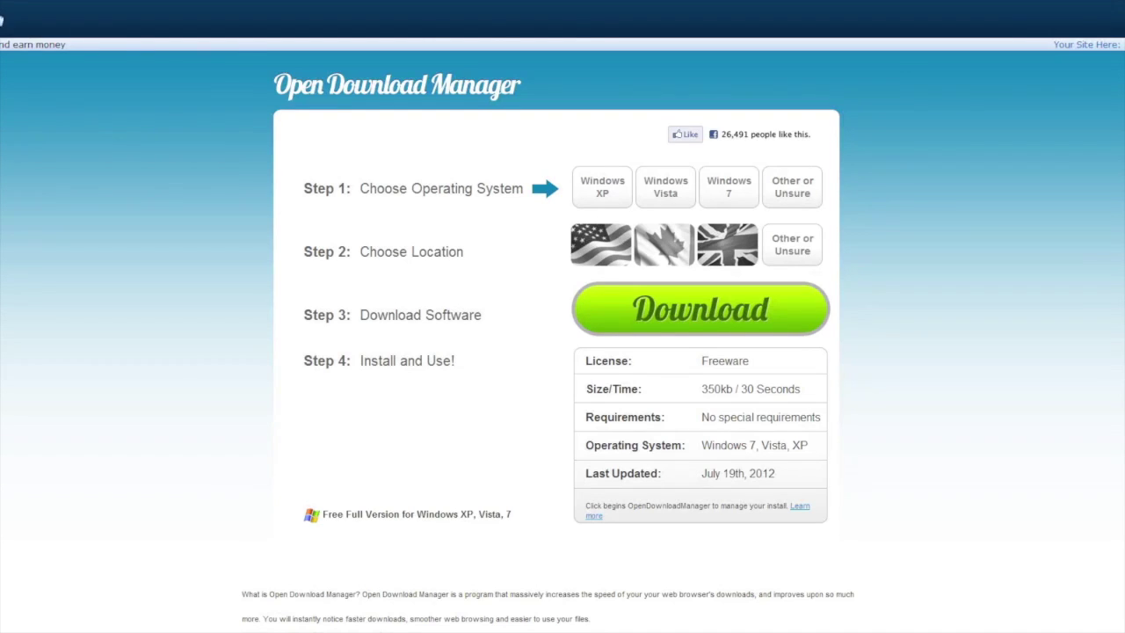
pyautogui.scroll(-7, 575, 392)
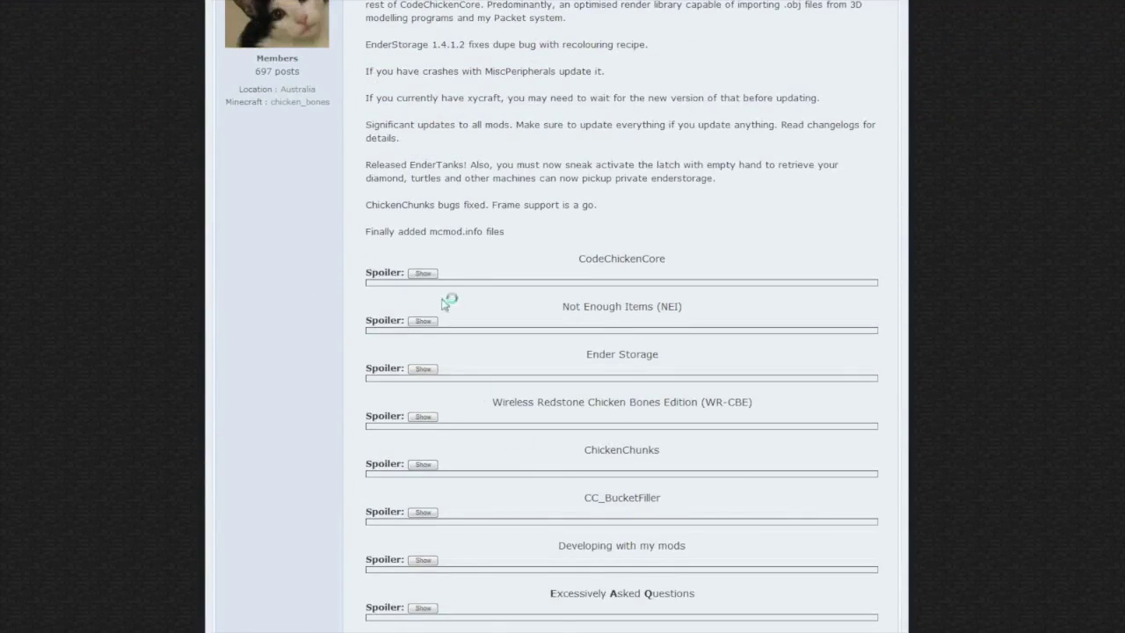
pyautogui.click(421, 274)
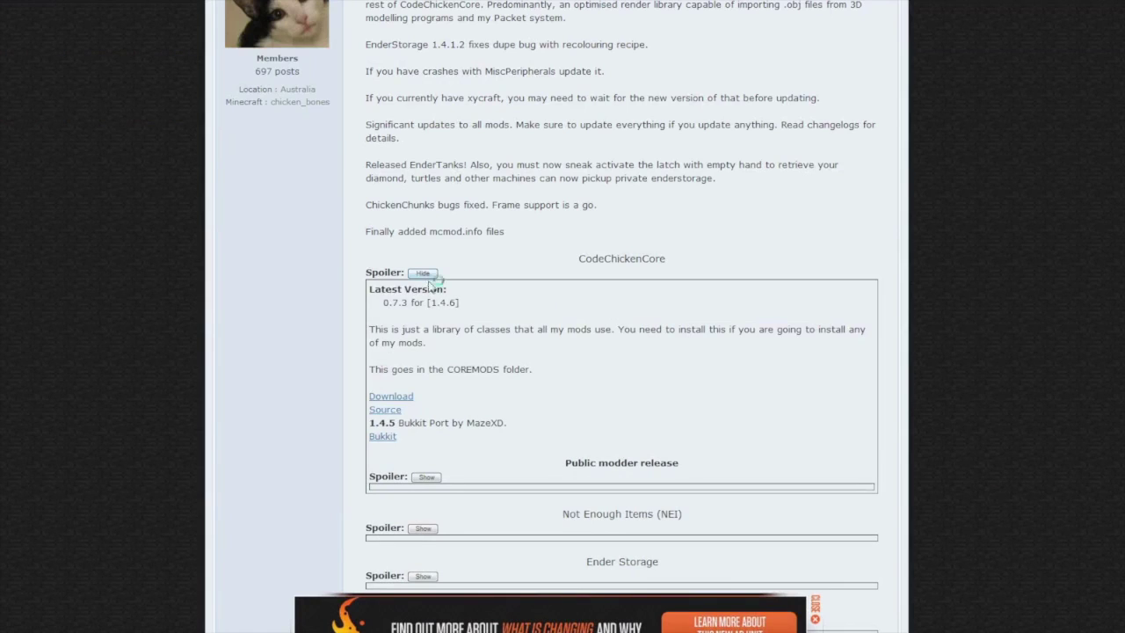
pyautogui.click(400, 397)
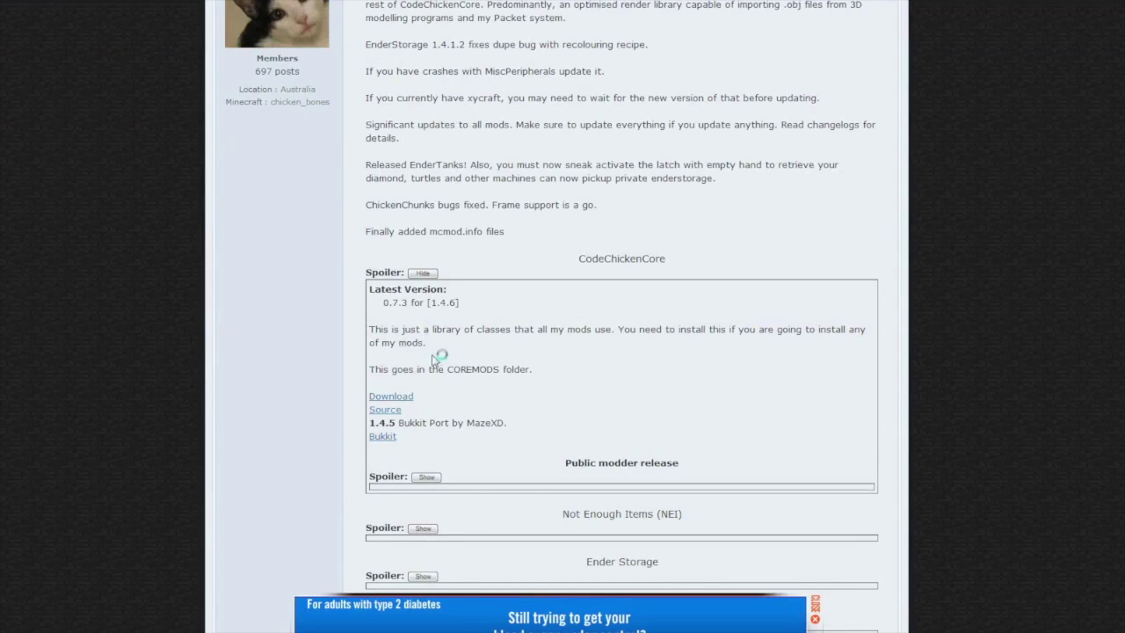
# Expand the Not Enough Items section with its install instructions and downloads, and follow the NotEnoughItems download link.
pyautogui.scroll(-3, 527, 461)
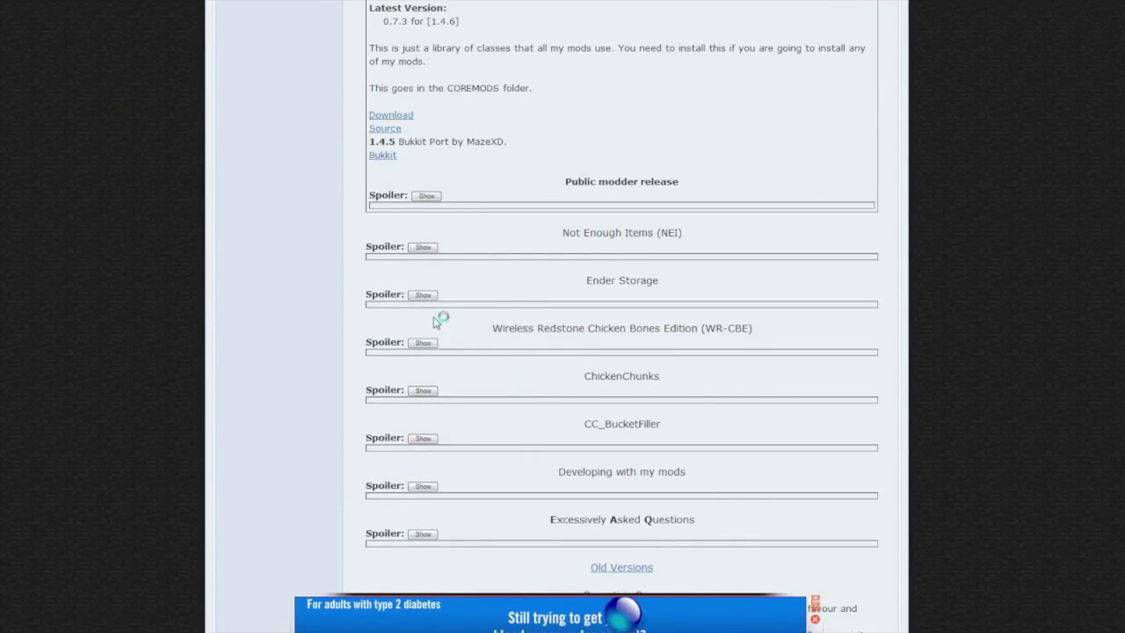
pyautogui.click(423, 248)
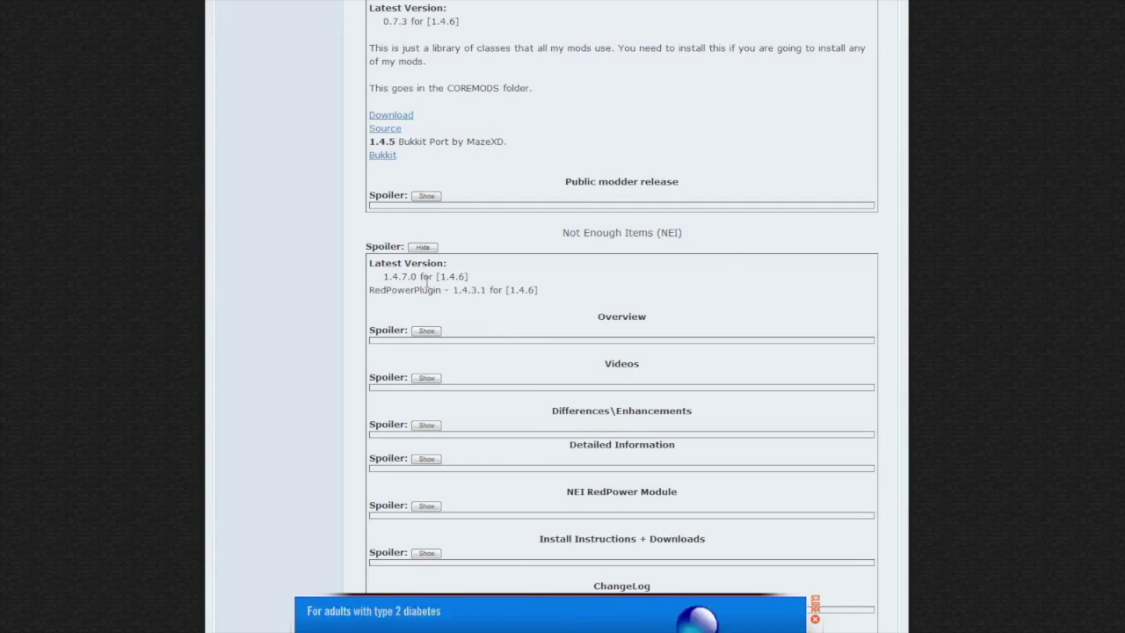
pyautogui.scroll(-2, 464, 313)
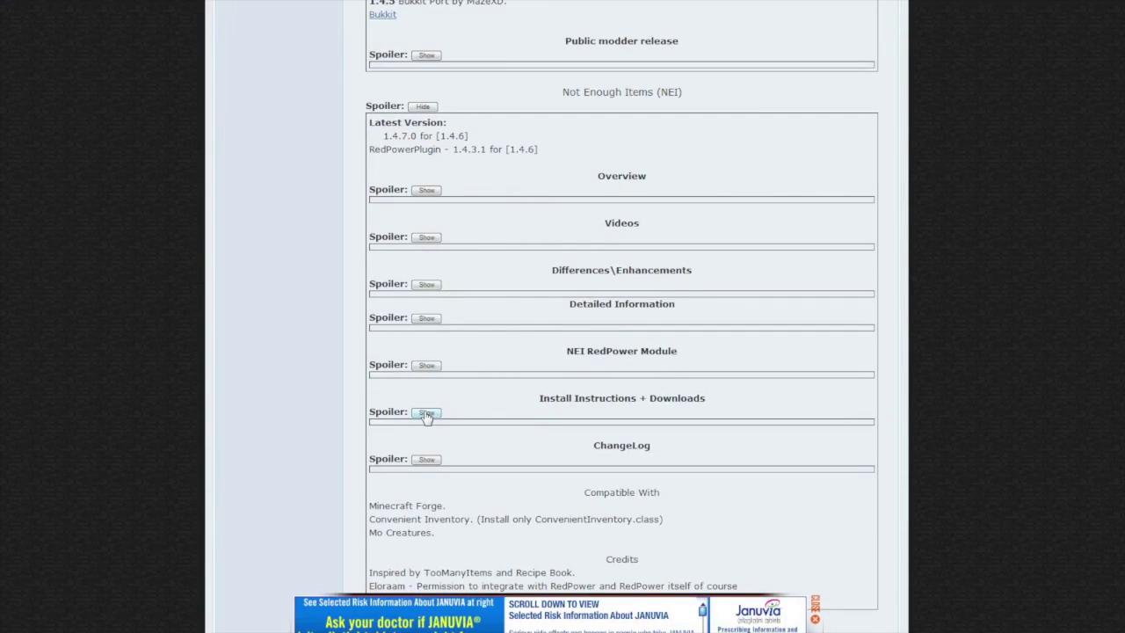
pyautogui.click(426, 413)
pyautogui.scroll(-3, 430, 415)
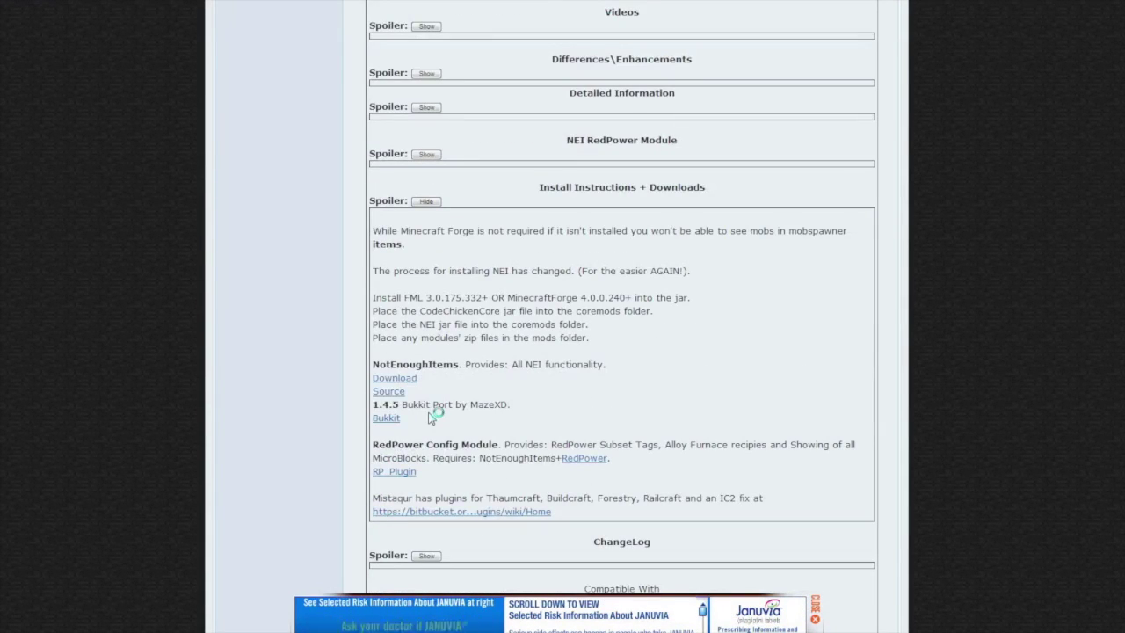
pyautogui.click(400, 379)
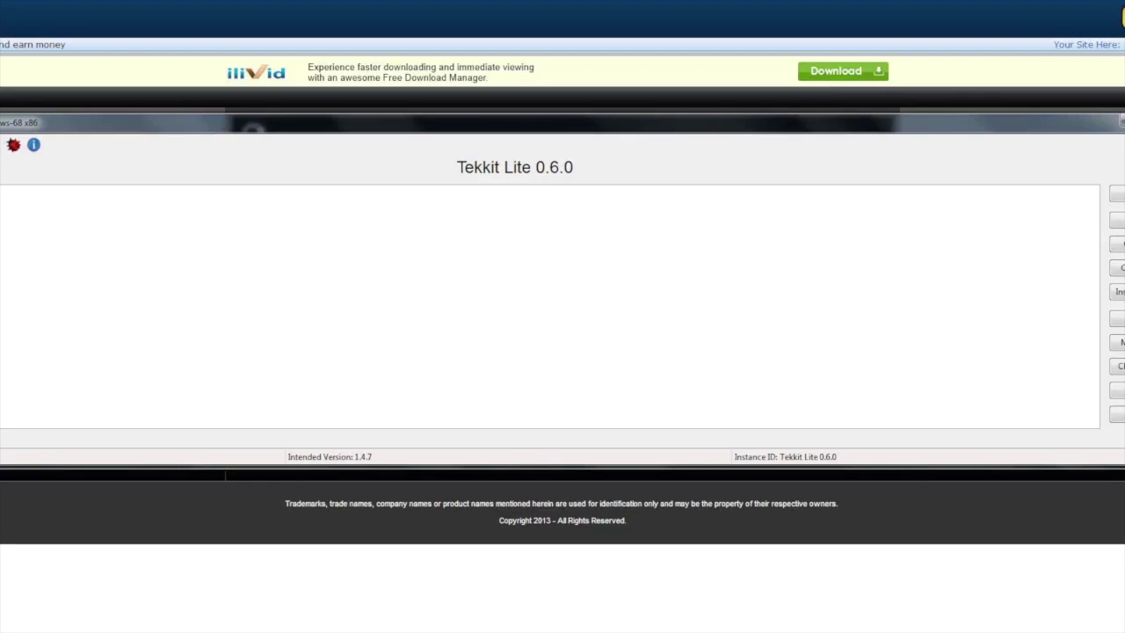
# Bring the MultiMC window fully into view and open the coremods list of the Tekkit Lite 0.6.0 instance.
pyautogui.moveTo(356, 127); pyautogui.dragTo(708, 110)
pyautogui.moveTo(648, 449); pyautogui.dragTo(666, 574)
pyautogui.click(872, 306)
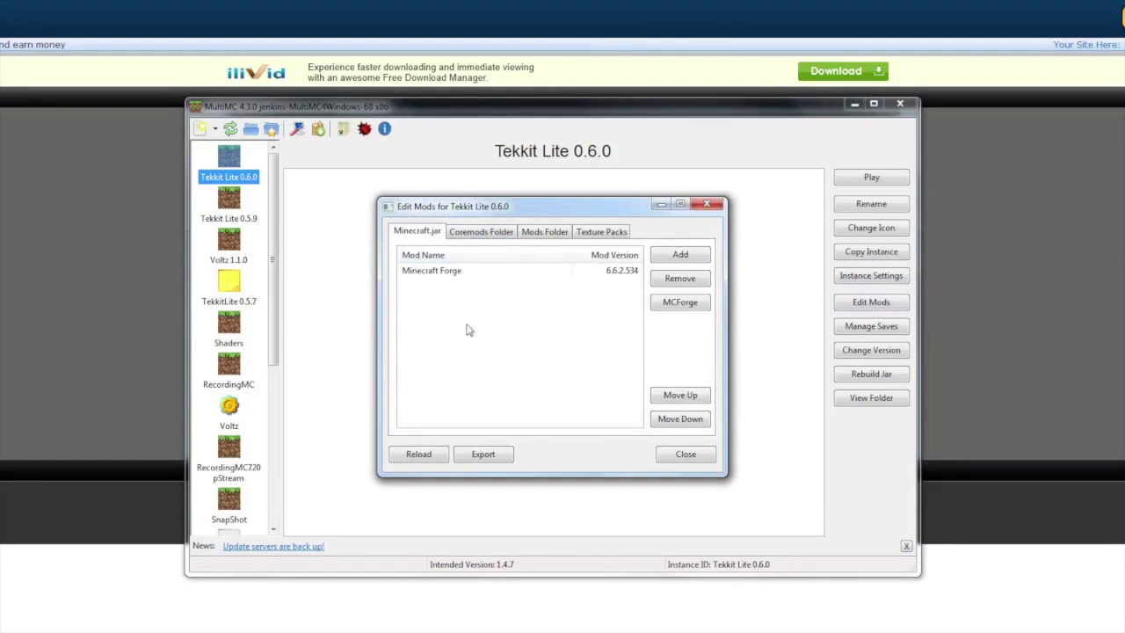
pyautogui.click(484, 232)
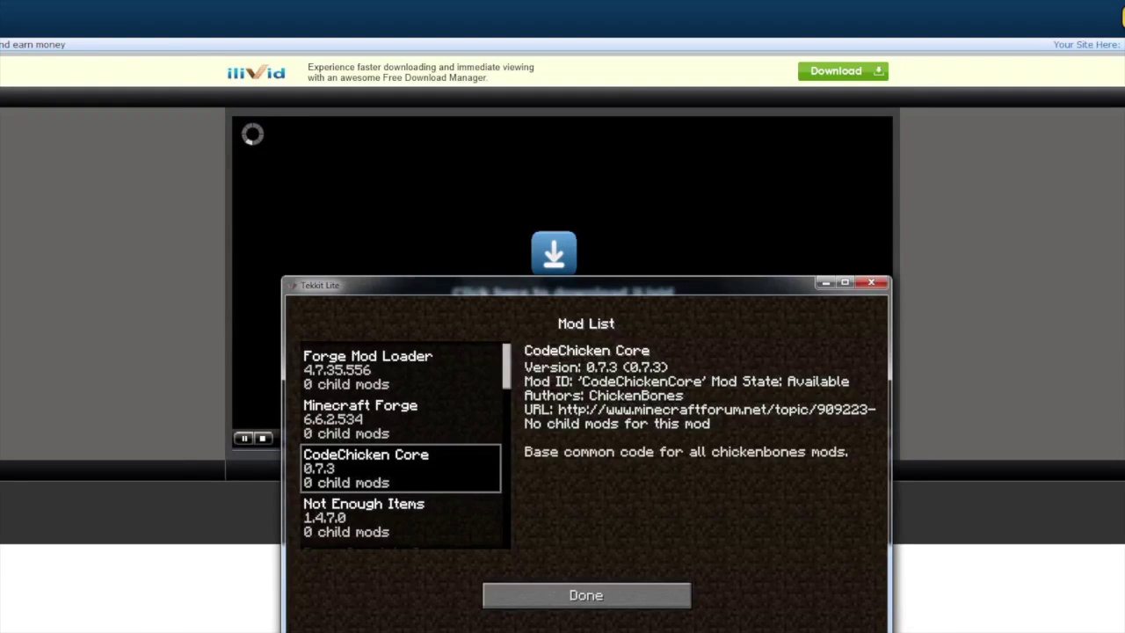
# Return to MultiMC, refresh the instance list and reselect the Tekkit Lite 0.6.0 instance.
pyautogui.click(60, 610)
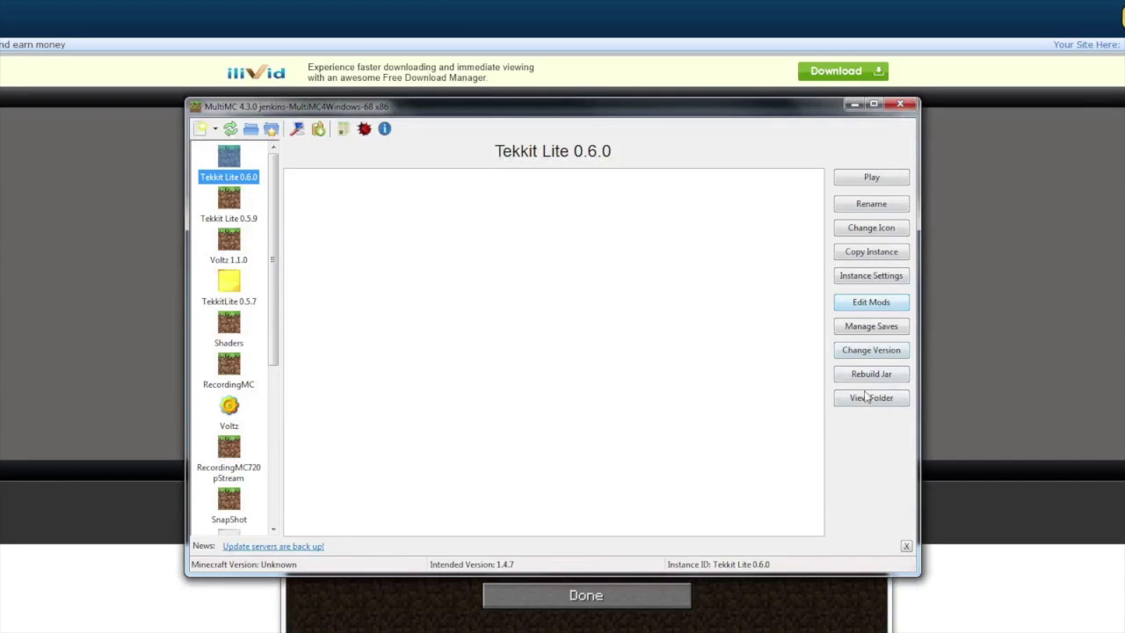
pyautogui.rightClick(241, 163)
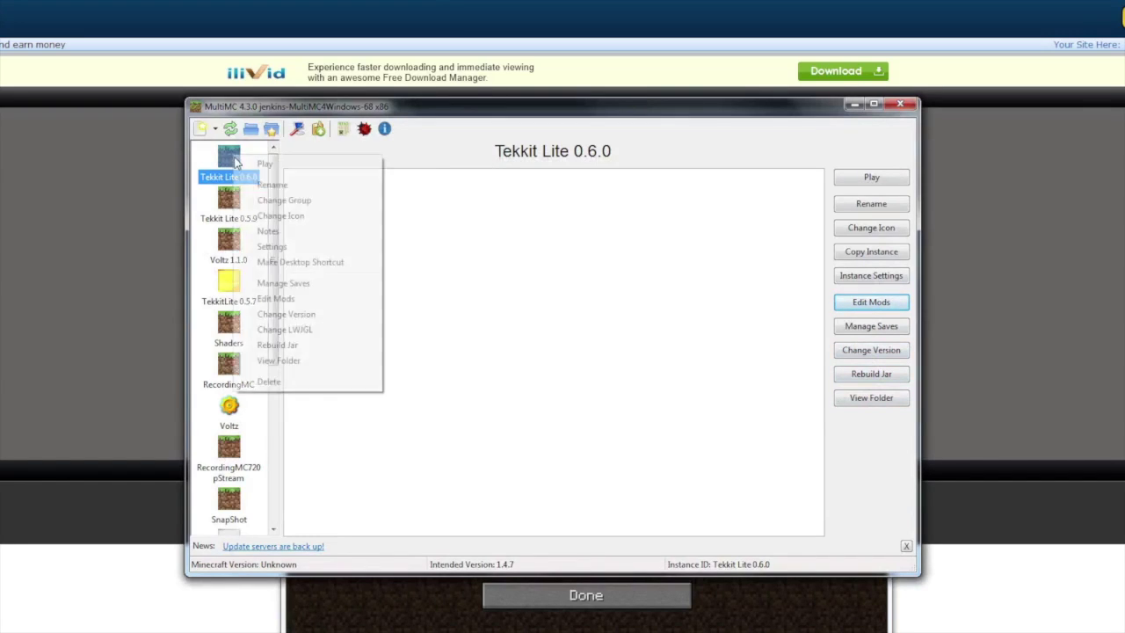
pyautogui.click(230, 129)
pyautogui.click(230, 129)
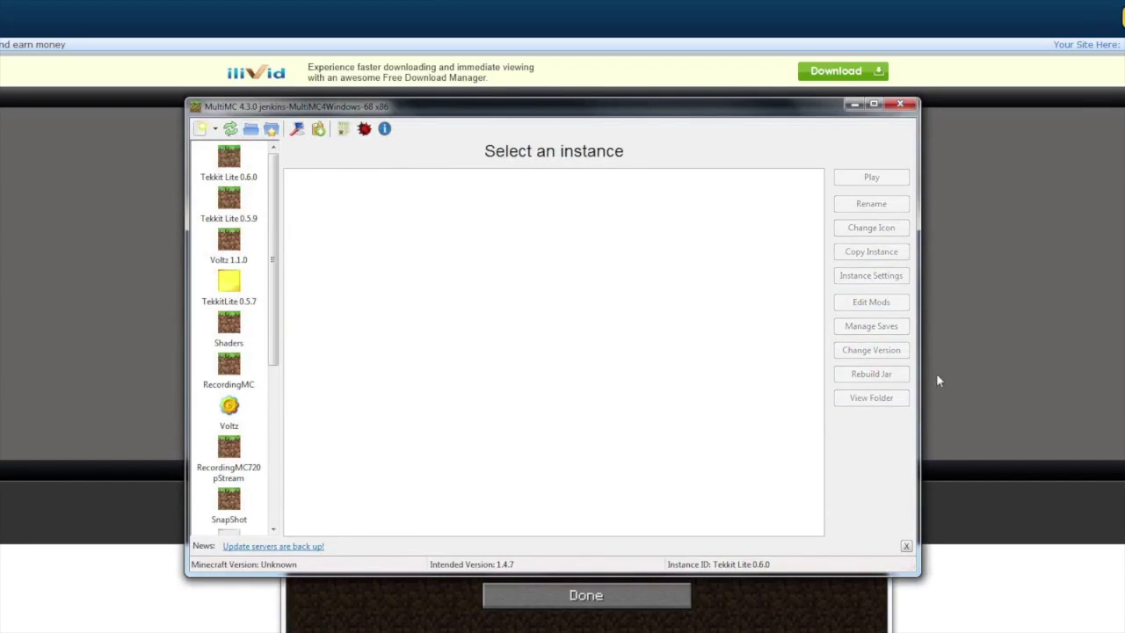
pyautogui.click(226, 176)
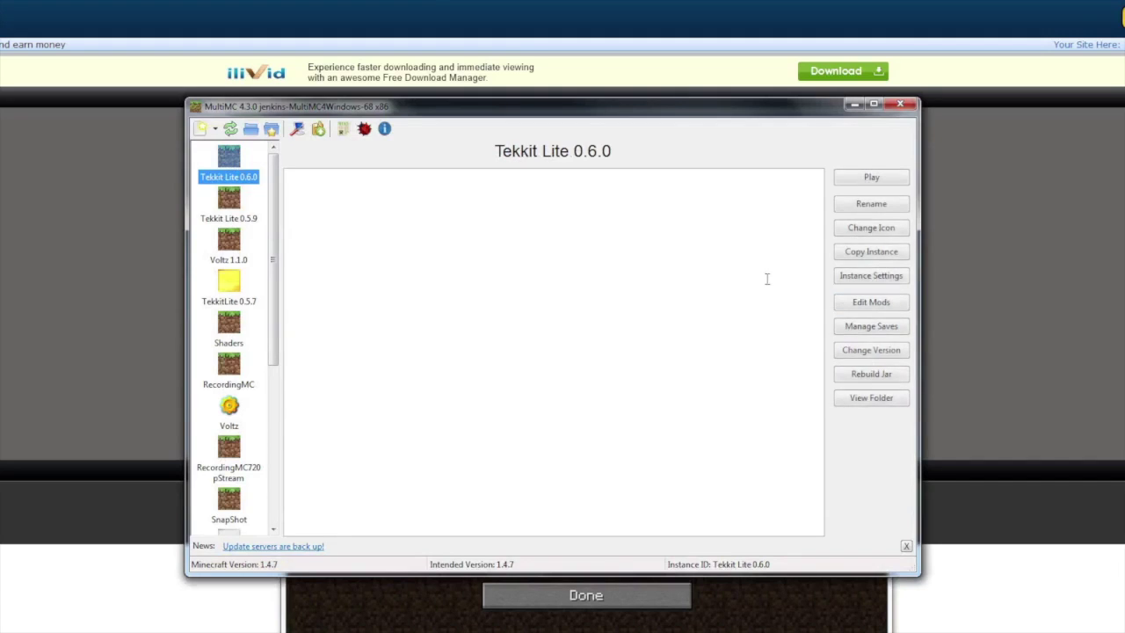
# Reopen the mod editor for Tekkit Lite 0.6.0 and review all of its installed coremods.
pyautogui.click(868, 302)
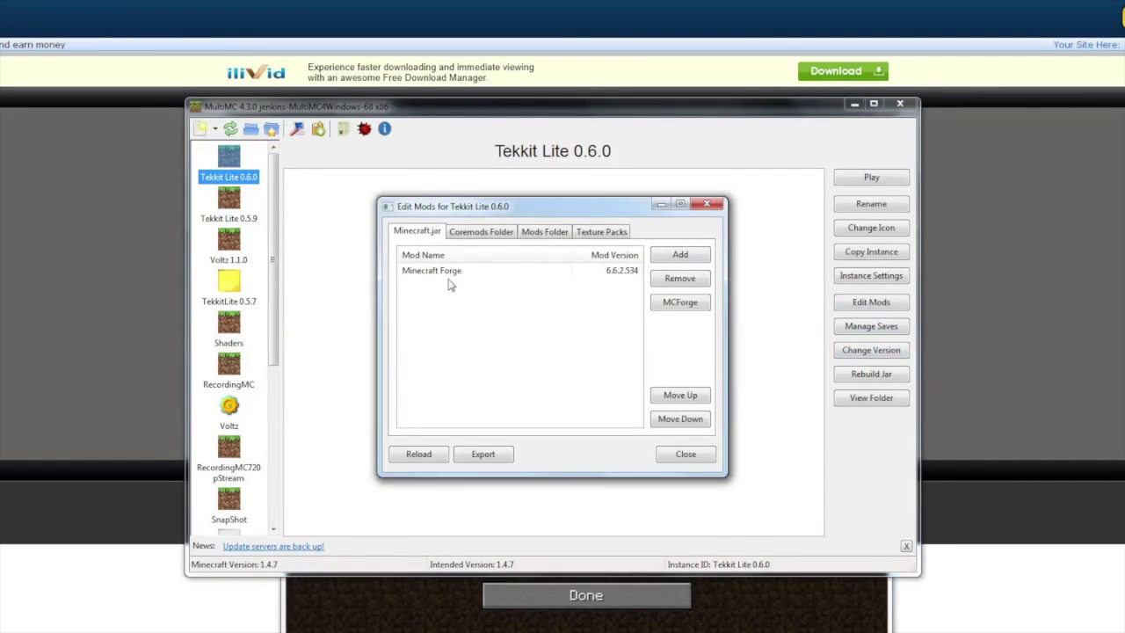
pyautogui.click(471, 233)
pyautogui.moveTo(439, 383); pyautogui.dragTo(439, 269)
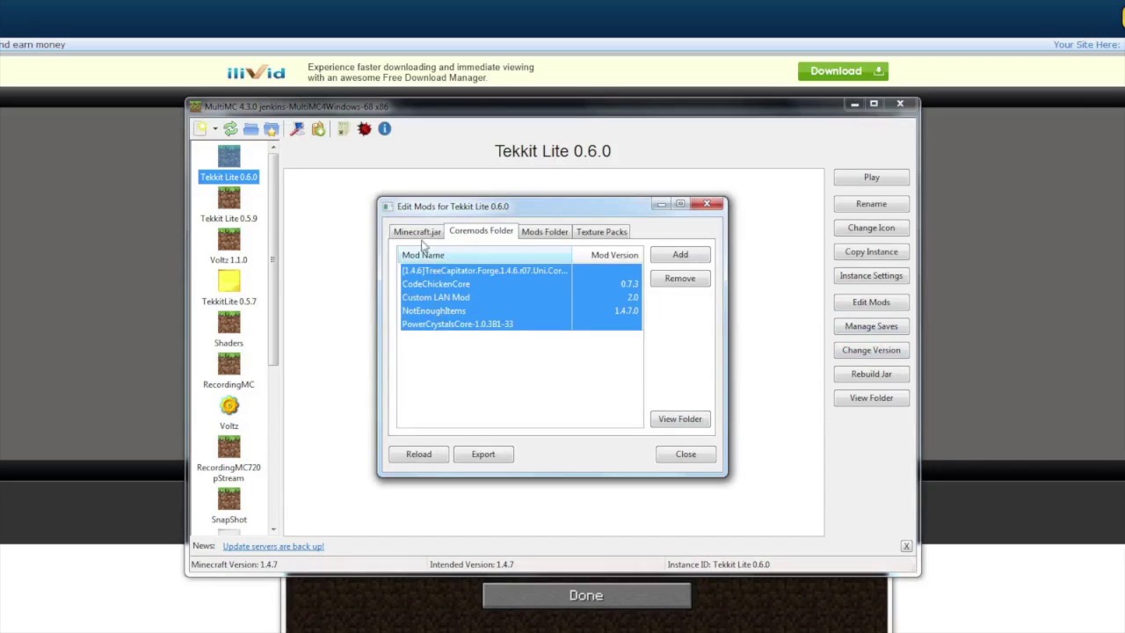
# Add the downloaded OptiFine_1.4.6_HD_U_D5 file to the instance's Minecraft.jar mods and close the mod editor.
pyautogui.click(418, 234)
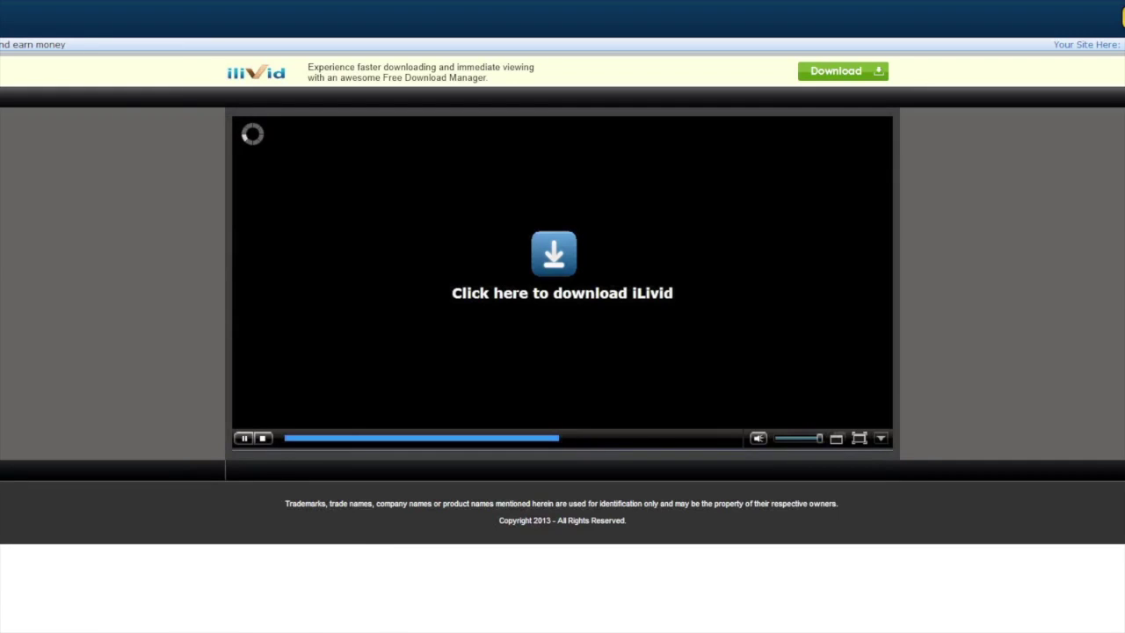
pyautogui.moveTo(266, 620)
pyautogui.moveTo(266, 620); pyautogui.dragTo(569, 353)
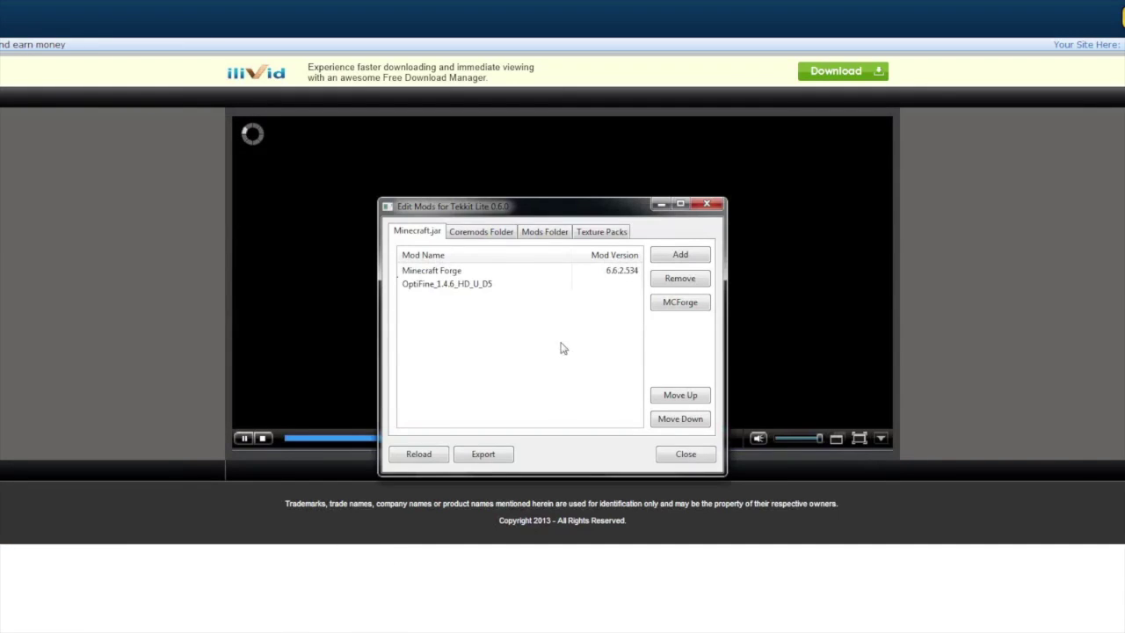
pyautogui.click(678, 456)
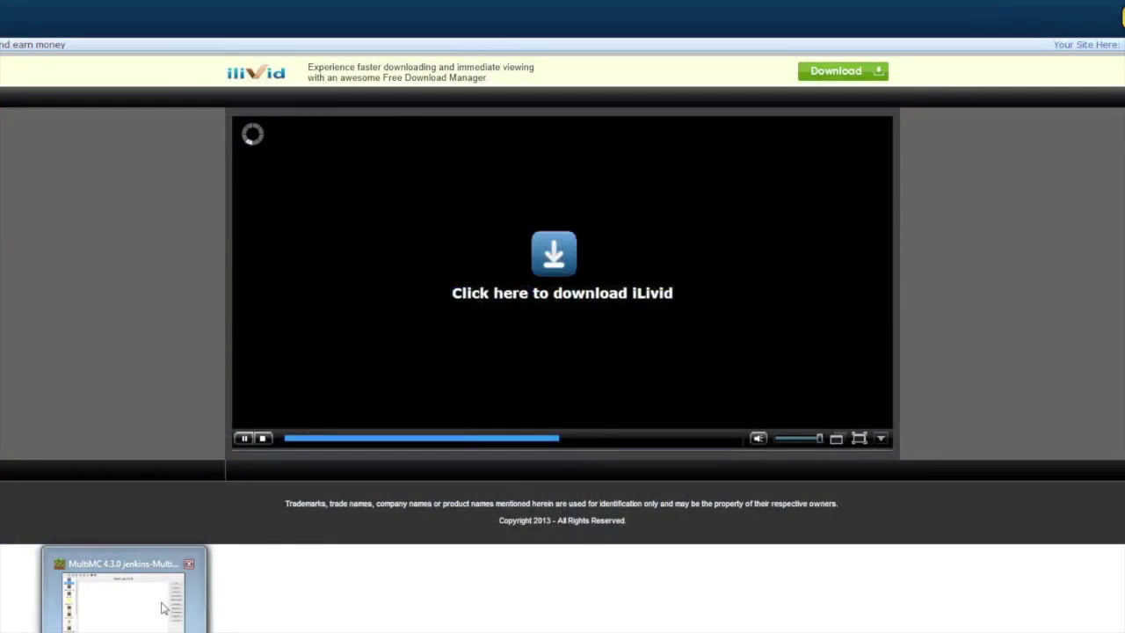
# Rebuild the jar of the Tekkit Lite 0.6.0 instance and launch the game with the saved login.
pyautogui.click(163, 608)
pyautogui.click(889, 376)
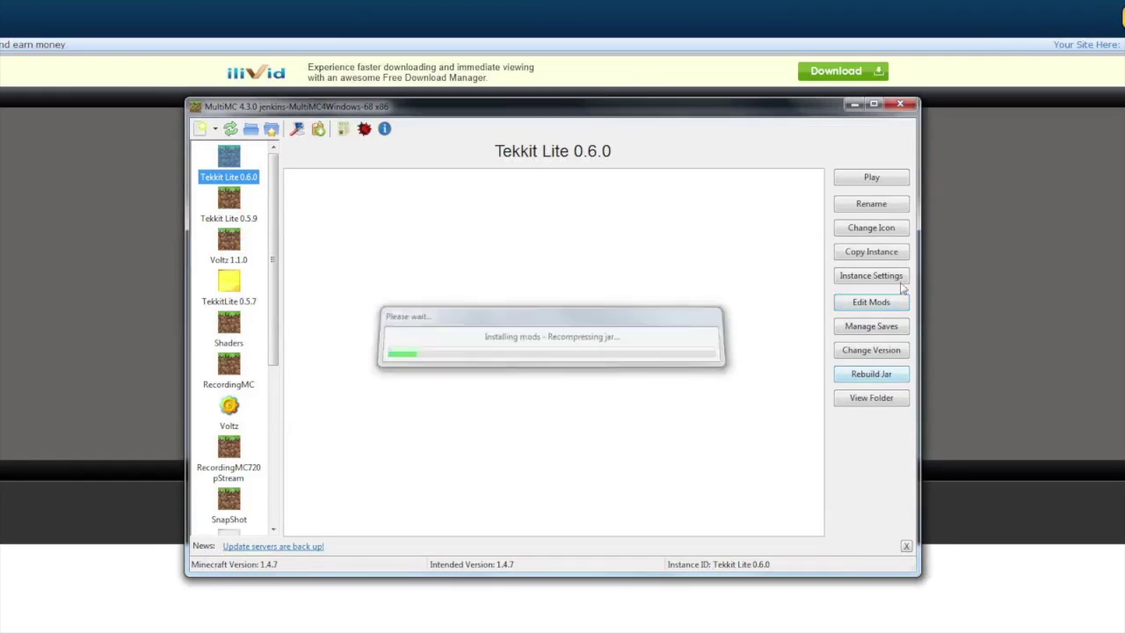
pyautogui.click(870, 181)
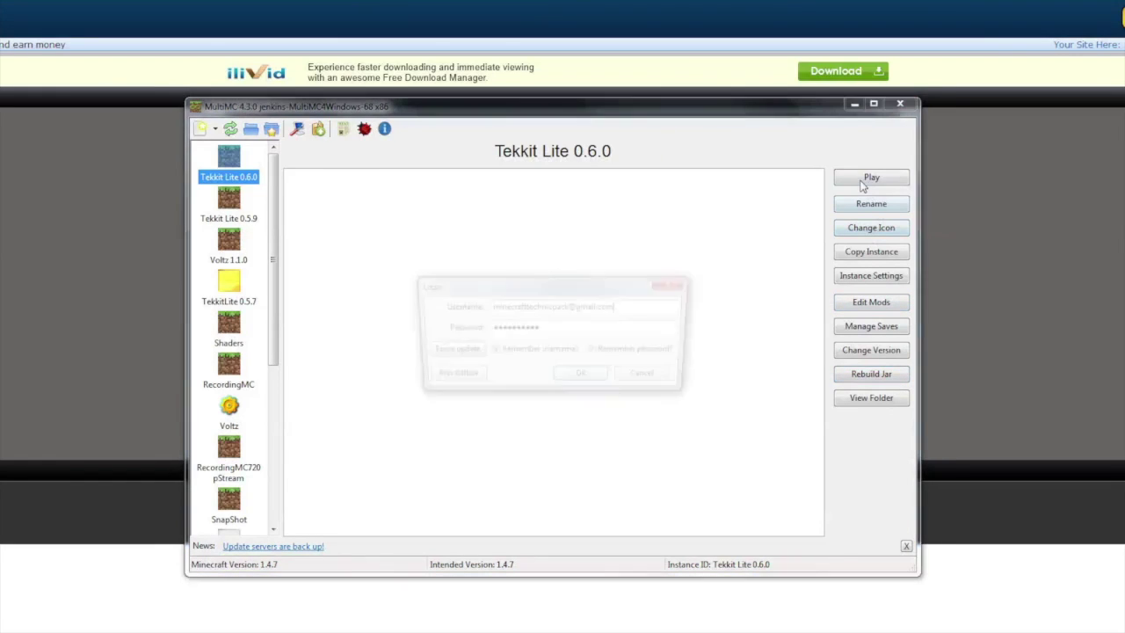
pyautogui.click(584, 379)
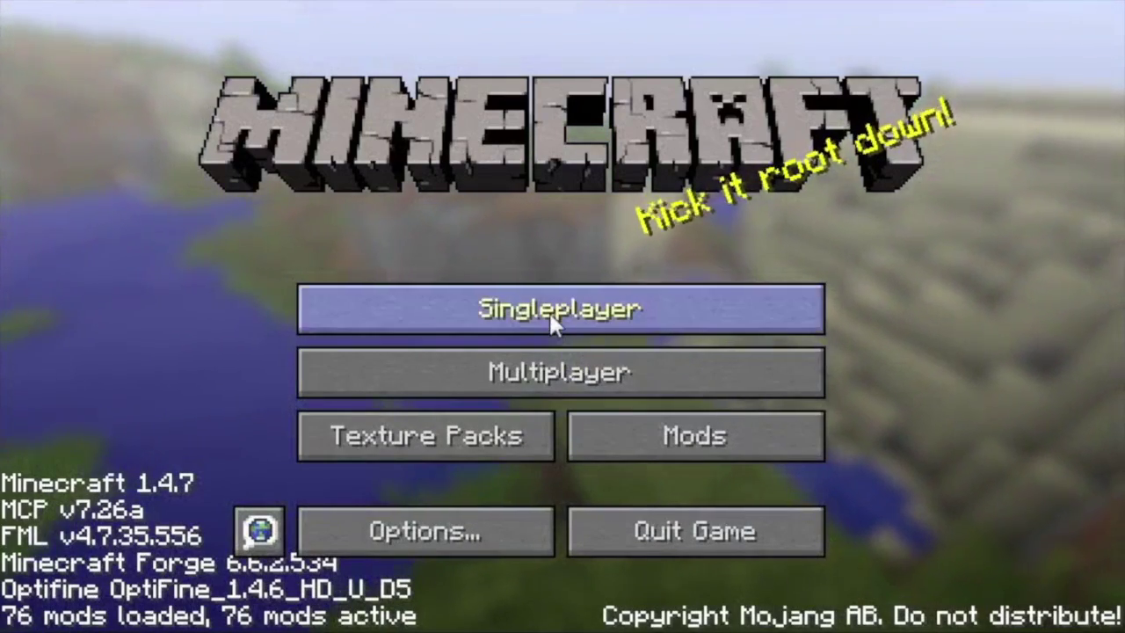
# Start creating a new singleplayer world and name it Overview Review.
pyautogui.click(547, 322)
pyautogui.click(779, 522)
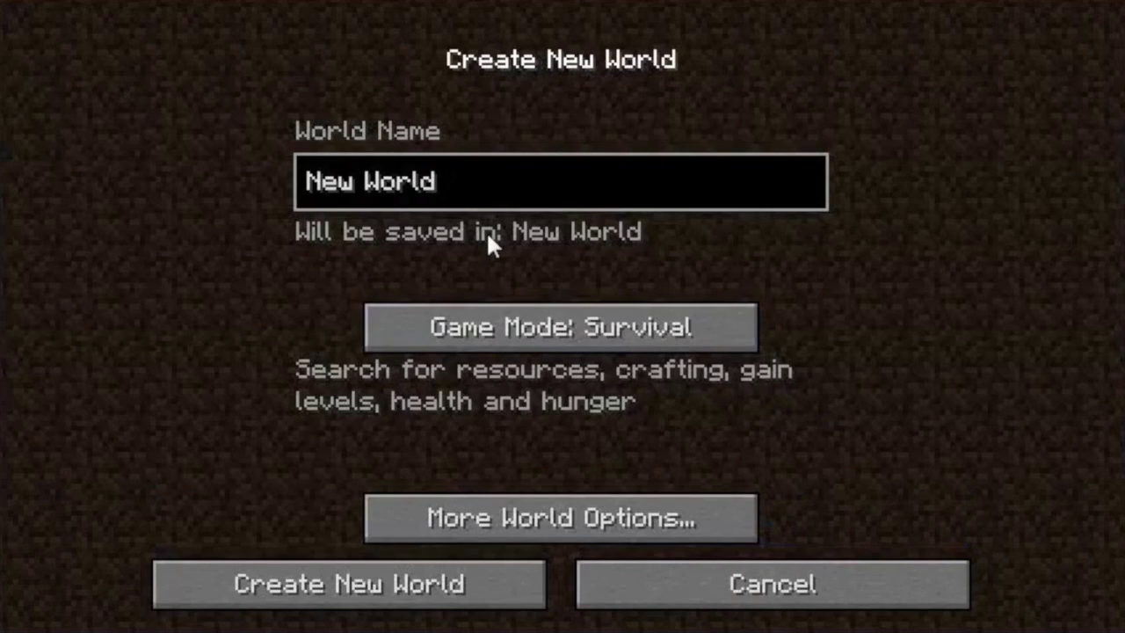
pyautogui.press('BackSpace')
pyautogui.press('BackSpace')
pyautogui.press('BackSpace')
pyautogui.press('BackSpace')
pyautogui.press('BackSpace')
pyautogui.press('BackSpace')
pyautogui.press('BackSpace')
pyautogui.press('BackSpace')
pyautogui.press('BackSpace')
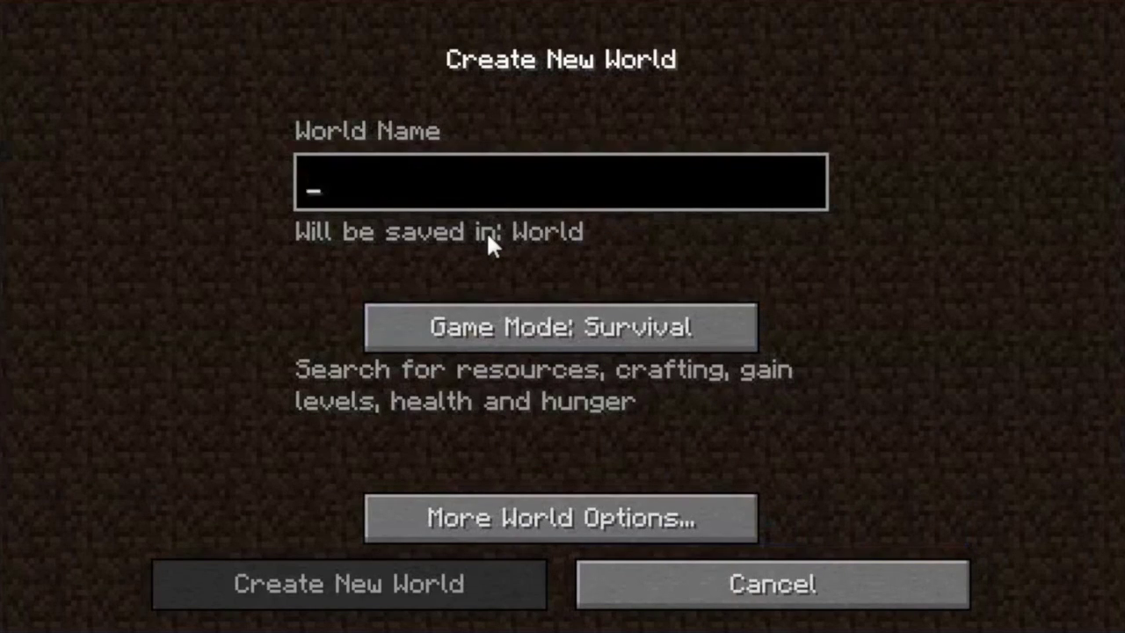
pyautogui.write('Over')
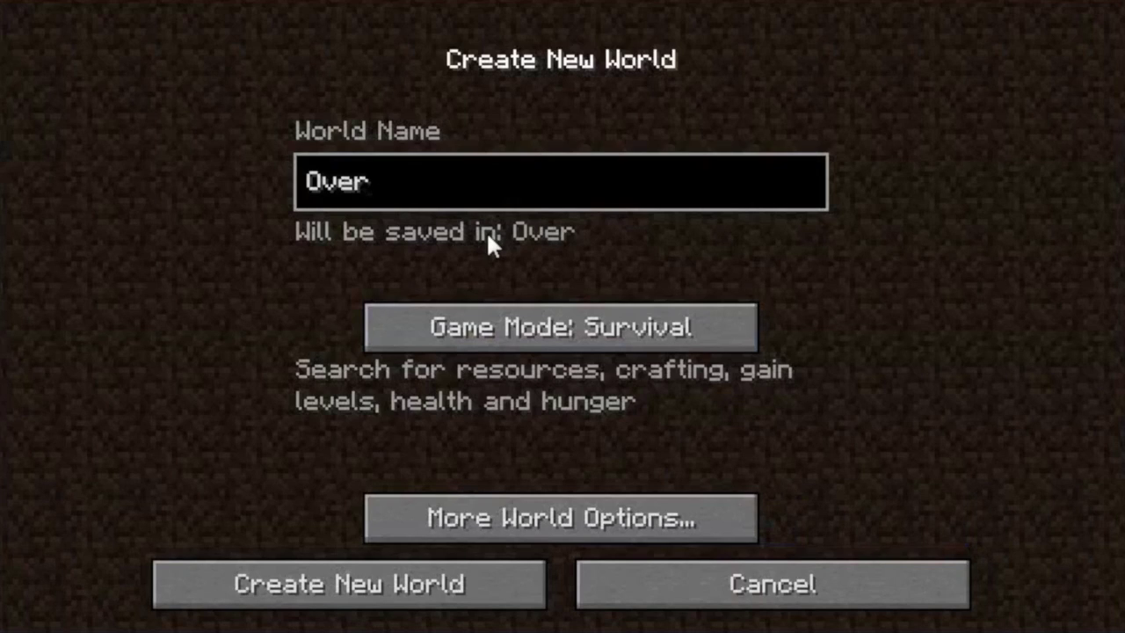
pyautogui.write('view Revi')
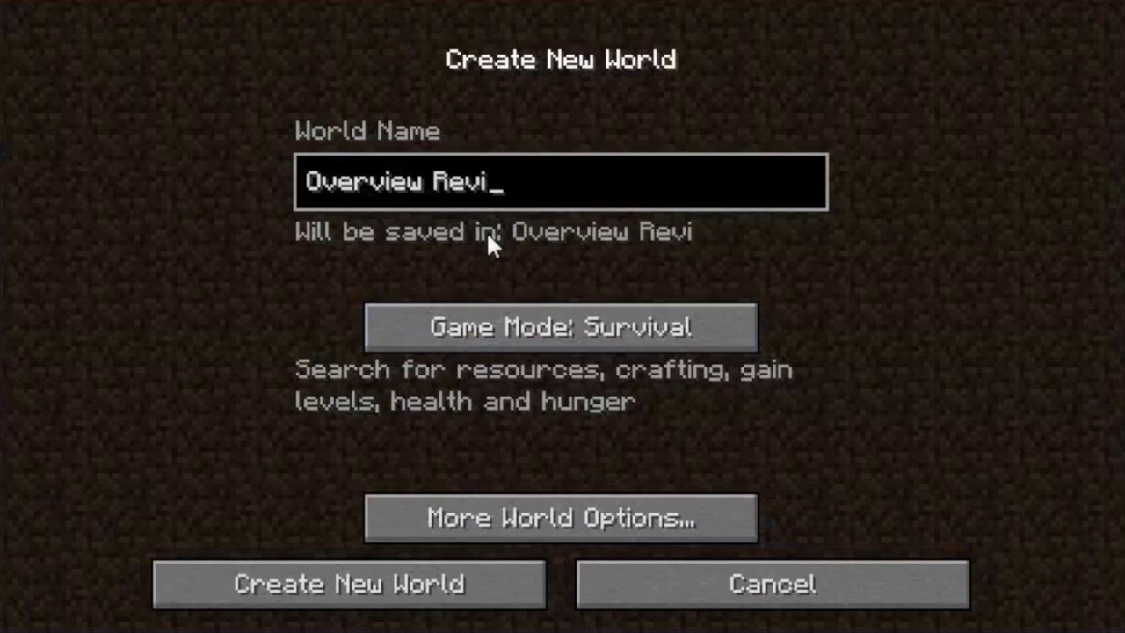
pyautogui.write('ew')
# Cycle the new world's game mode past Creative and back to Survival.
pyautogui.click(578, 327)
pyautogui.click(580, 333)
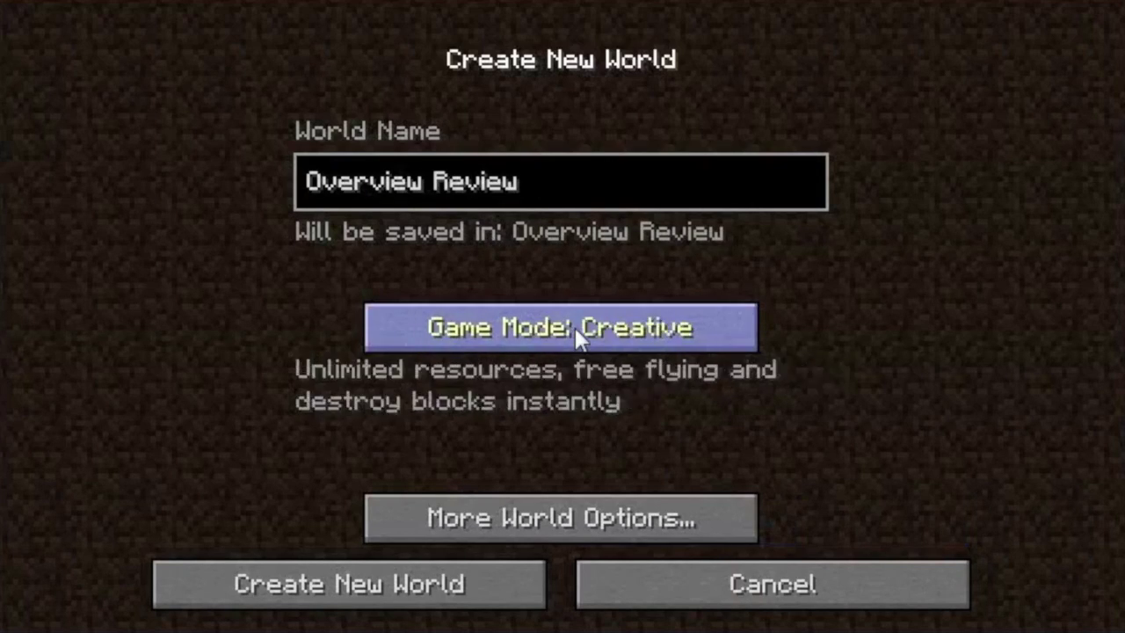
pyautogui.click(578, 334)
# In the additional world options, allow cheats, set the seed to technicpackmod and enable the bonus chest.
pyautogui.click(684, 518)
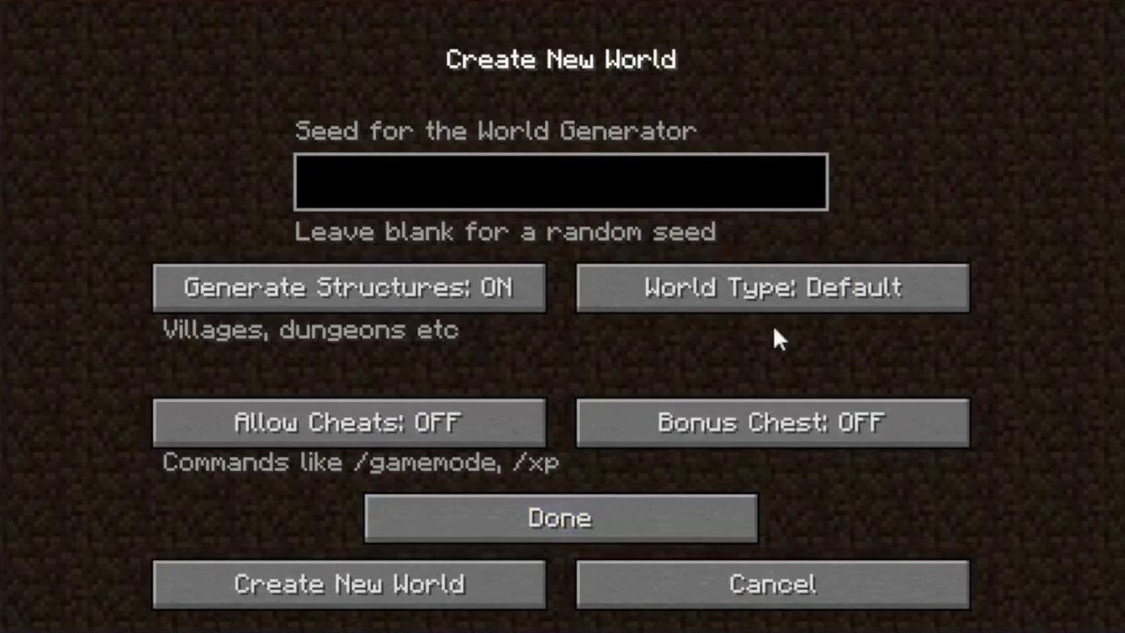
pyautogui.click(535, 428)
pyautogui.click(579, 176)
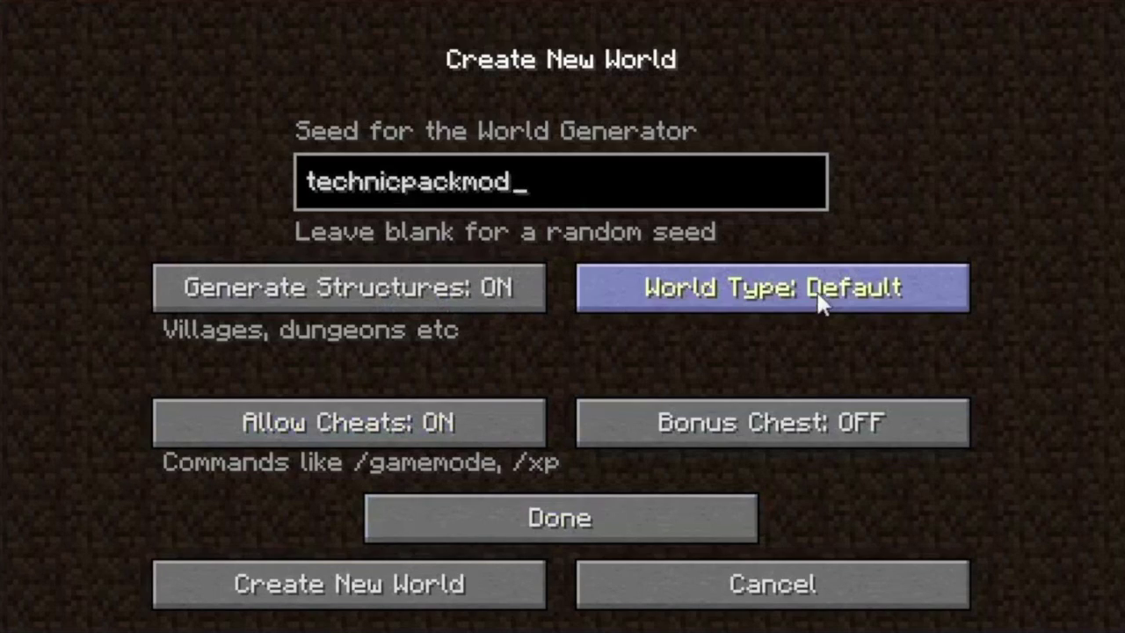
pyautogui.click(790, 424)
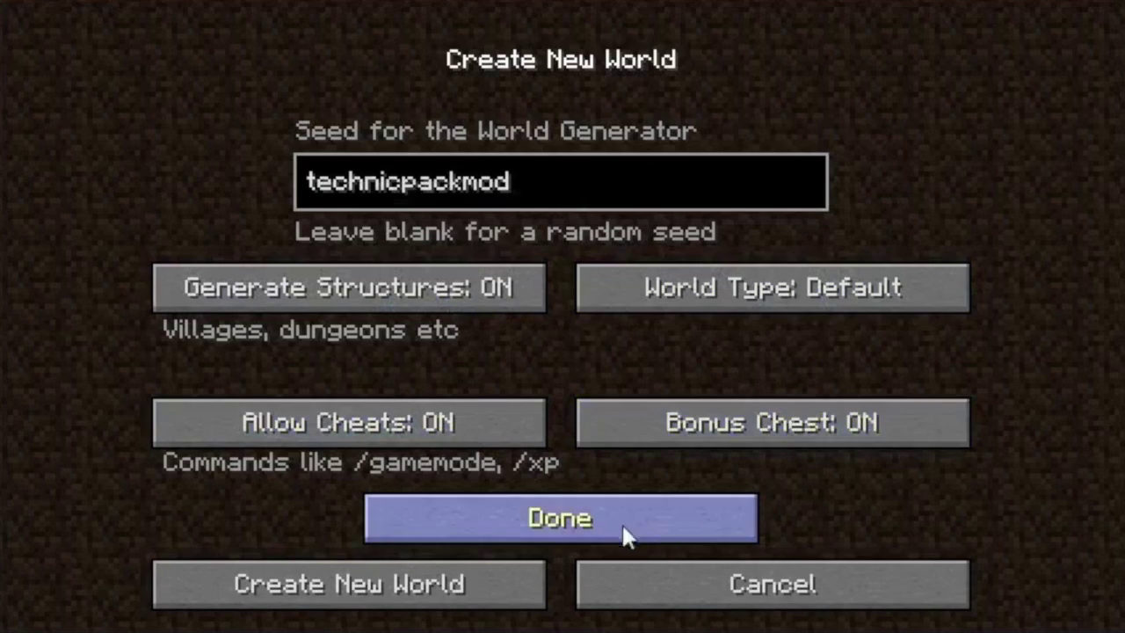
# Create the new world with the chosen options and look inside the bonus chest beside the spawn point.
pyautogui.click(623, 532)
pyautogui.click(391, 585)
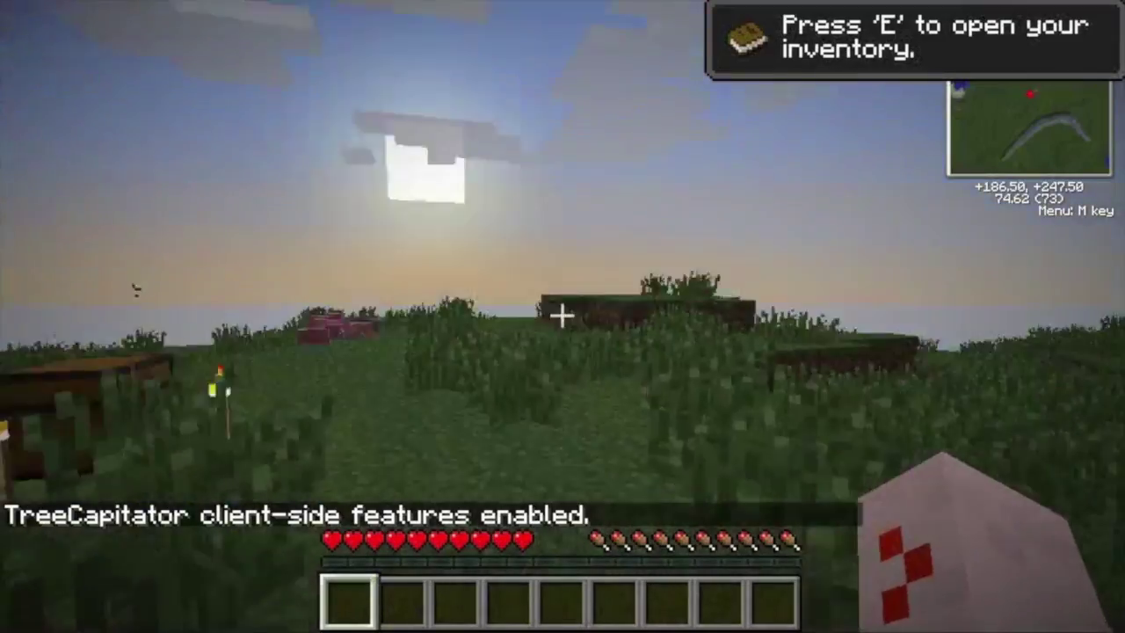
pyautogui.press('w')
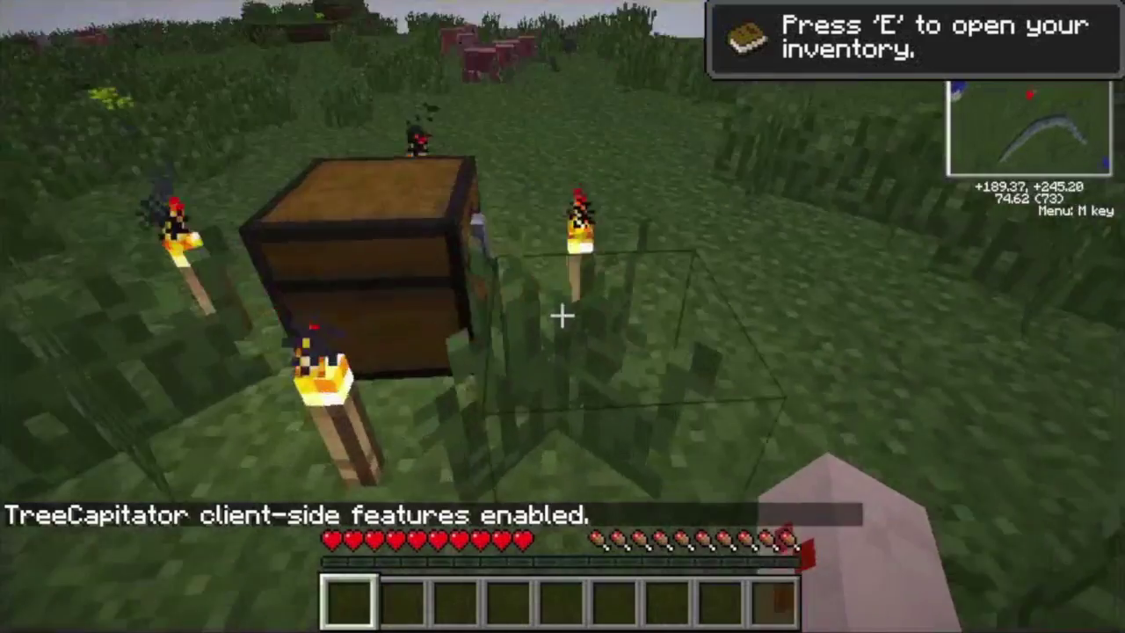
pyautogui.rightClick(562, 316)
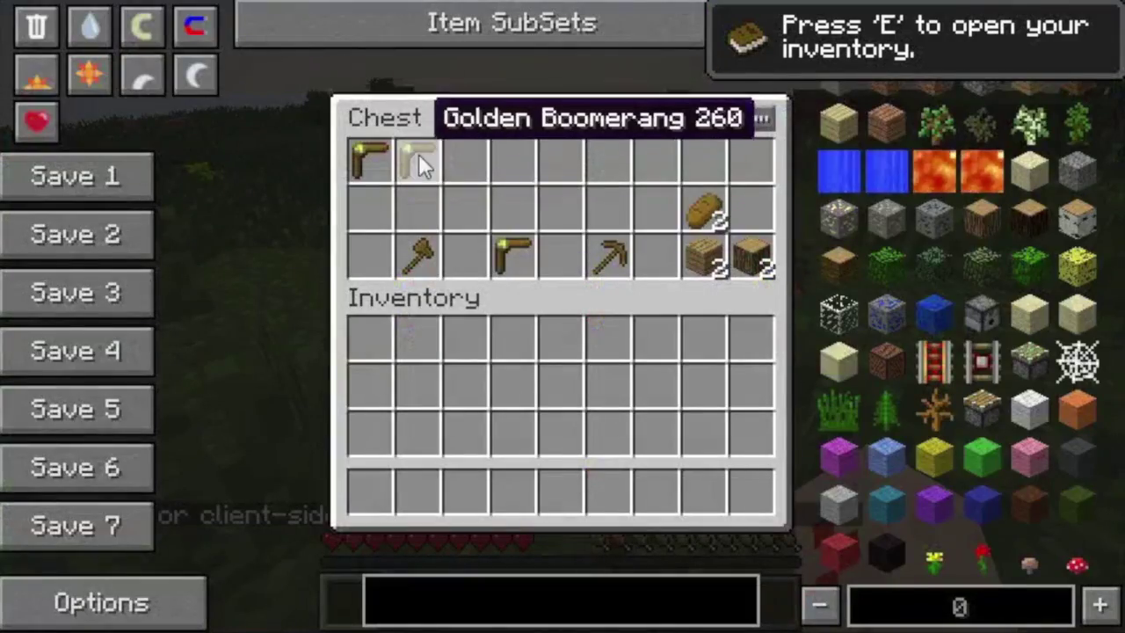
pyautogui.press('Escape')
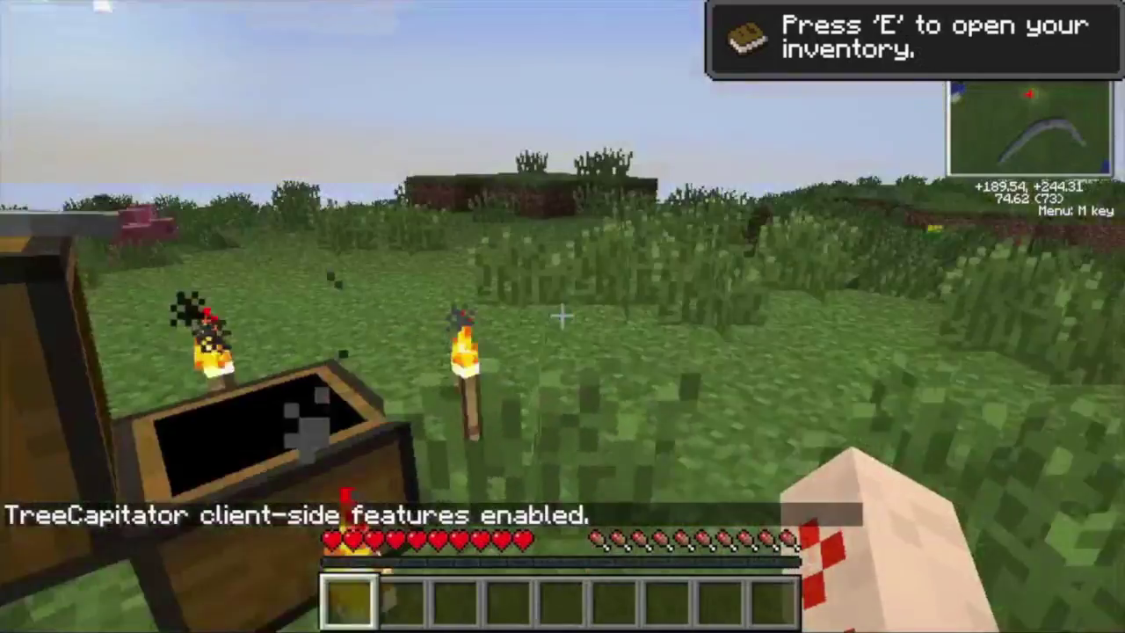
pyautogui.press('w')
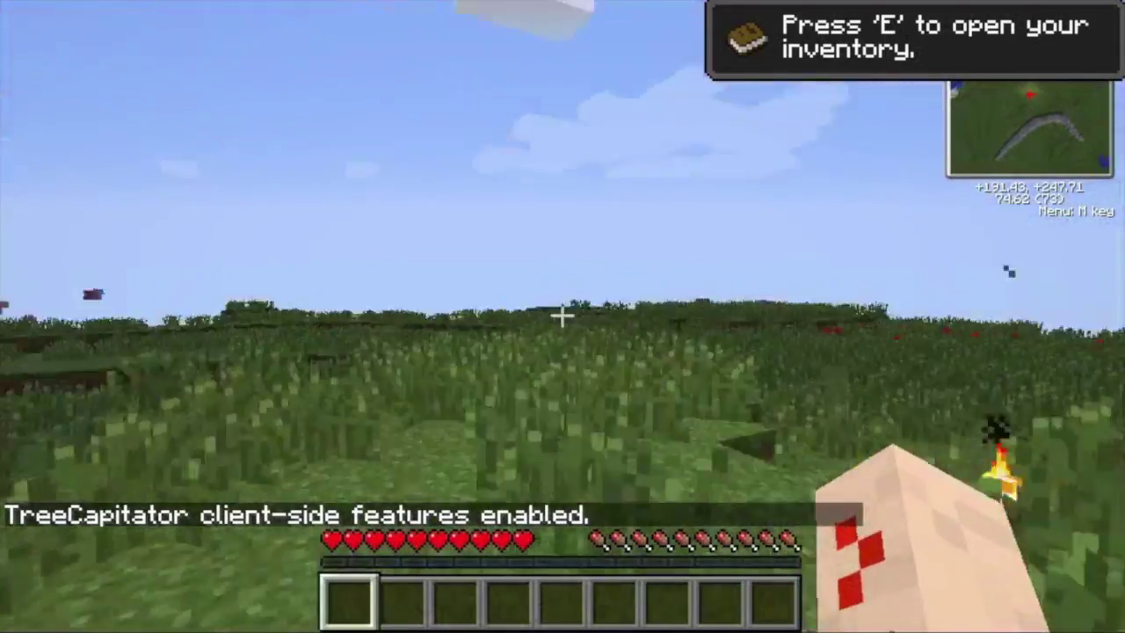
# Show the debug overlay with frame rate and memory use, and set the time of day to noon.
pyautogui.press('F3')
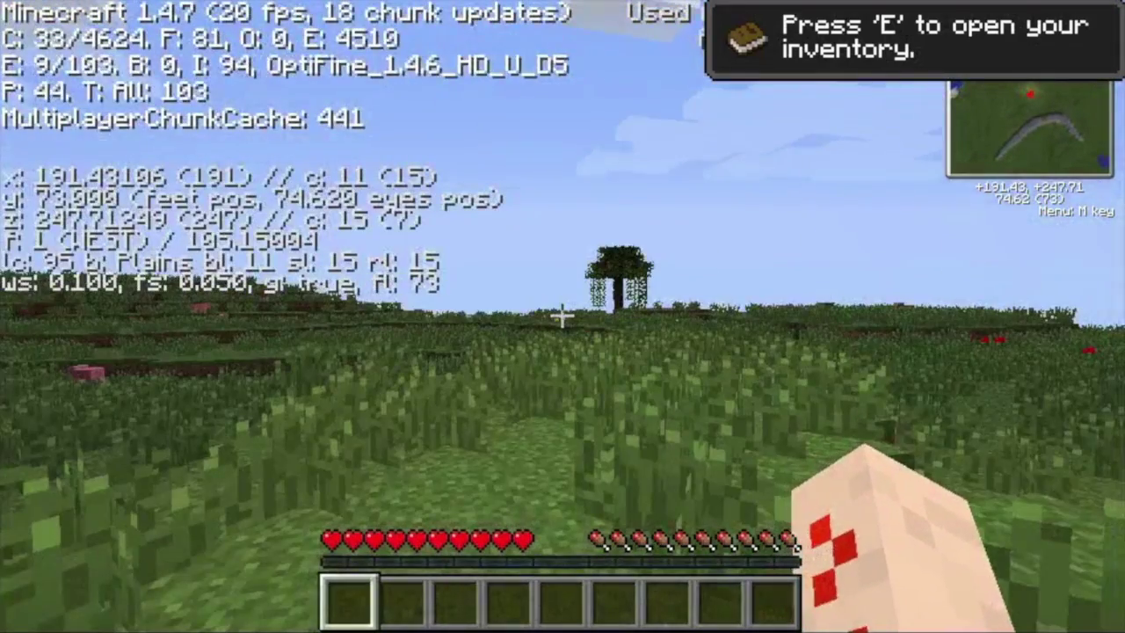
pyautogui.press('Escape')
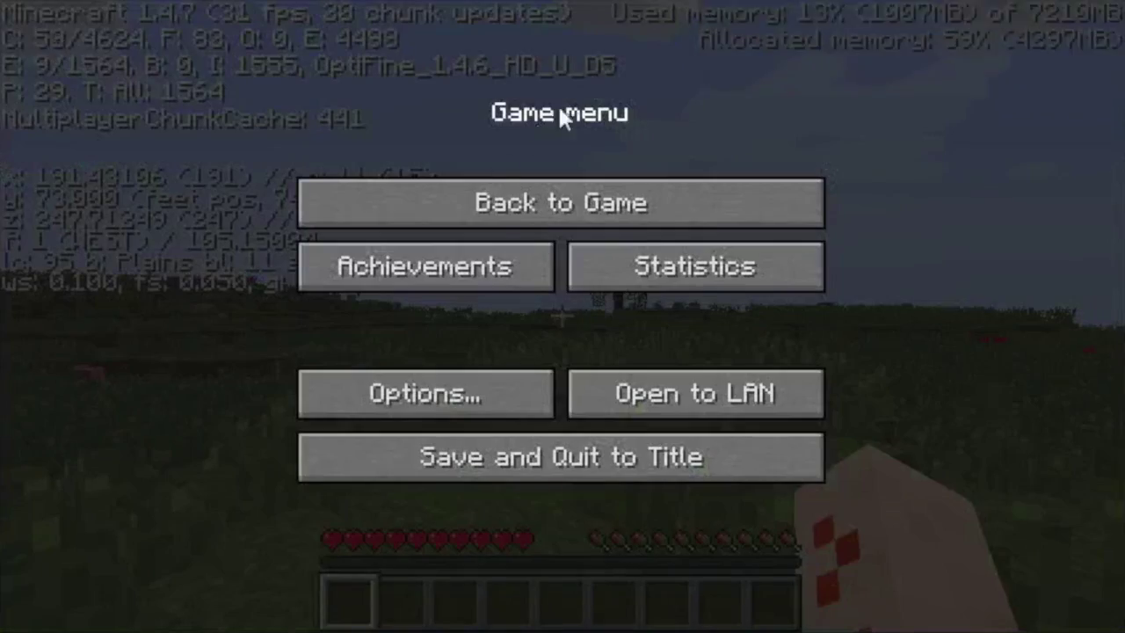
pyautogui.press('Escape')
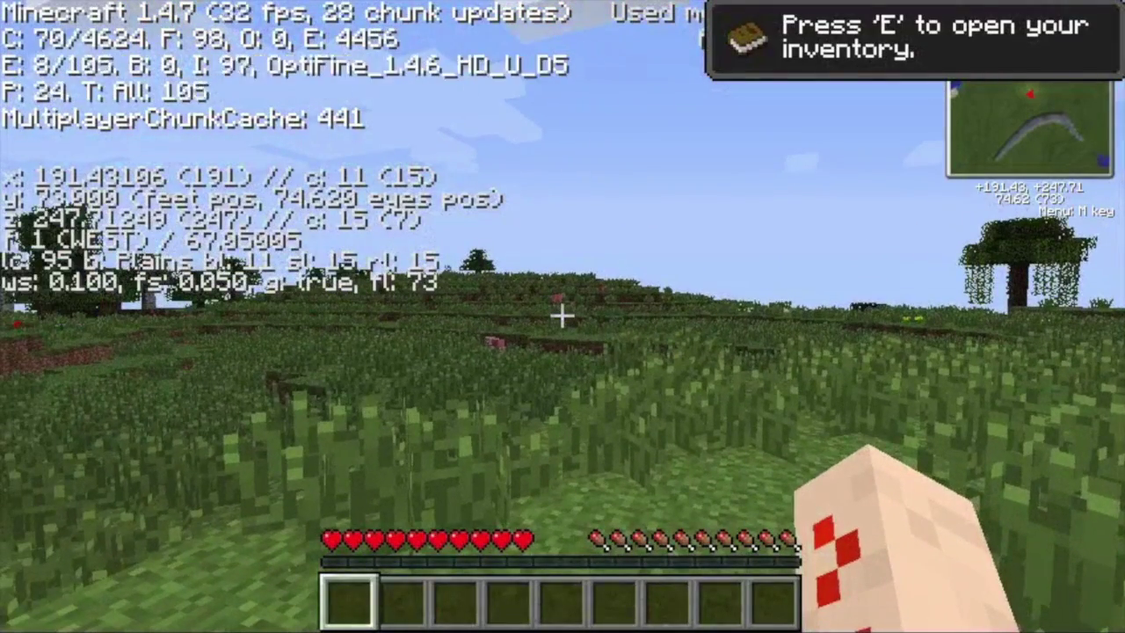
pyautogui.press('e')
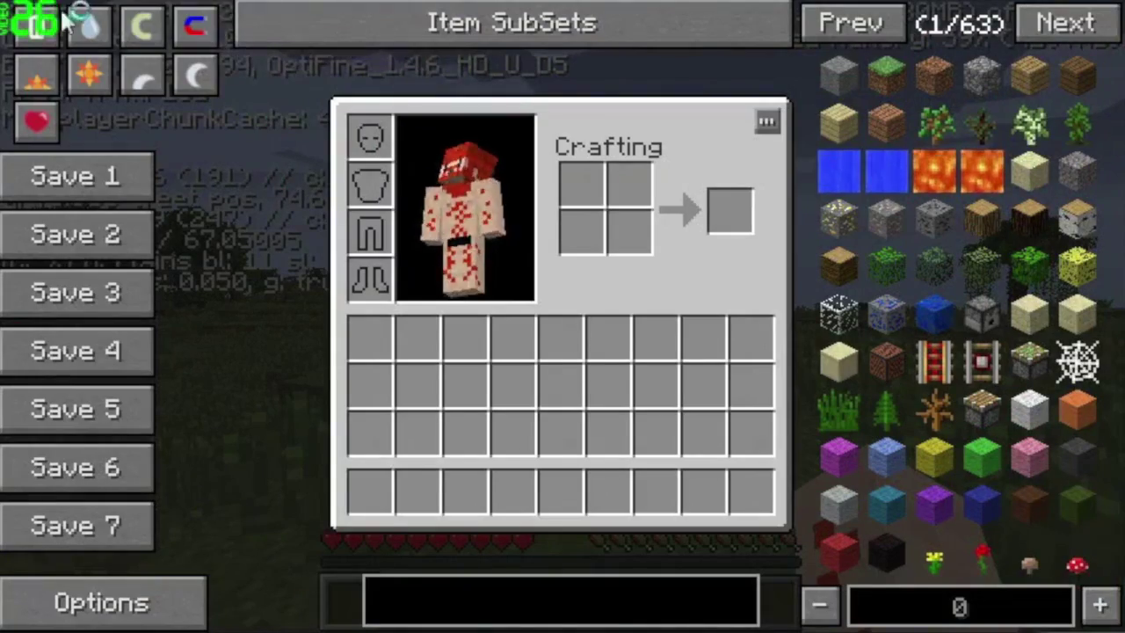
pyautogui.click(88, 75)
pyautogui.press('e')
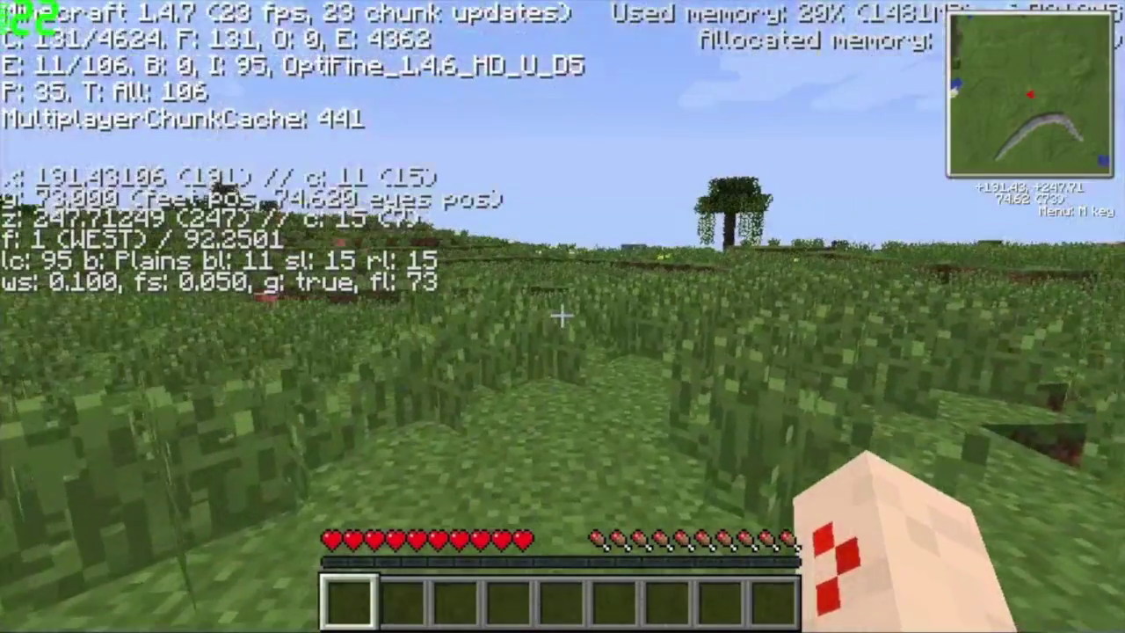
# Walk west across the plains to test performance, and save and quit the world to the title screen.
pyautogui.press('w')
pyautogui.press('w')
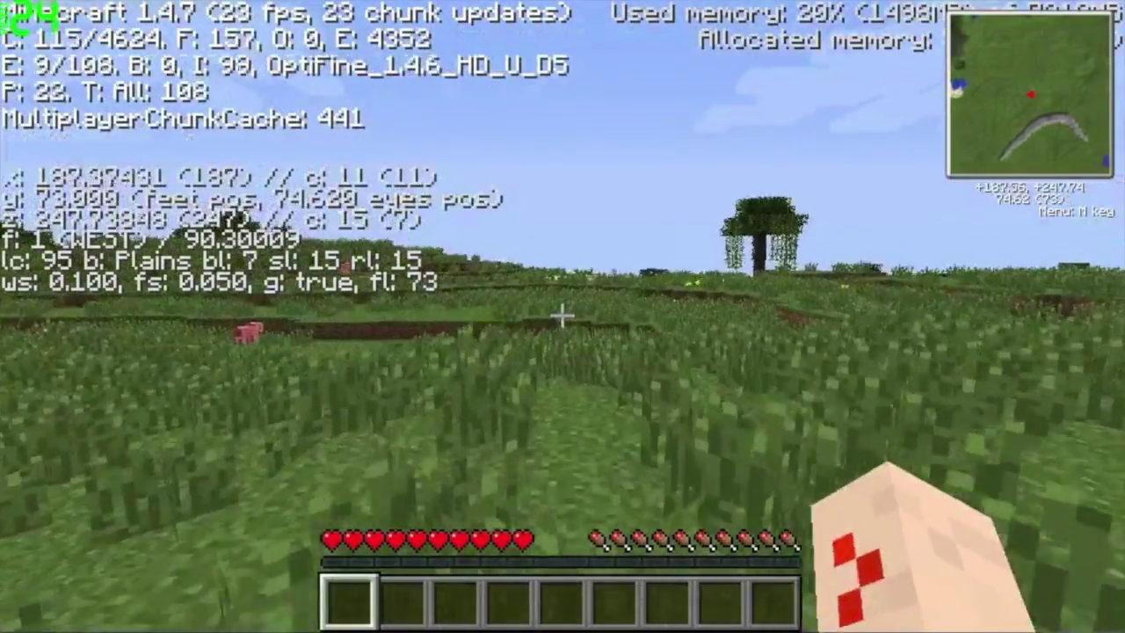
pyautogui.press('w')
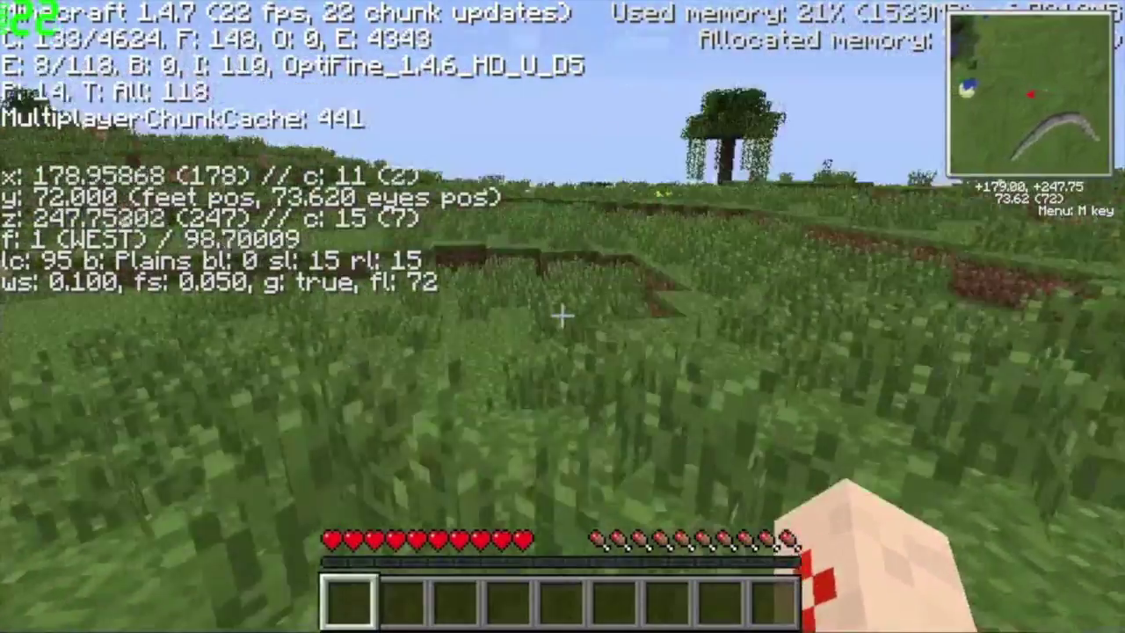
pyautogui.press('w')
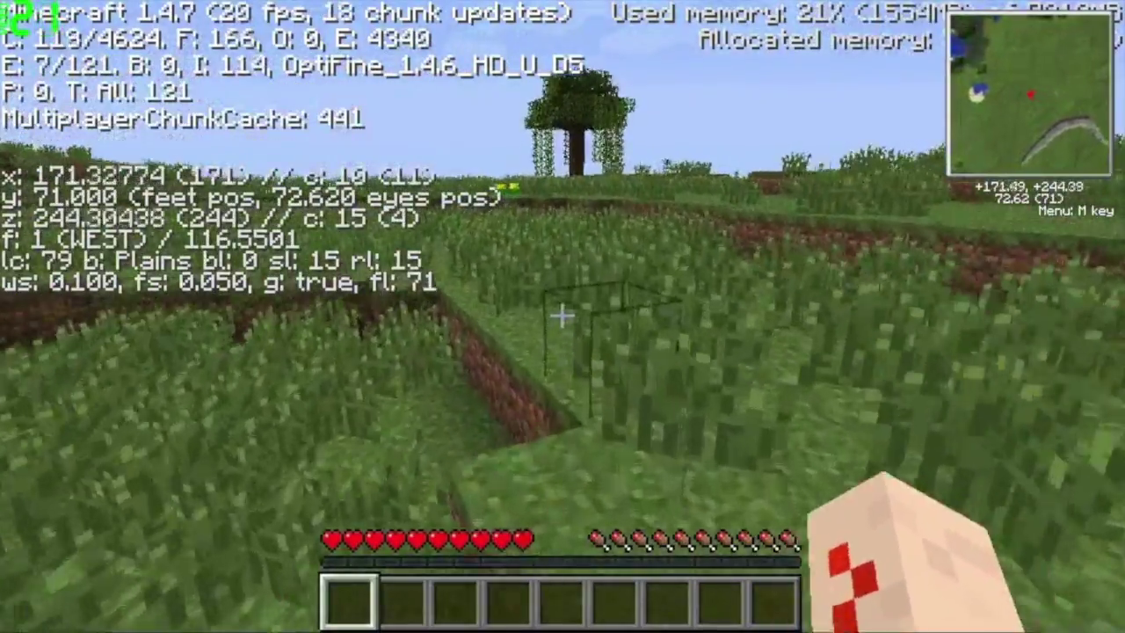
pyautogui.press('w')
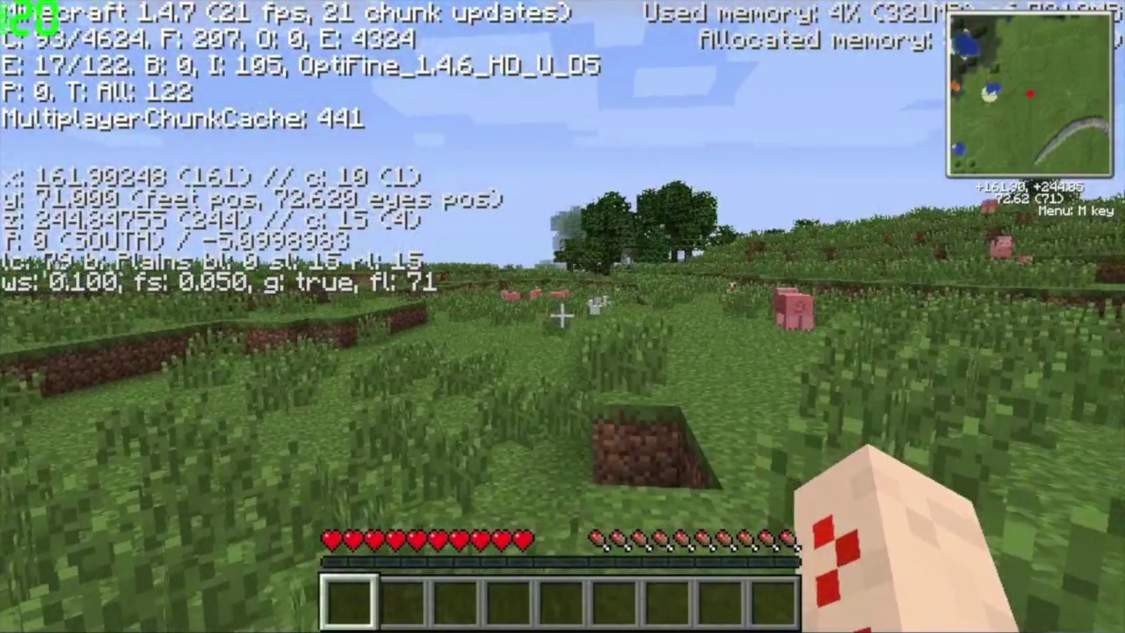
pyautogui.press('Escape')
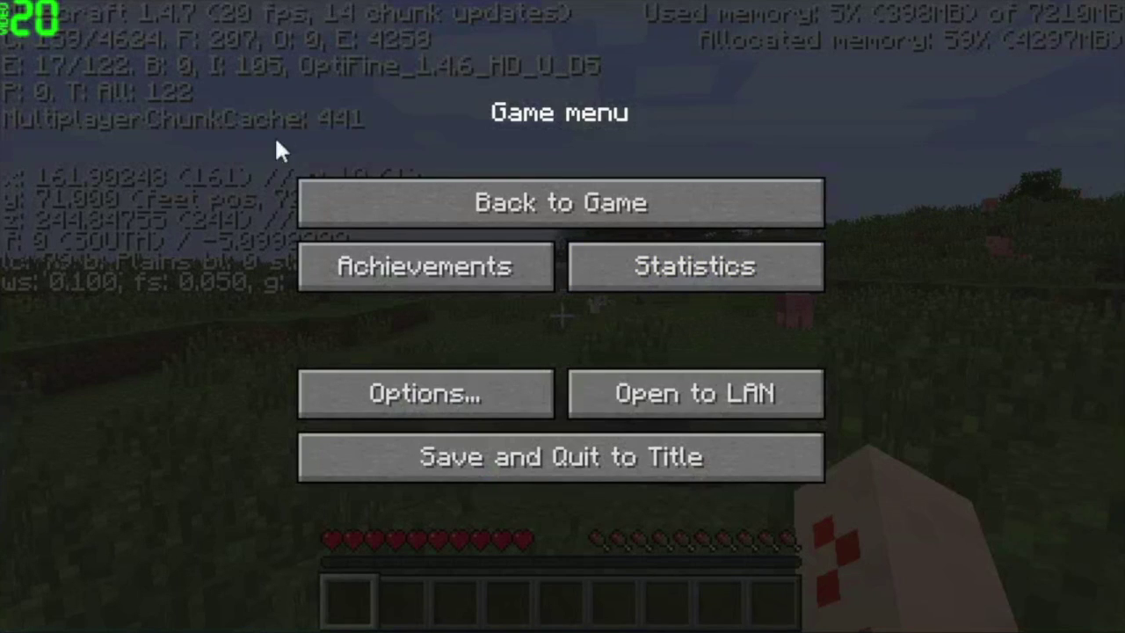
pyautogui.click(683, 466)
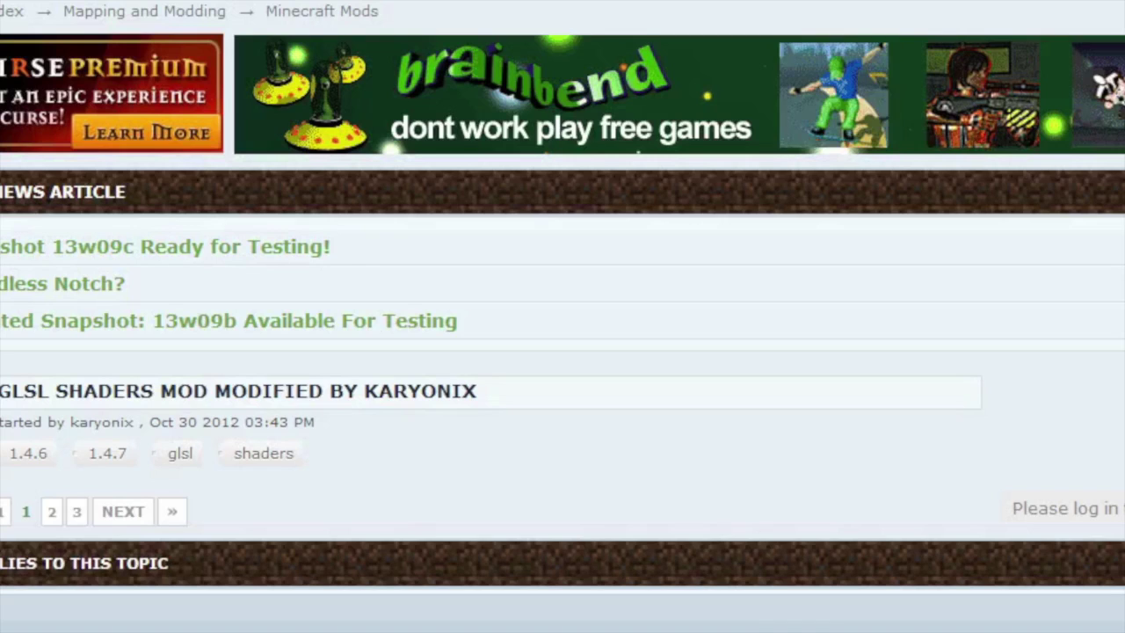
# From the GLSL Shaders Mod forum topic, download ShadersMod-mc1.4.6-ofuD5-1.43.zip for OptiFine HD Ultra D5.
pyautogui.scroll(-6, 527, 338)
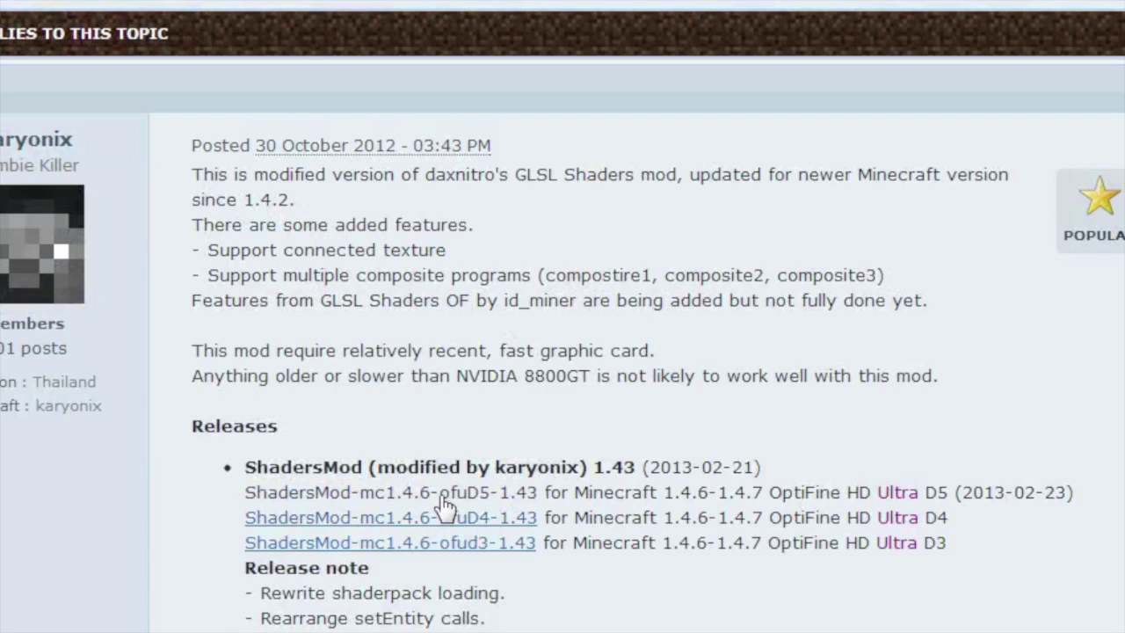
pyautogui.click(442, 494)
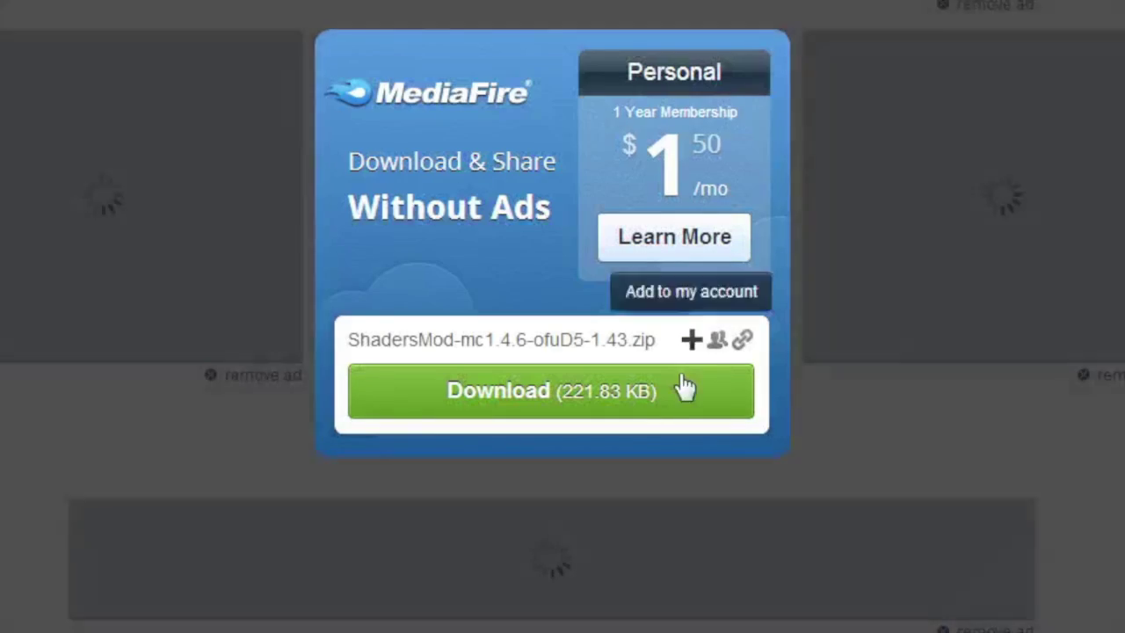
pyautogui.click(684, 388)
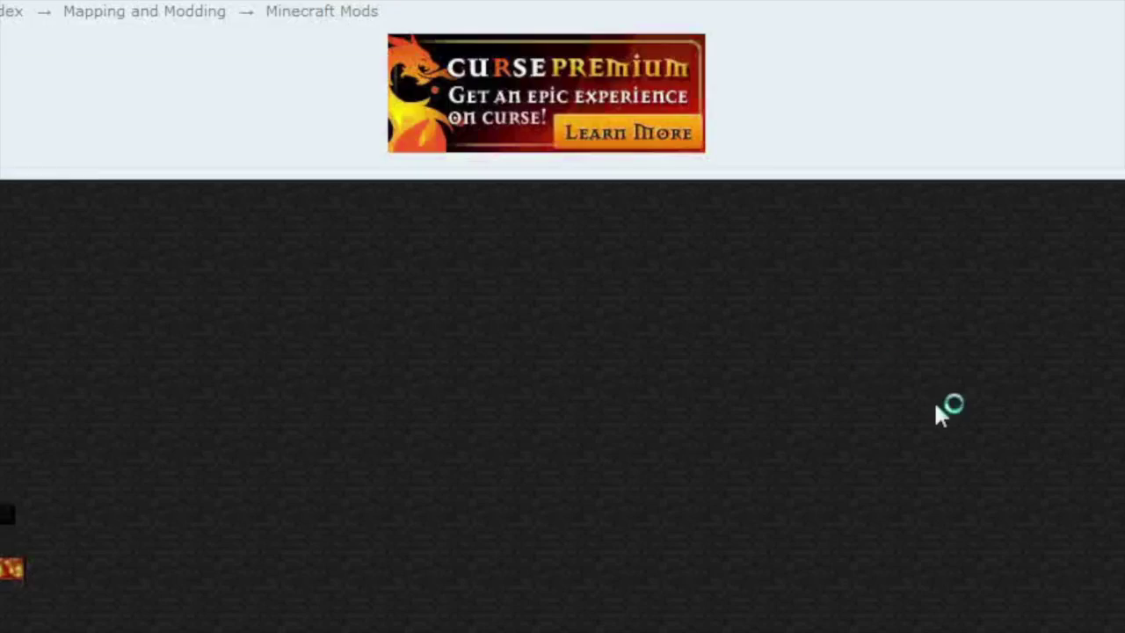
# Following the topic's installation notes, add ShadersMod-mc1.4.6-ofuD5-1.43 below OptiFine in the Tekkit Lite 0.6.0 instance's Minecraft.jar mods.
pyautogui.scroll(-8, 930, 422)
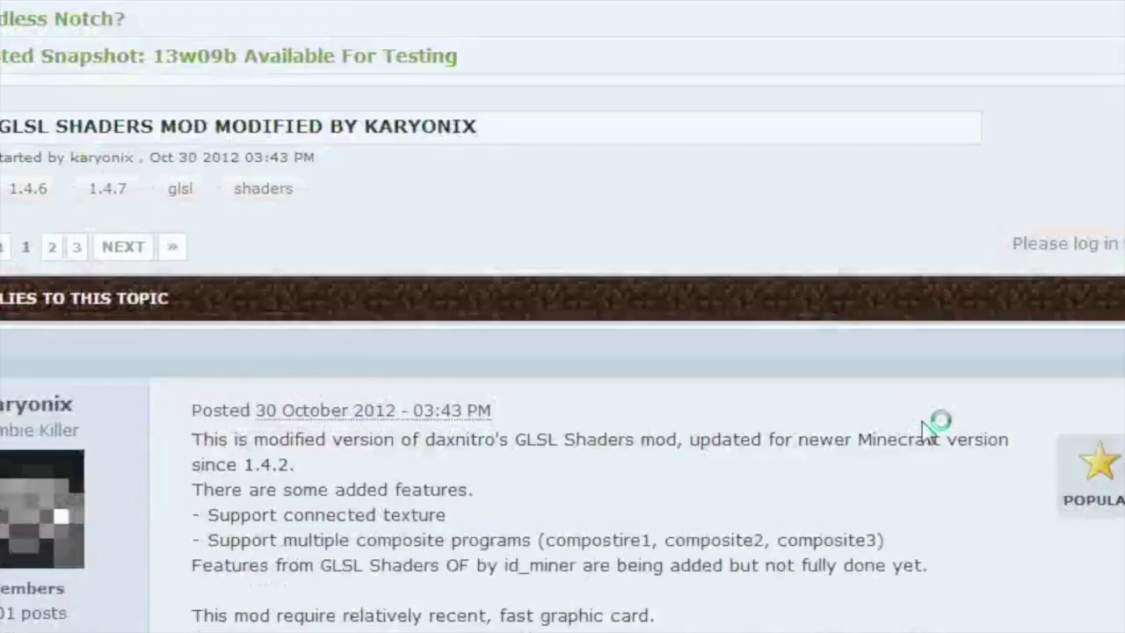
pyautogui.scroll(-5, 923, 428)
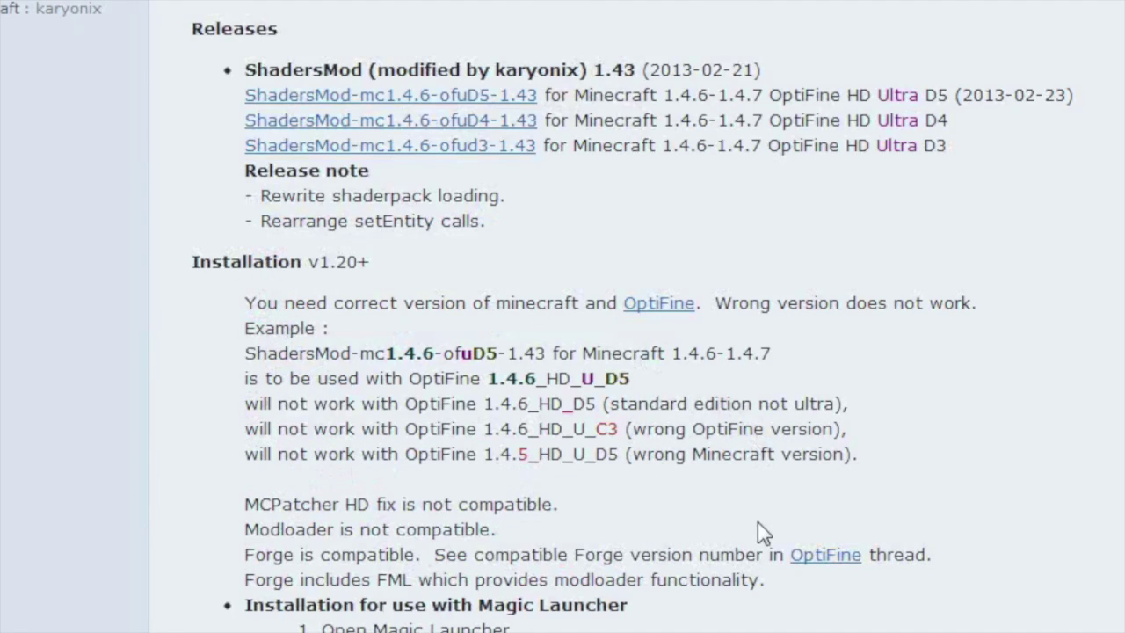
pyautogui.scroll(-5, 758, 522)
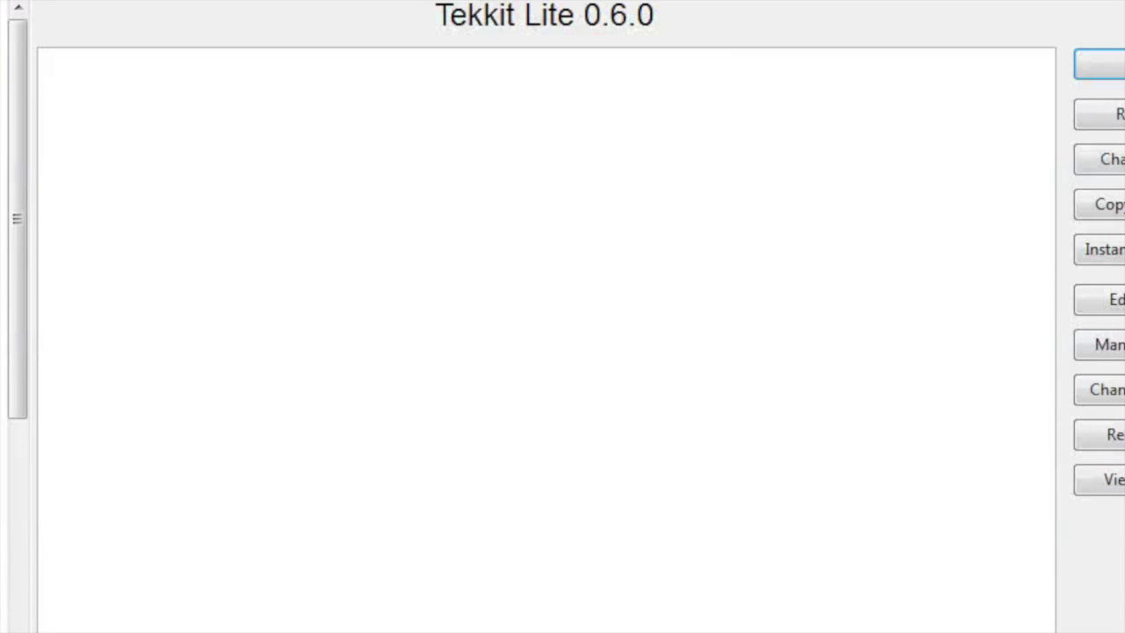
pyautogui.click(1116, 300)
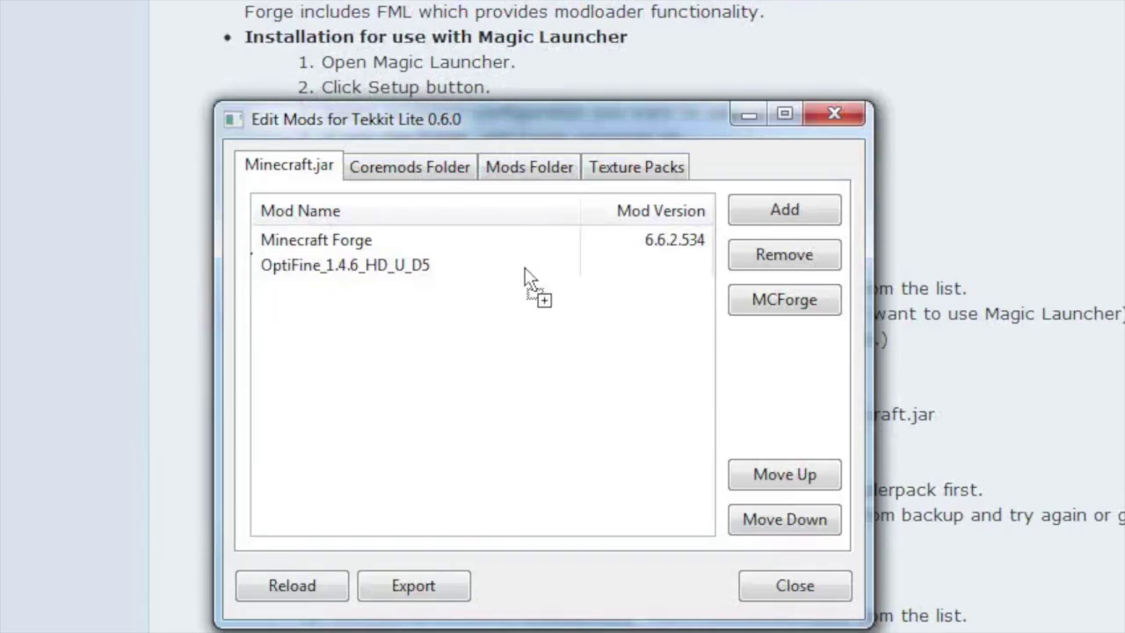
pyautogui.moveTo(533, 284); pyautogui.dragTo(506, 335)
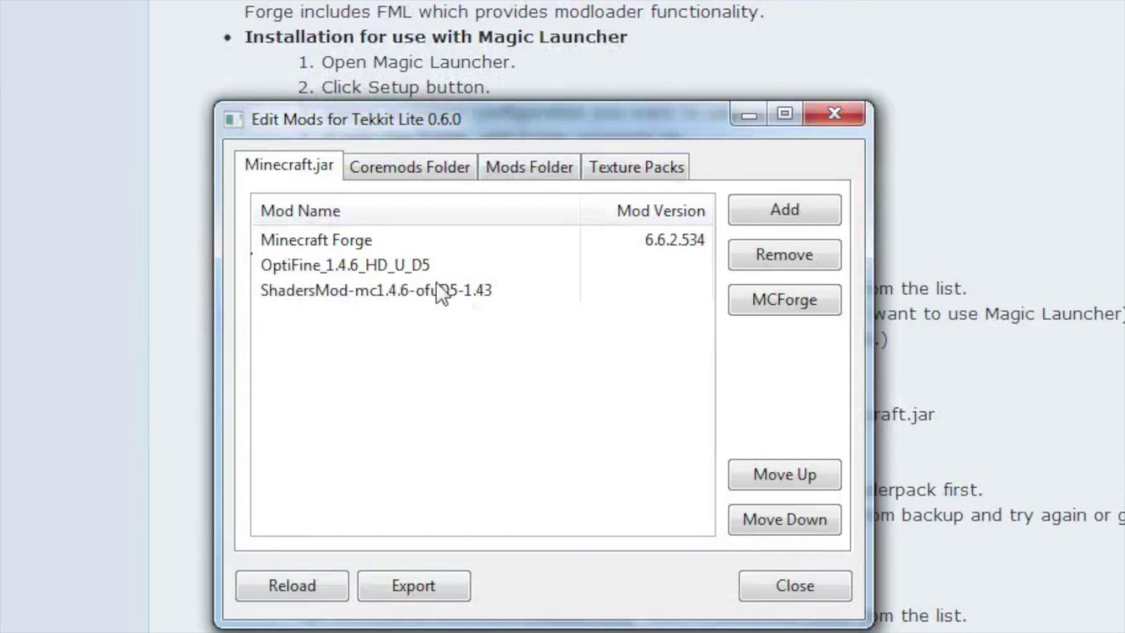
pyautogui.click(447, 294)
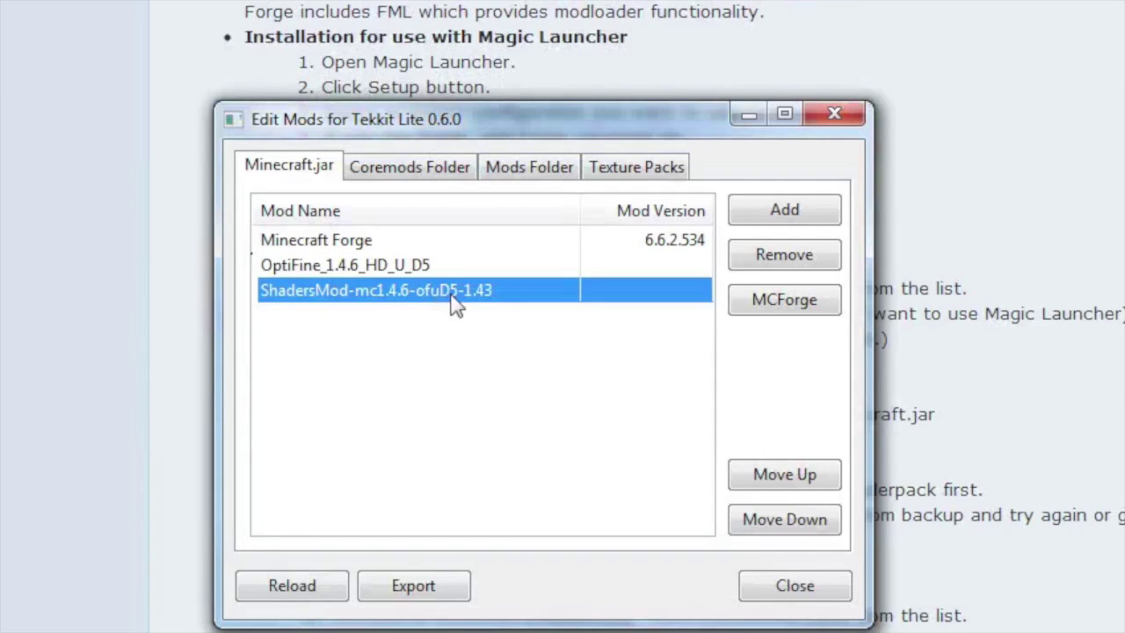
pyautogui.click(394, 273)
pyautogui.click(406, 298)
pyautogui.click(794, 587)
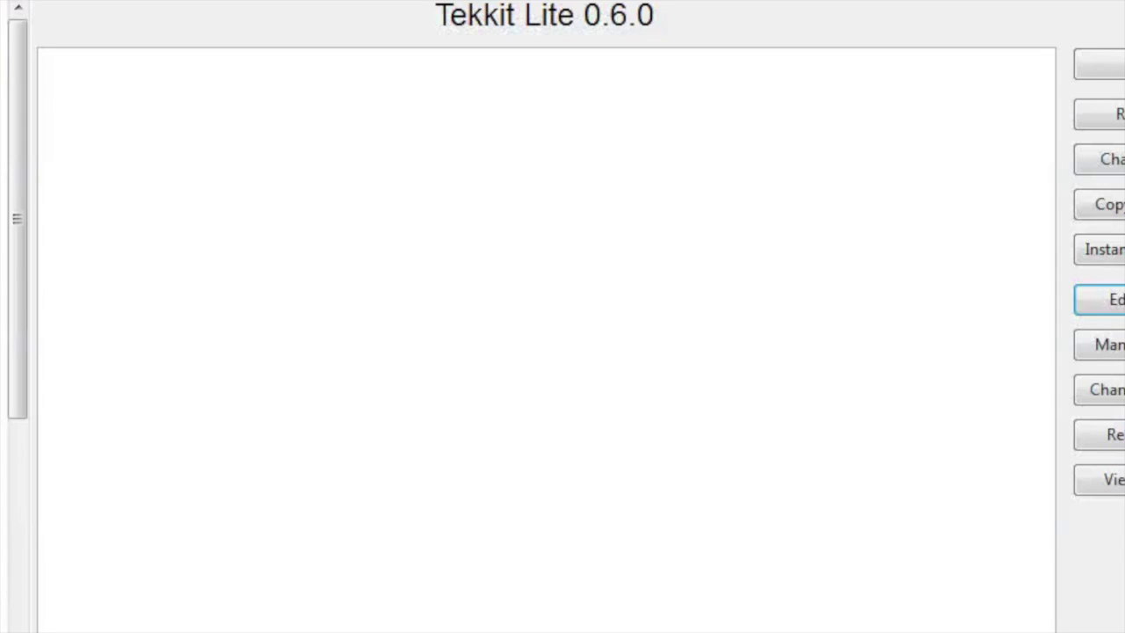
# Rebuild the Tekkit Lite 0.6.0 instance's jar with the shaders mod and launch the game.
pyautogui.click(1102, 434)
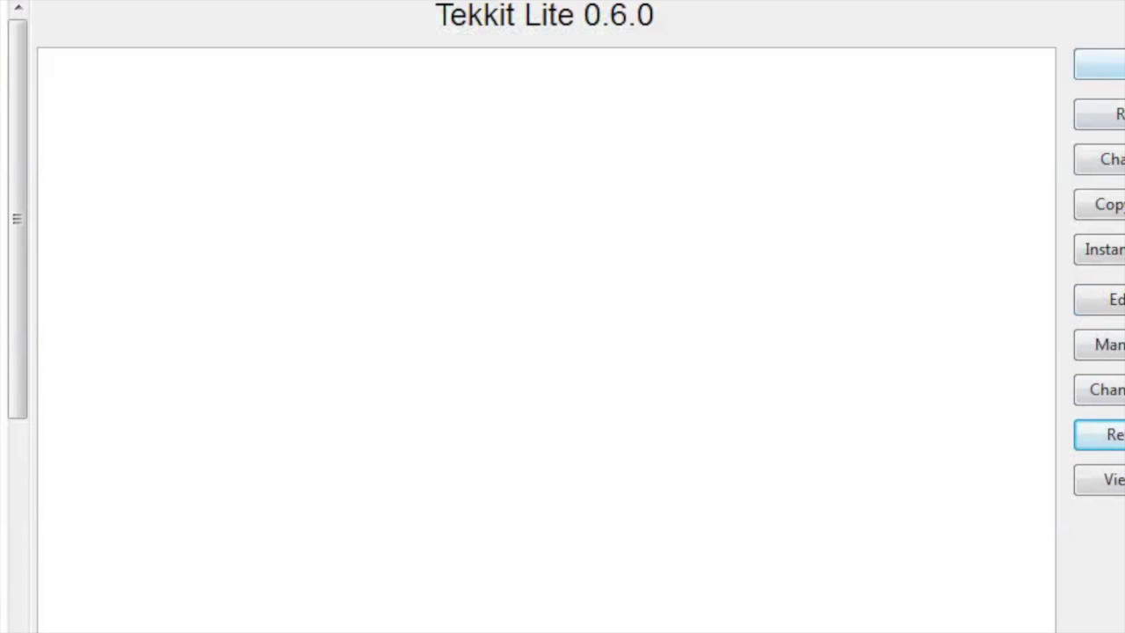
pyautogui.click(1103, 63)
pyautogui.click(583, 439)
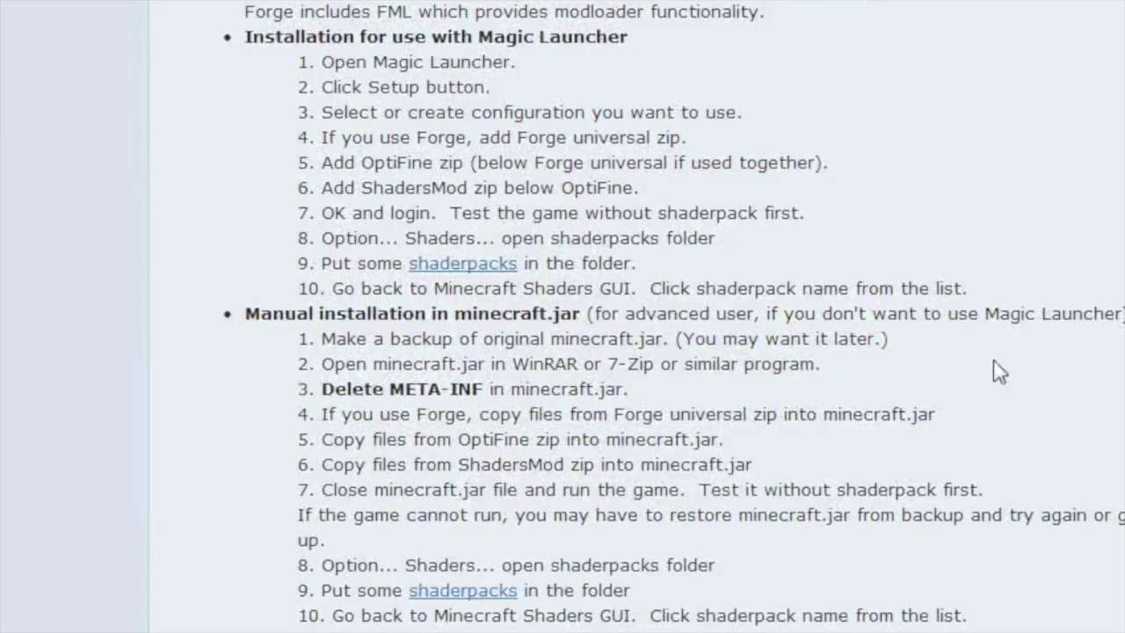
# From the Shaderpacks section of the forum post, open the topic for Sonic Ether's Unbelievable Shaders v10 RC7.
pyautogui.scroll(-5, 501, 345)
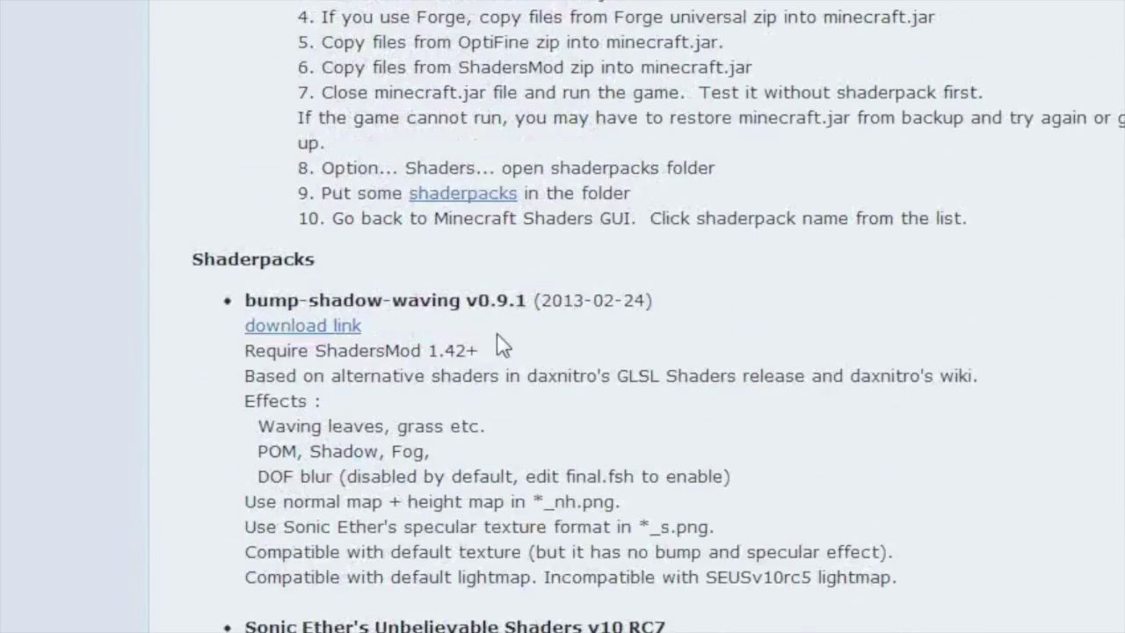
pyautogui.scroll(-5, 449, 345)
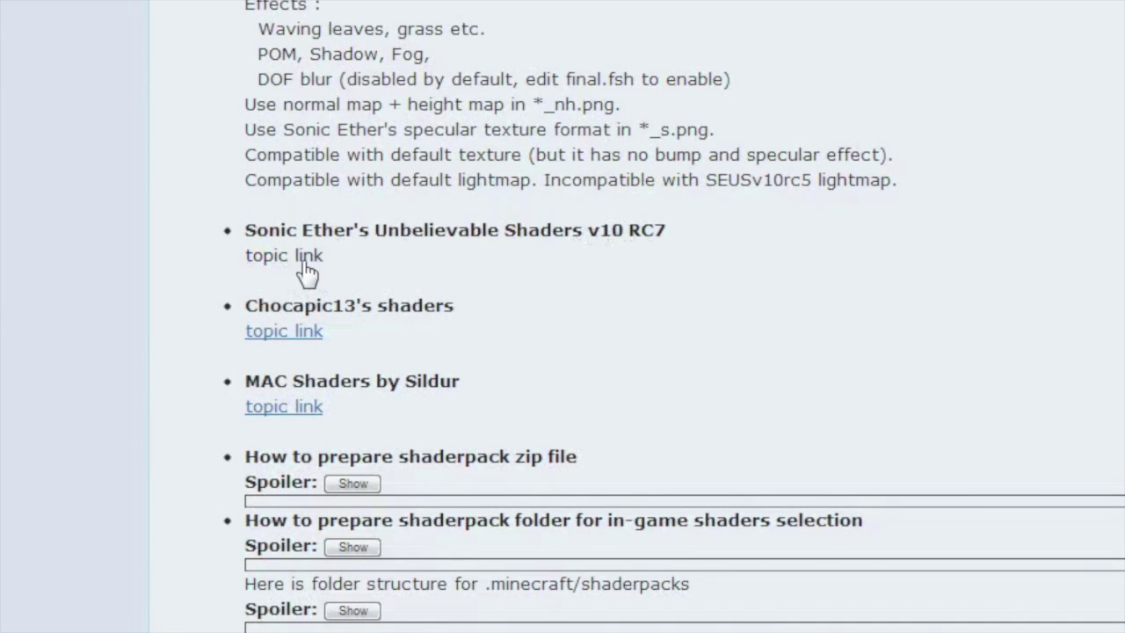
pyautogui.click(306, 258)
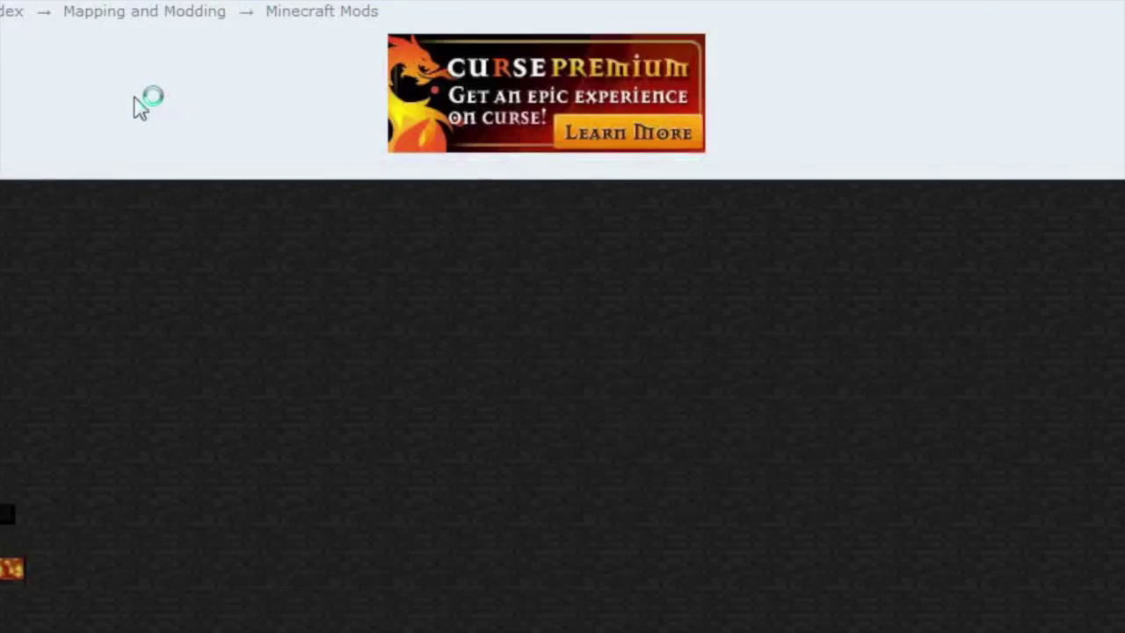
# Open the SEUS v10 RC7 Ultra shaderpack download in the topic's Downloads section.
pyautogui.scroll(-10, 572, 393)
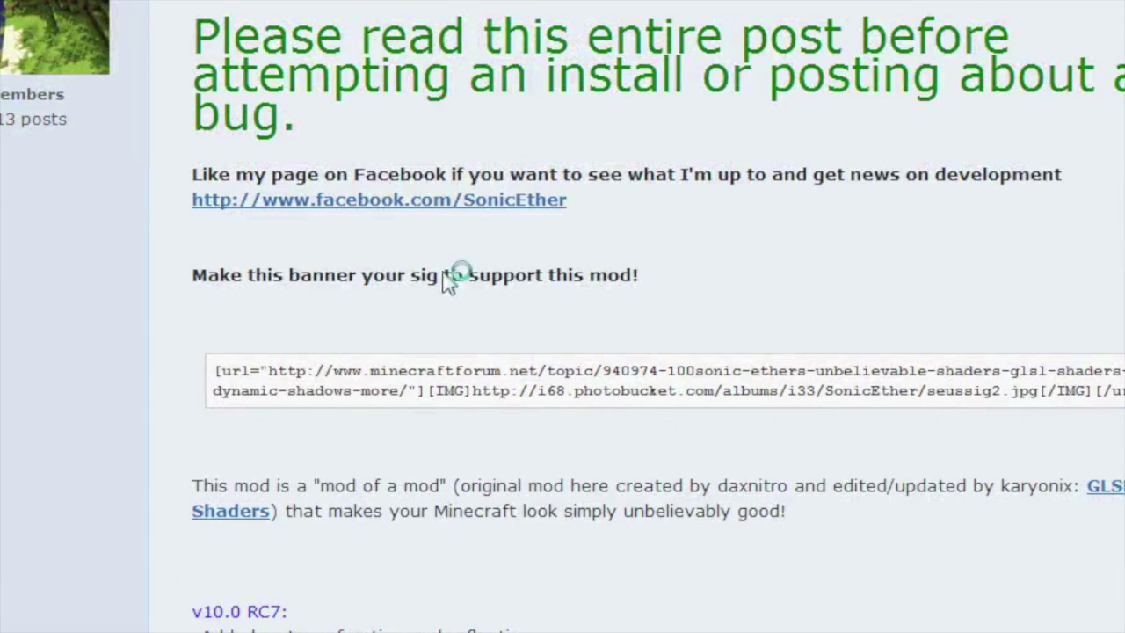
pyautogui.scroll(-10, 606, 264)
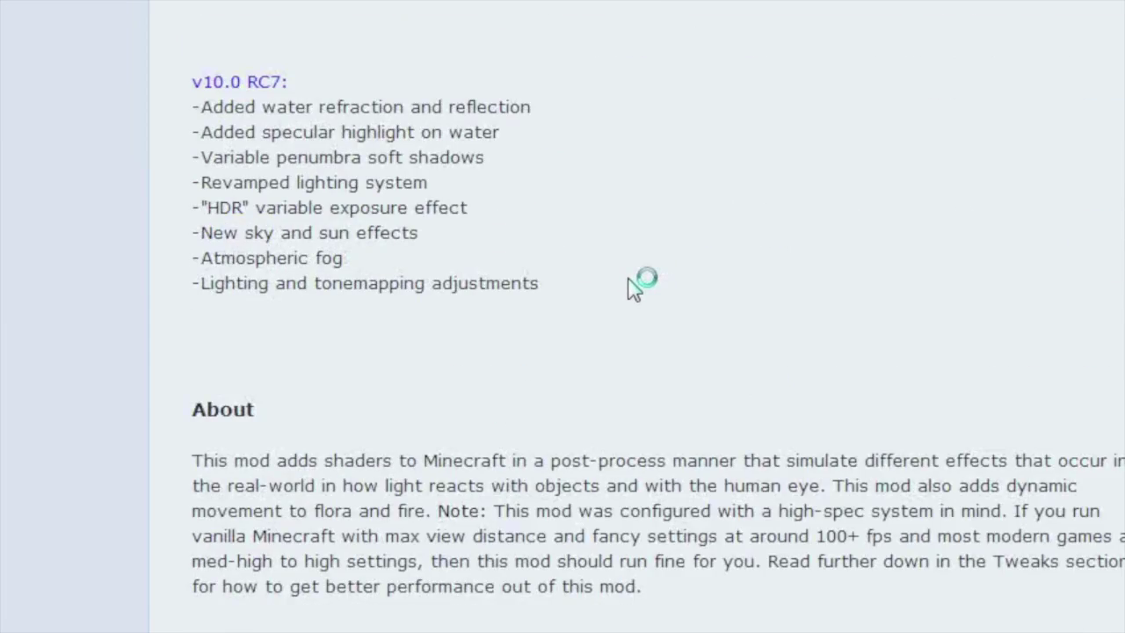
pyautogui.scroll(-5, 630, 276)
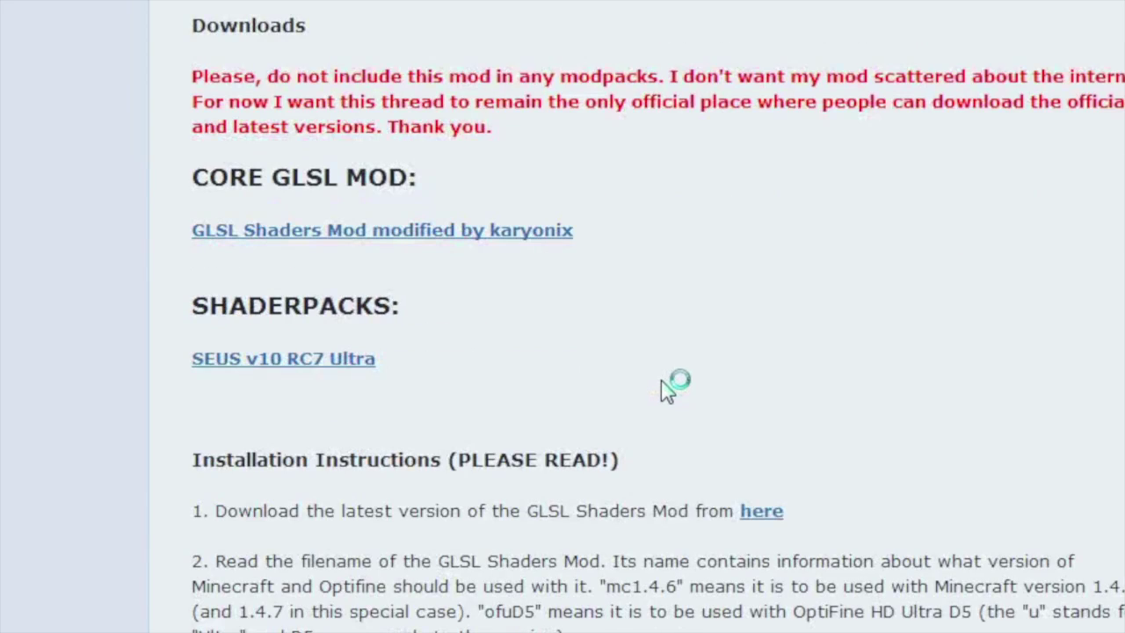
pyautogui.click(215, 368)
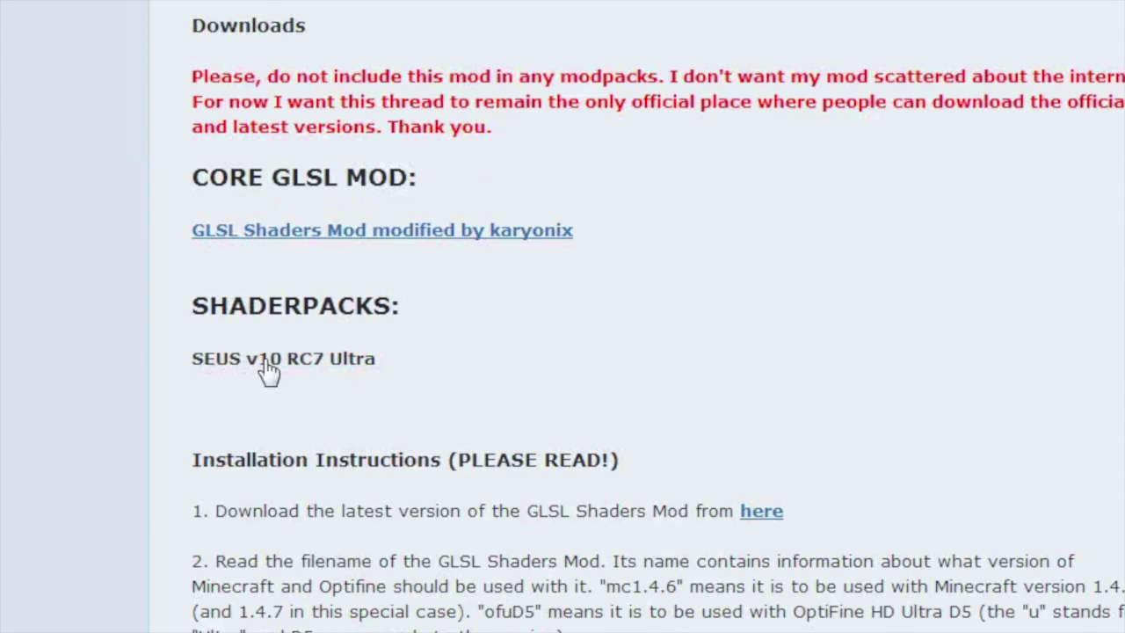
# Download SEUS v10 RC7 Ultra.zip from its MediaFire page.
pyautogui.click(344, 372)
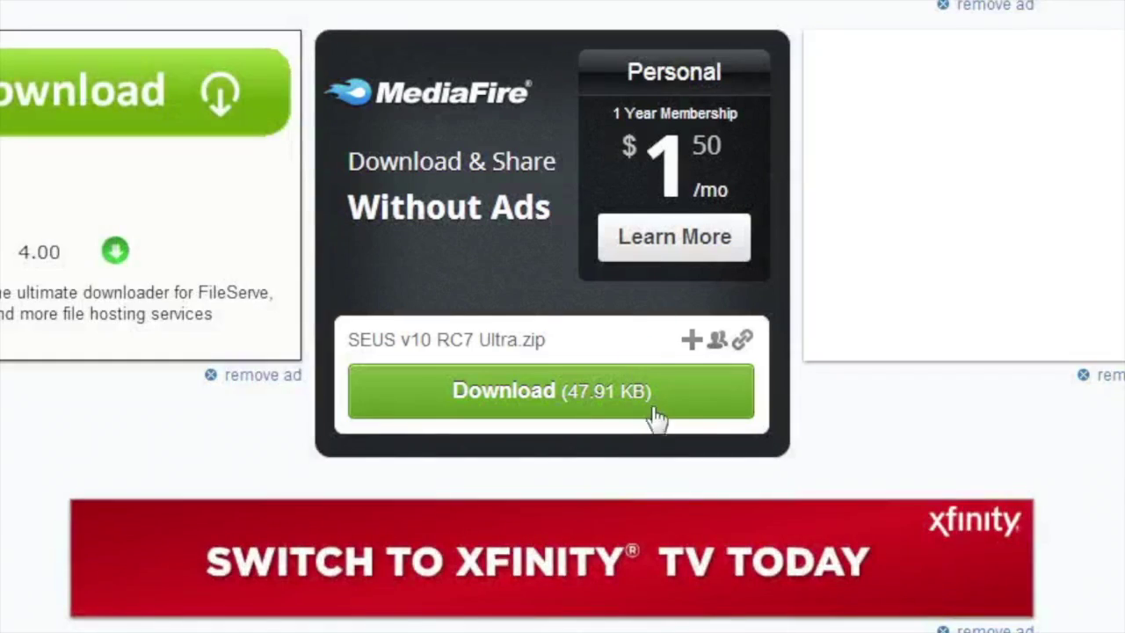
pyautogui.click(659, 412)
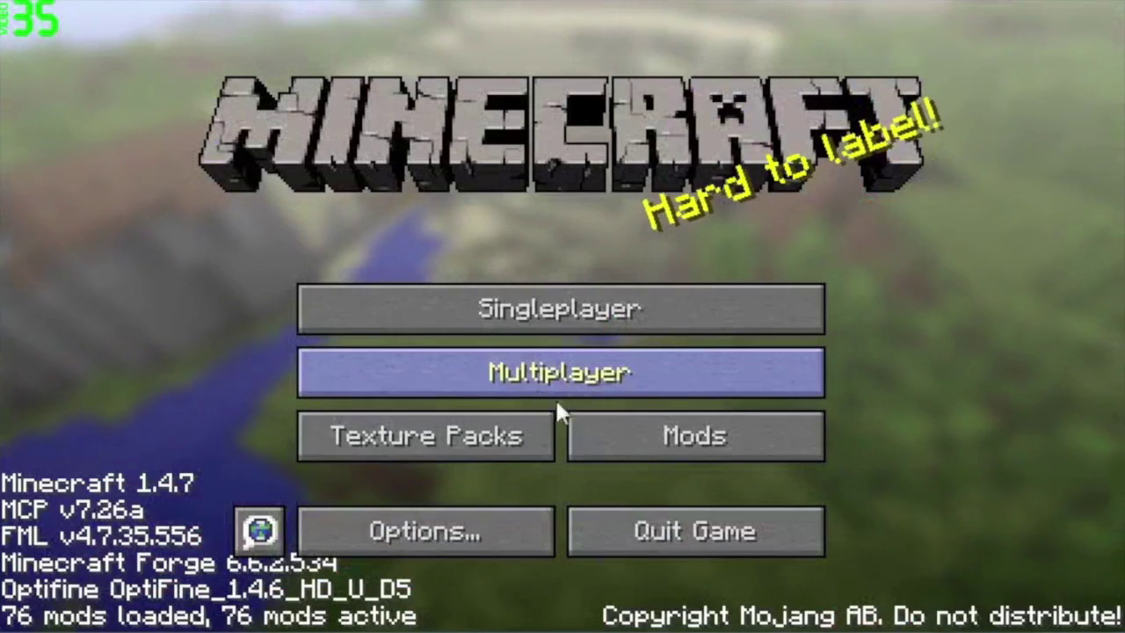
# Open the shaderpacks folder from Minecraft's shader options and copy SEUS v10 RC7 Ultra.zip into it from Downloads.
pyautogui.click(468, 516)
pyautogui.click(383, 409)
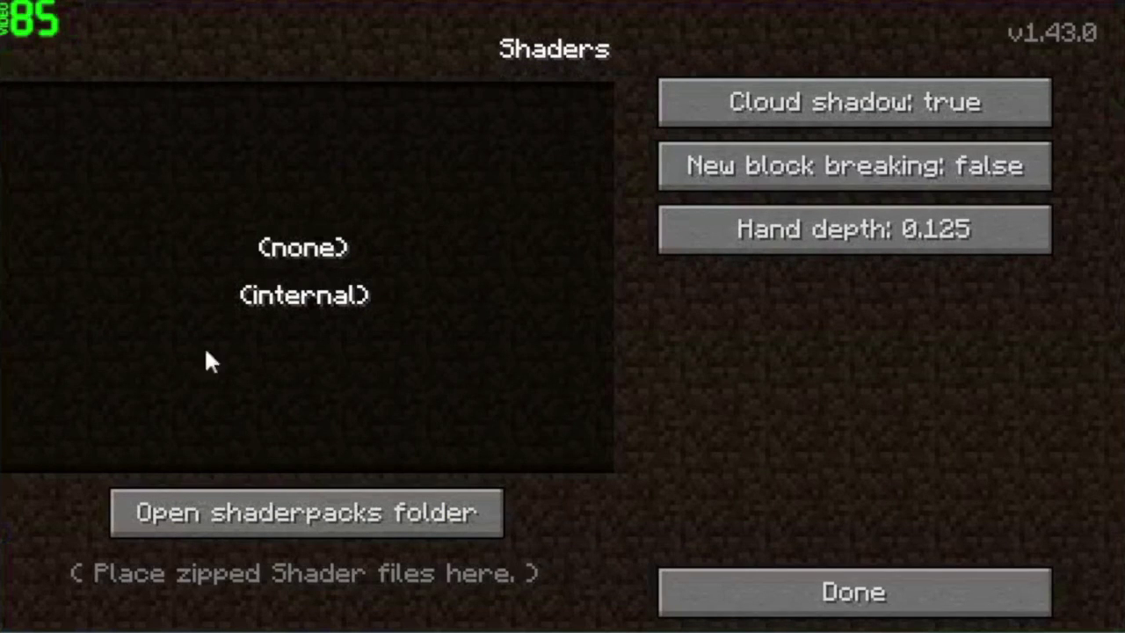
pyautogui.click(384, 512)
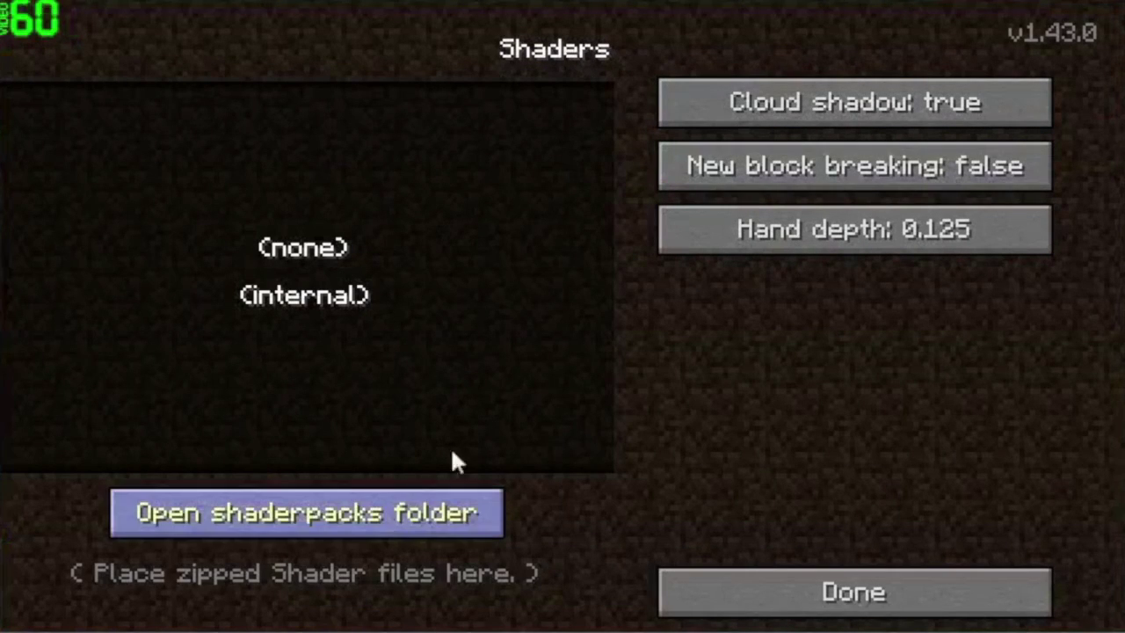
pyautogui.click(2, 216)
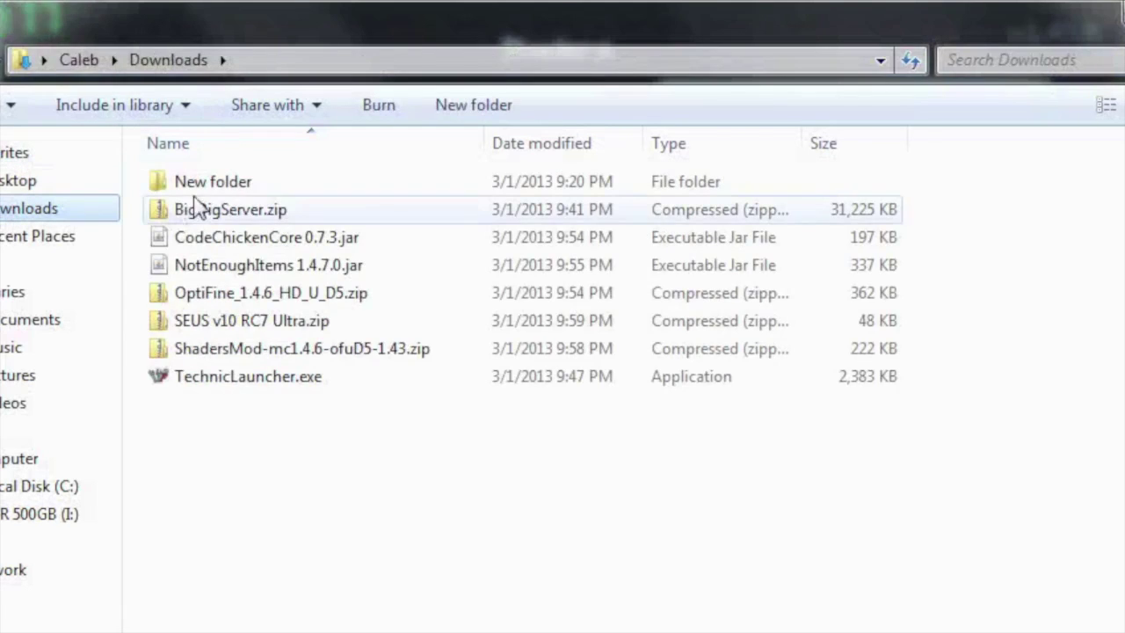
pyautogui.click(235, 323)
pyautogui.click(0, 60)
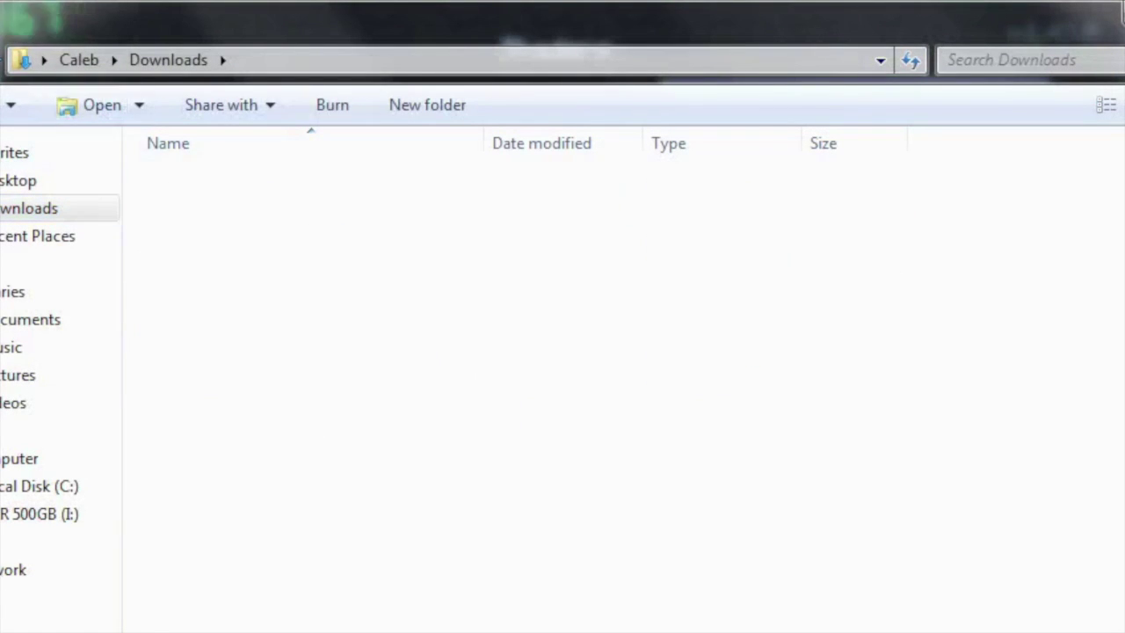
pyautogui.hotkey('ctrl', 'v')
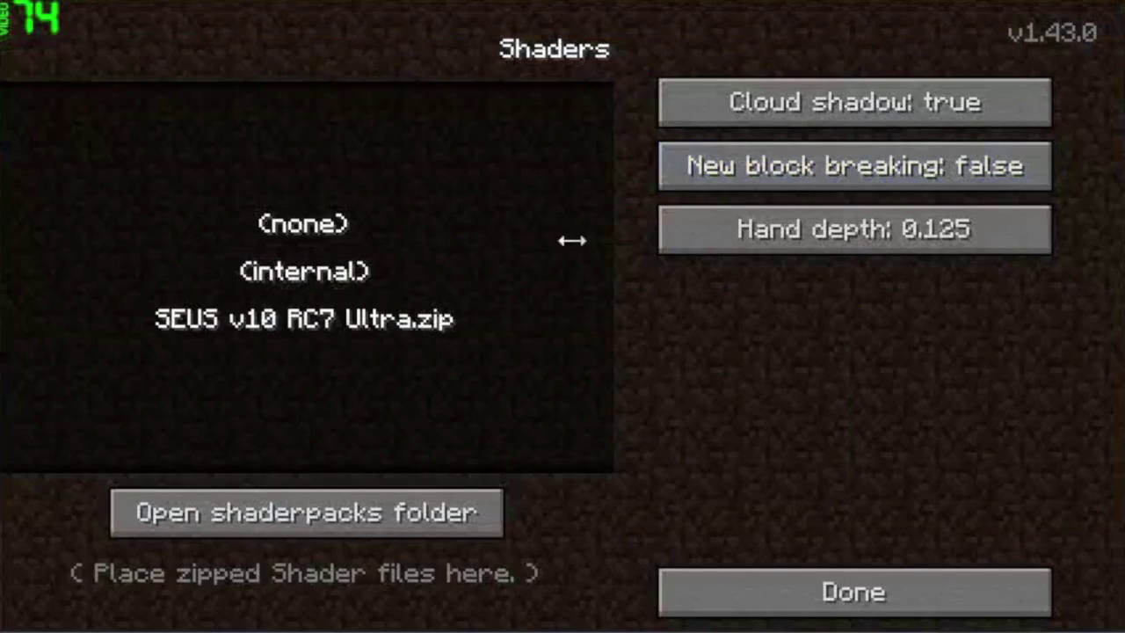
# Leave the shader options, load the singleplayer world and walk forward across the grass.
pyautogui.click(838, 606)
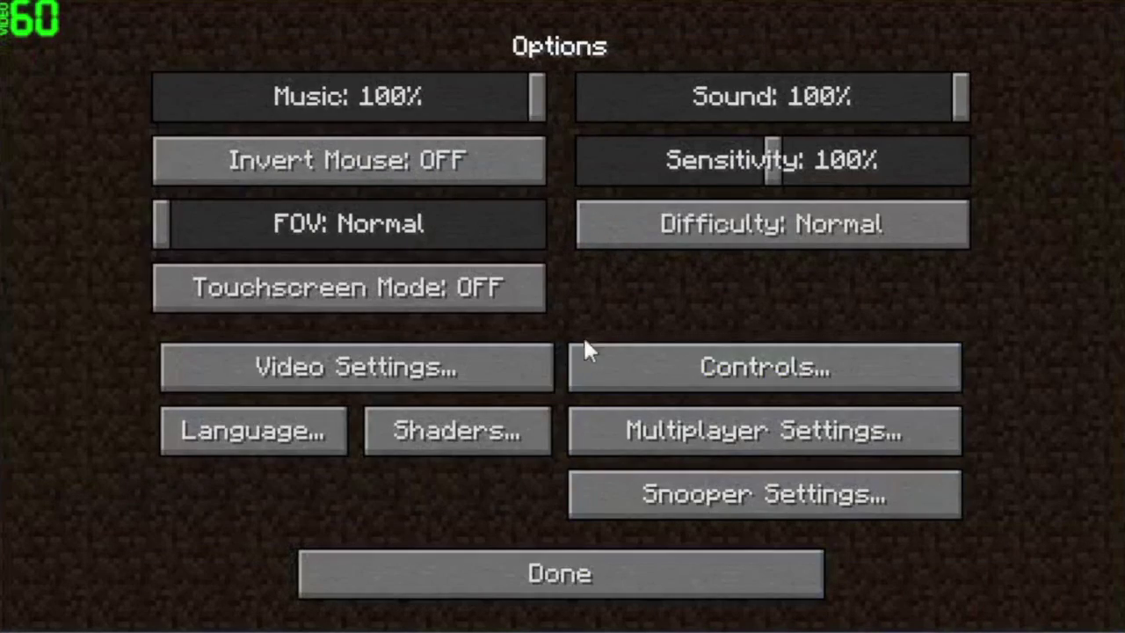
pyautogui.click(480, 588)
pyautogui.click(522, 332)
pyautogui.click(580, 274)
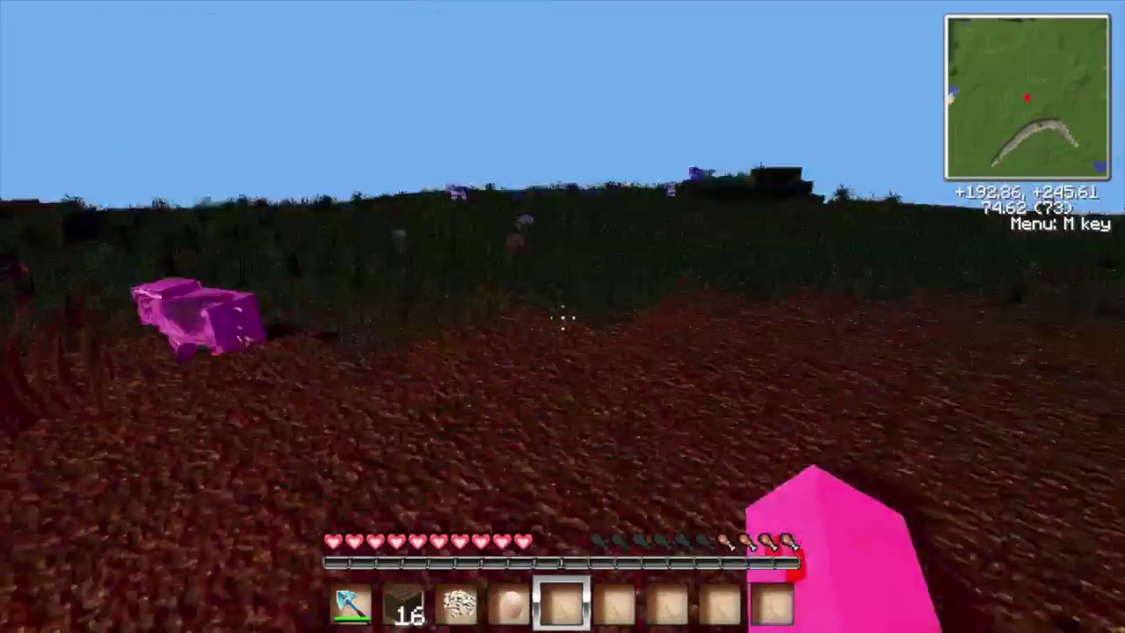
pyautogui.press('w')
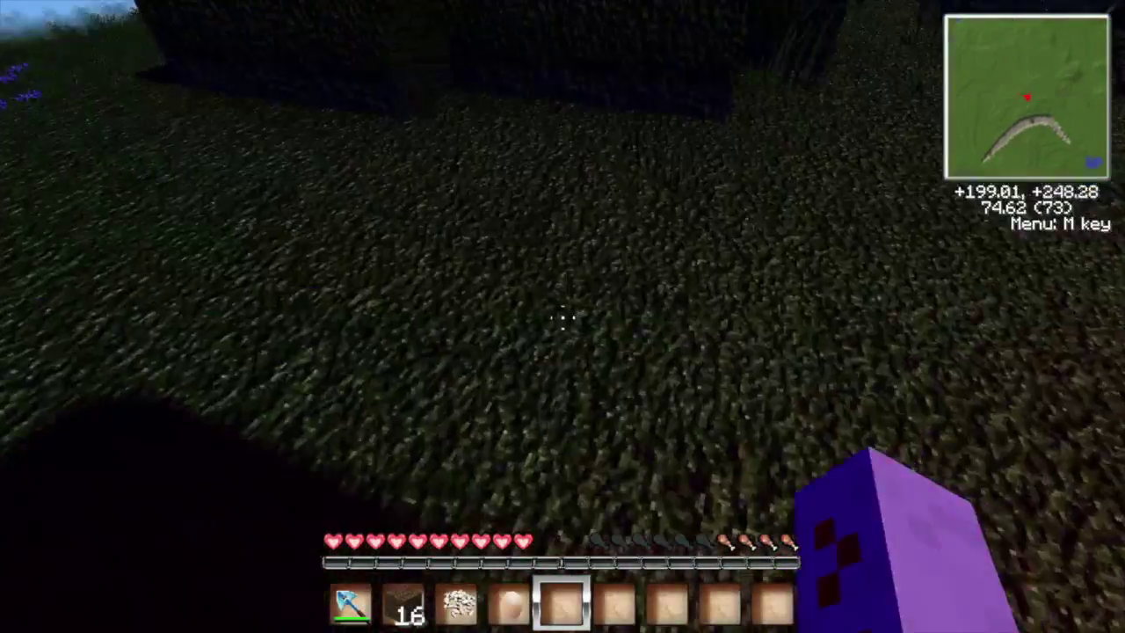
# Switch the texture pack to Default and walk through the grassland.
pyautogui.press('Escape')
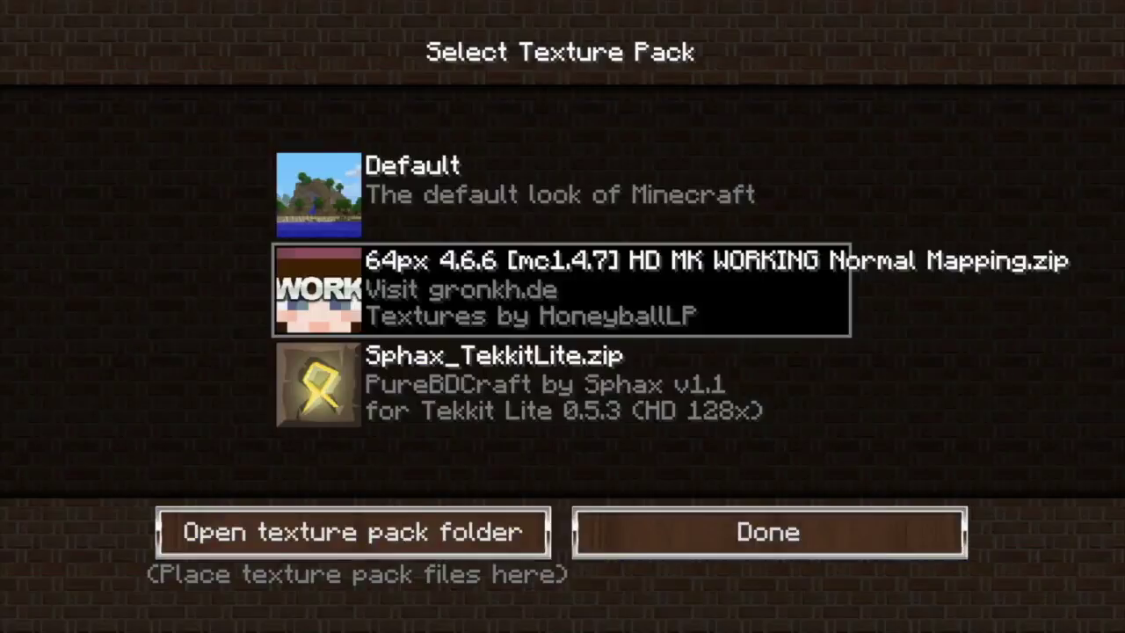
pyautogui.click(413, 193)
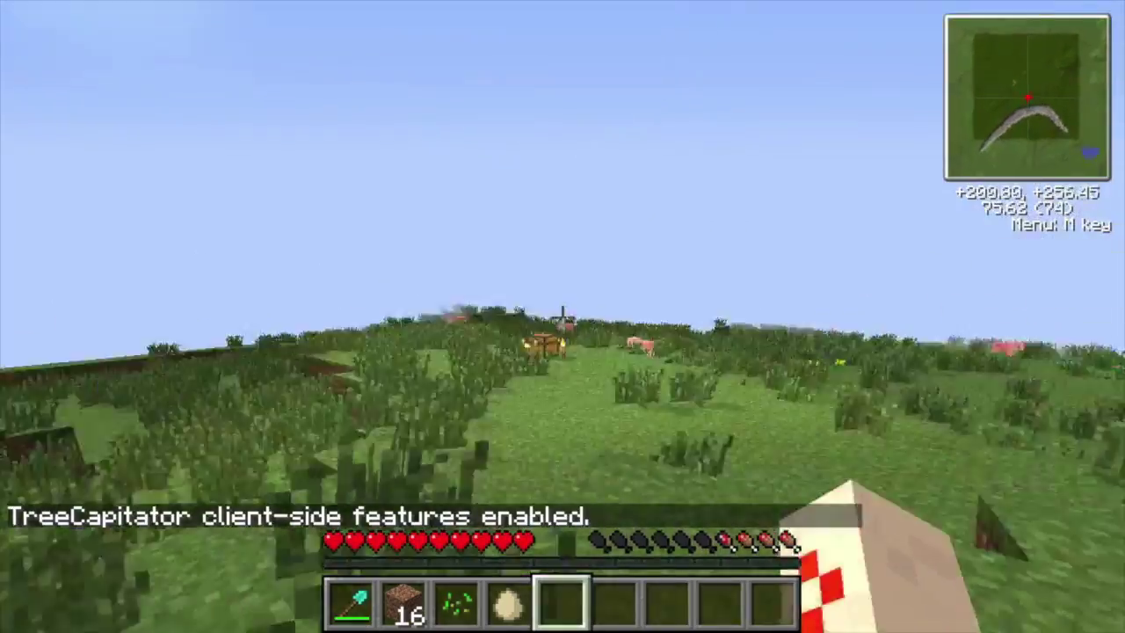
pyautogui.press('w')
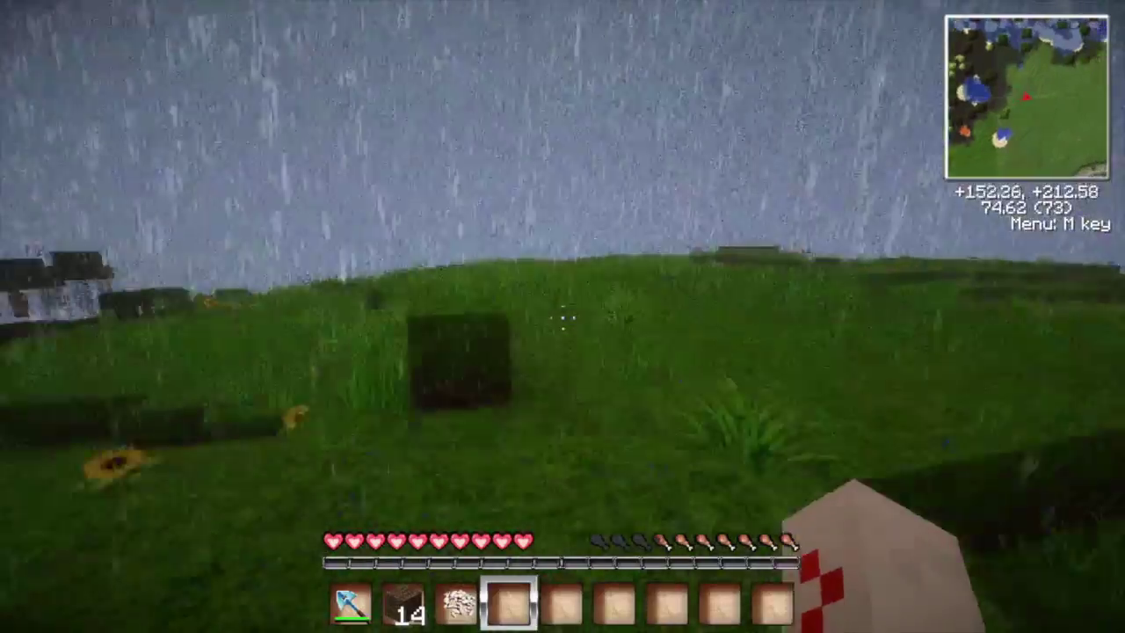
# Walk through the rainy grassland down to the pond to examine how the shaders render rain and water.
pyautogui.press('w')
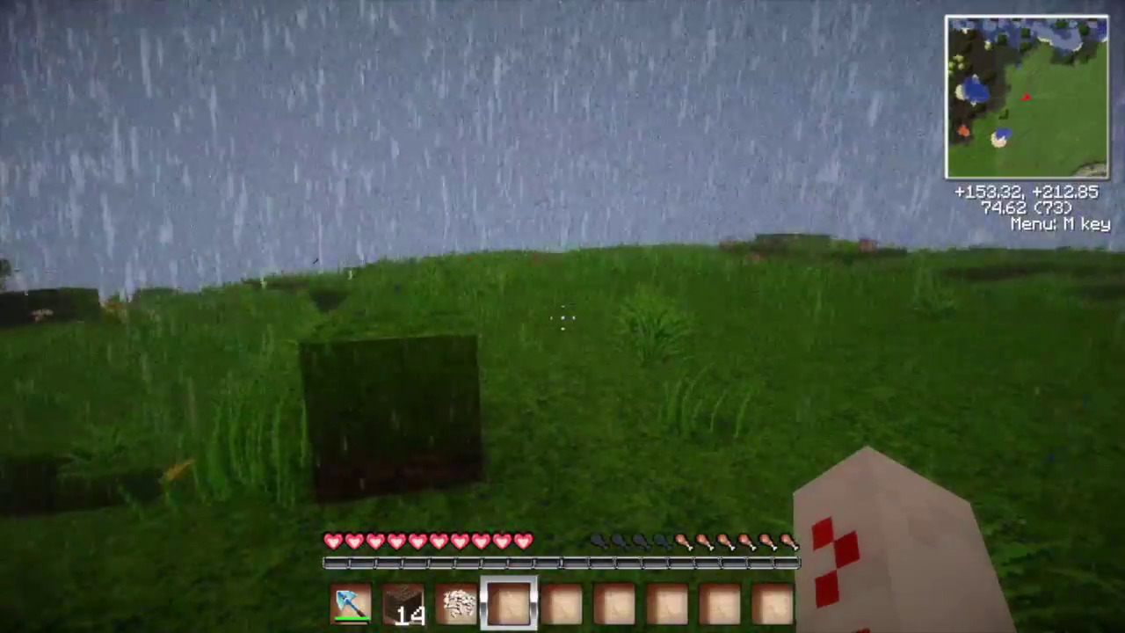
pyautogui.press('w')
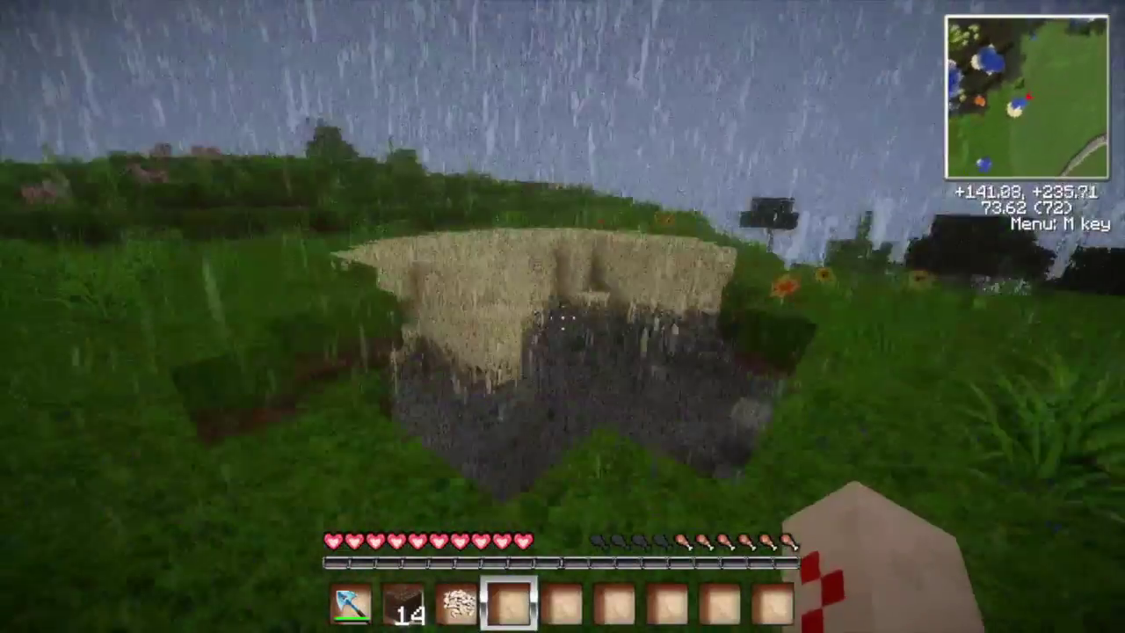
pyautogui.press('w')
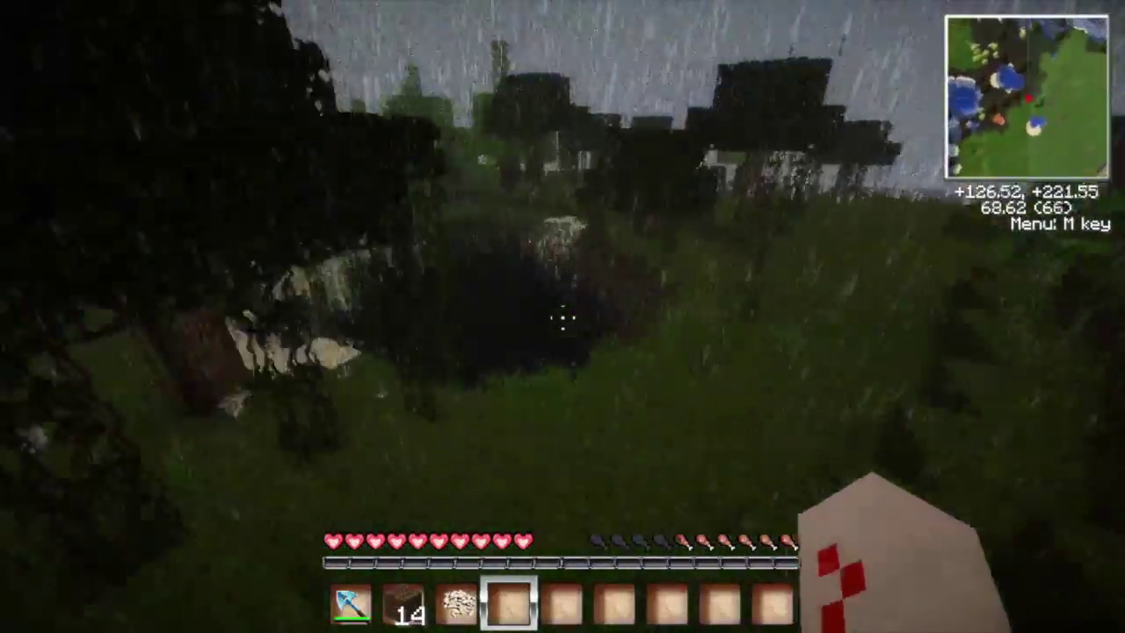
pyautogui.press('w')
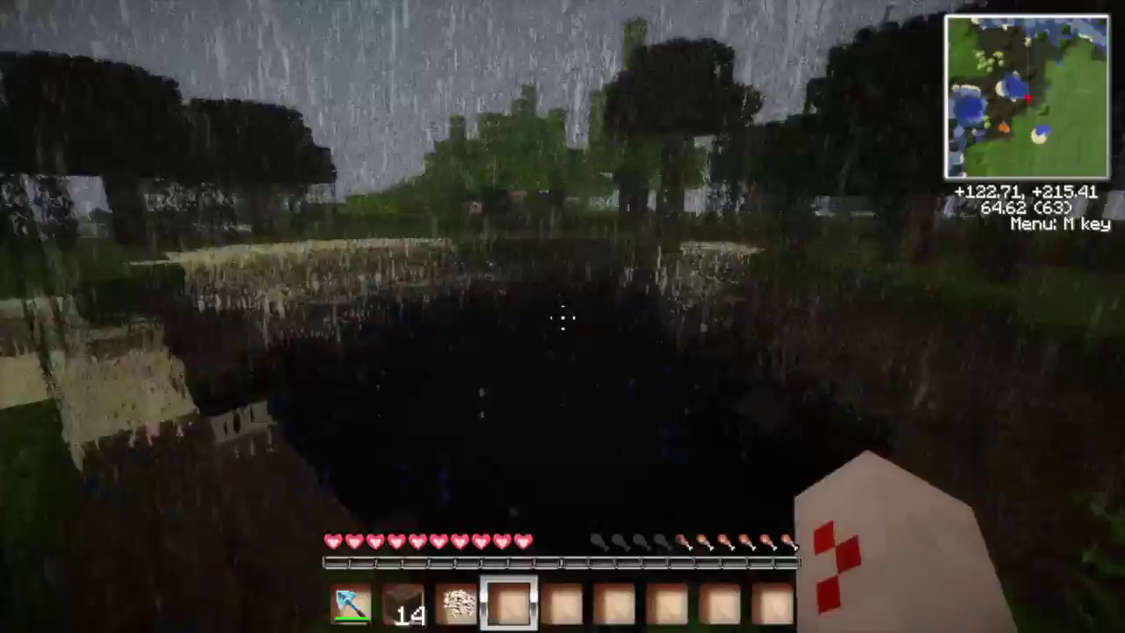
# Turn the rain off from the inventory screen and walk up the grassy hillside.
pyautogui.press('e')
pyautogui.press('e')
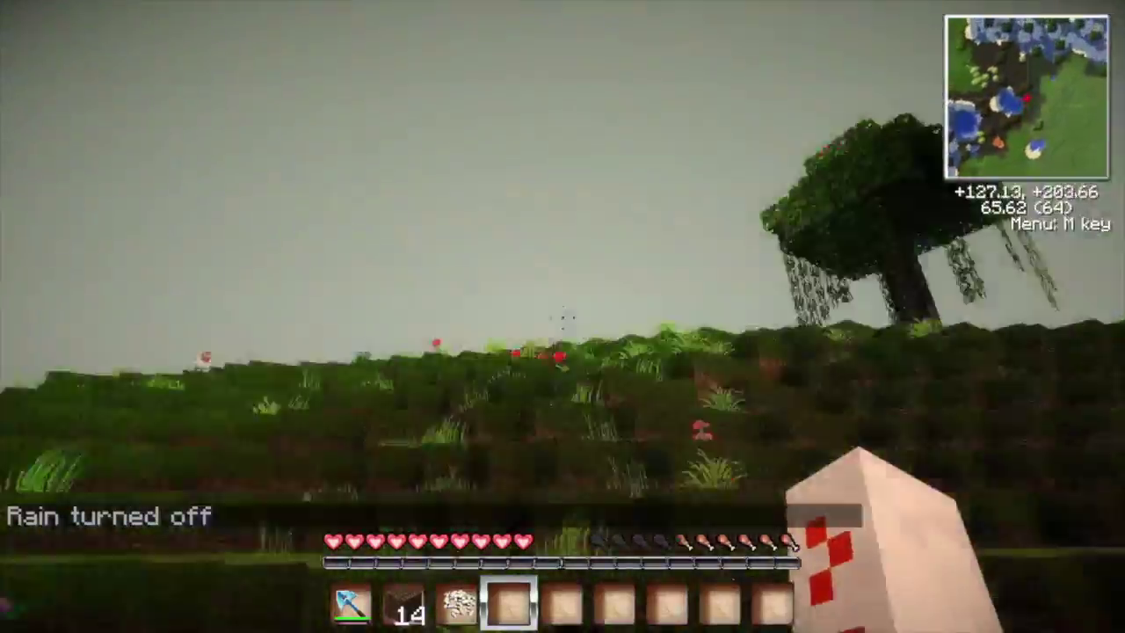
pyautogui.press('w')
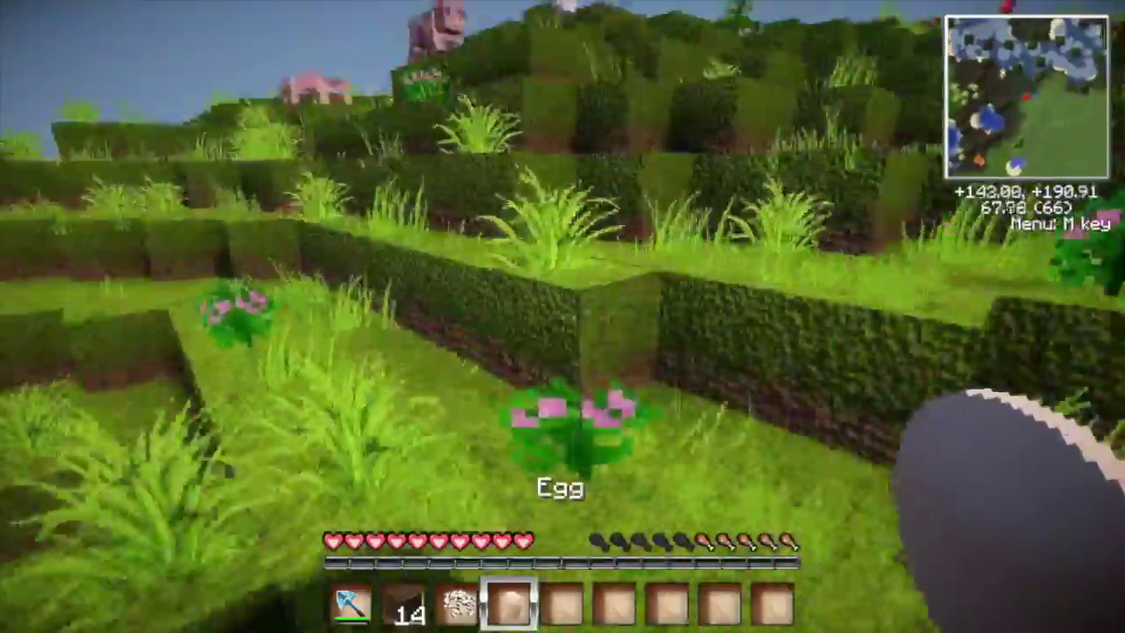
pyautogui.press('1')
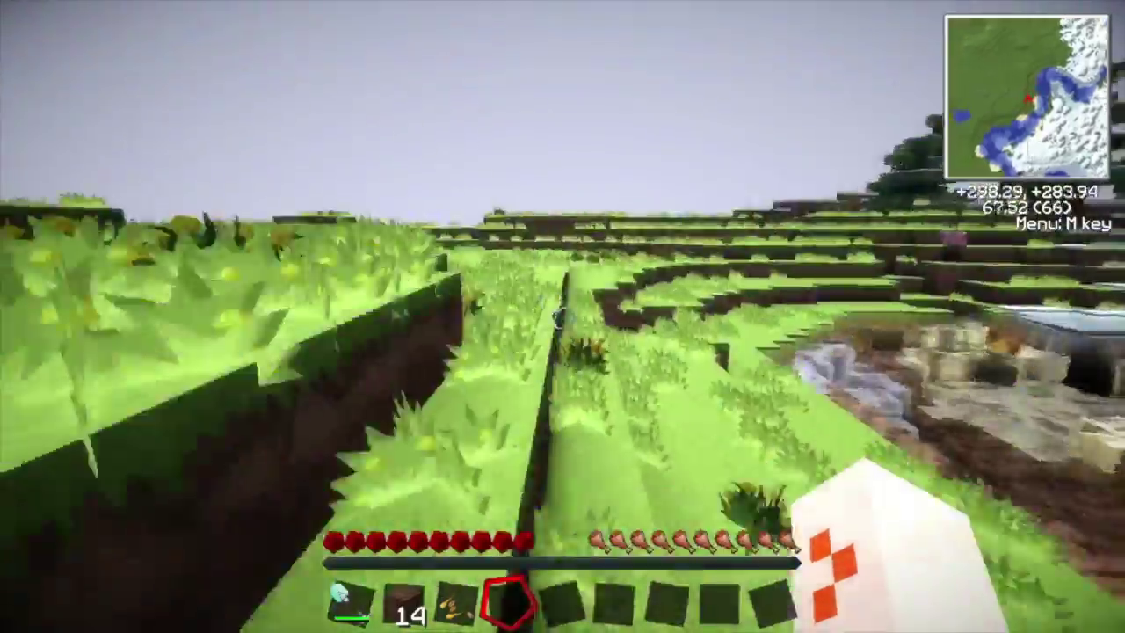
# Walk across the shaded meadow, look at the game's video settings and return to the game.
pyautogui.press('w')
pyautogui.press('space')
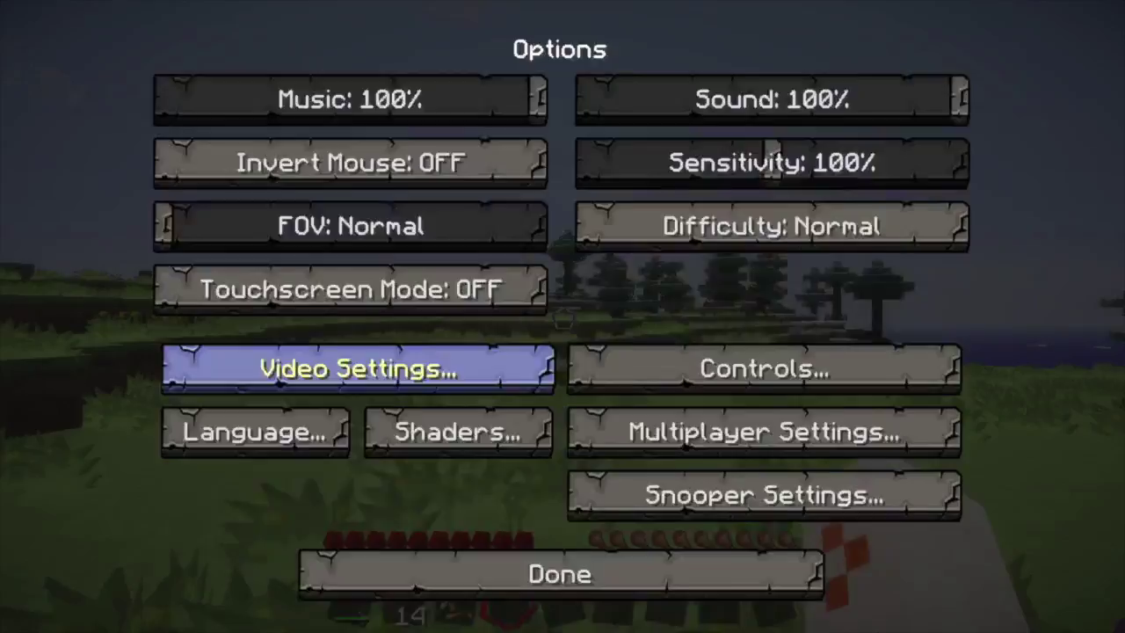
pyautogui.click(357, 367)
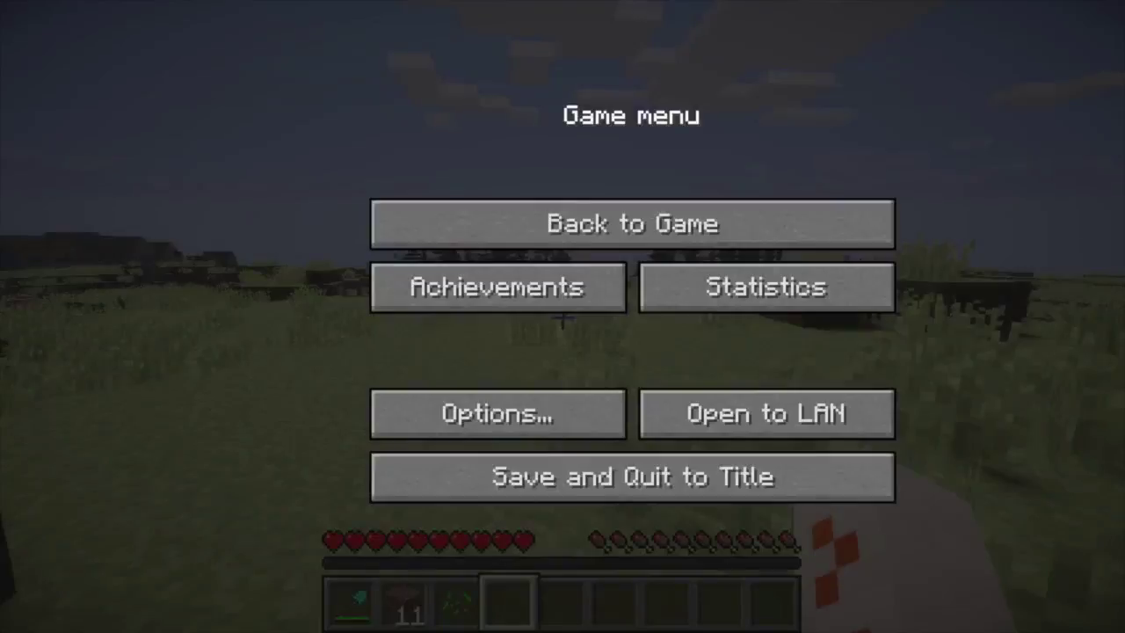
pyautogui.press('Escape')
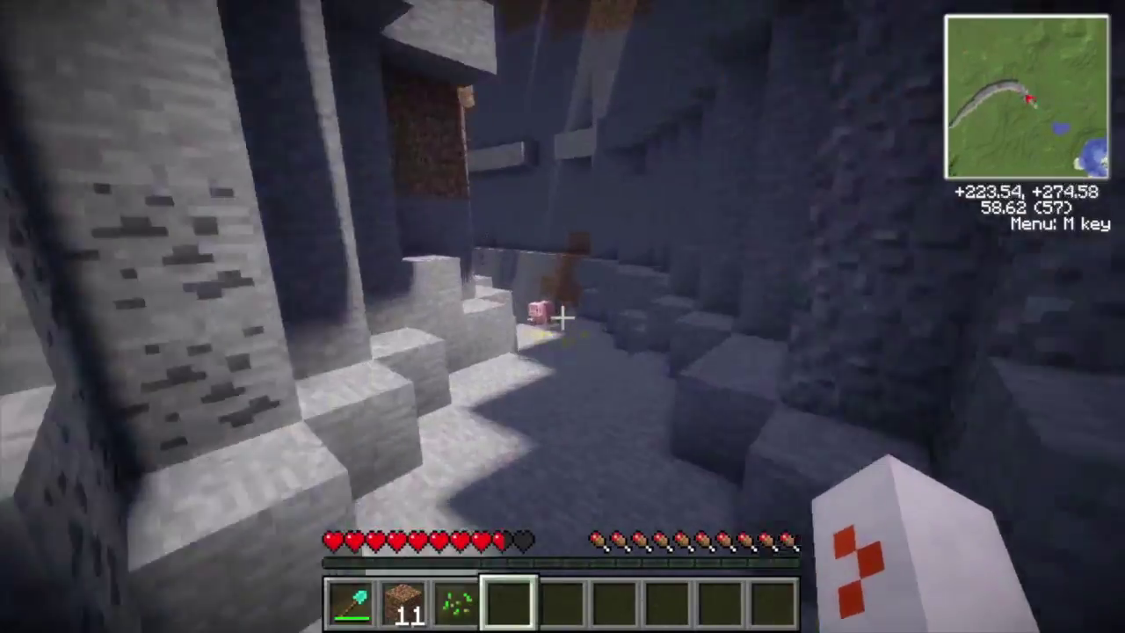
# Search the inventory's item list for "sho" and give the player one Diamond Shovel.
pyautogui.press('e')
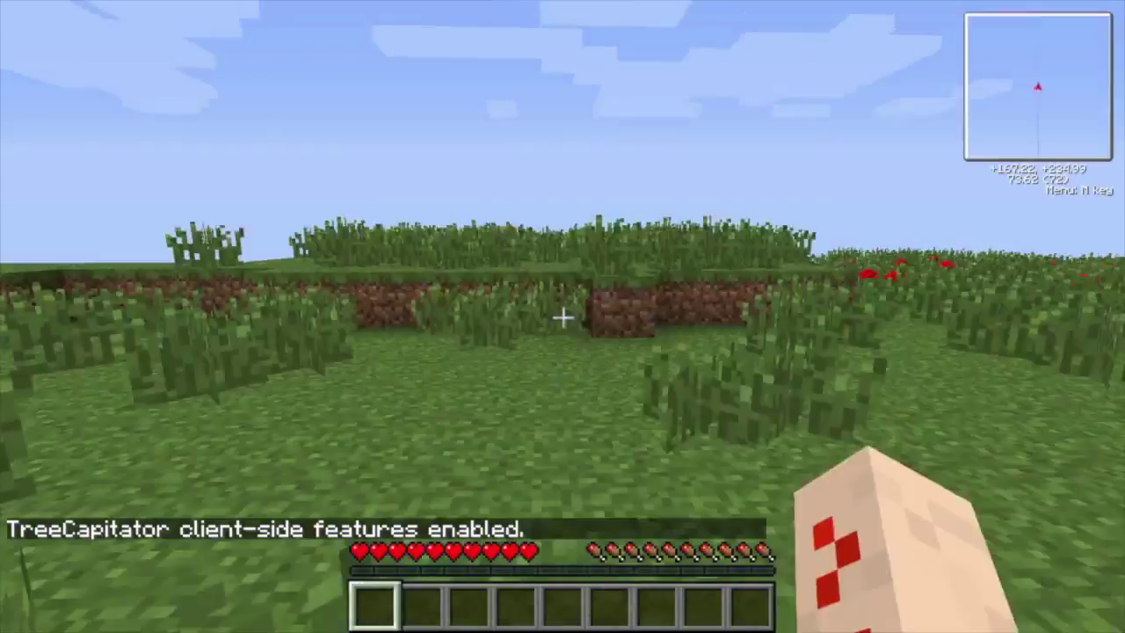
pyautogui.write('esho')
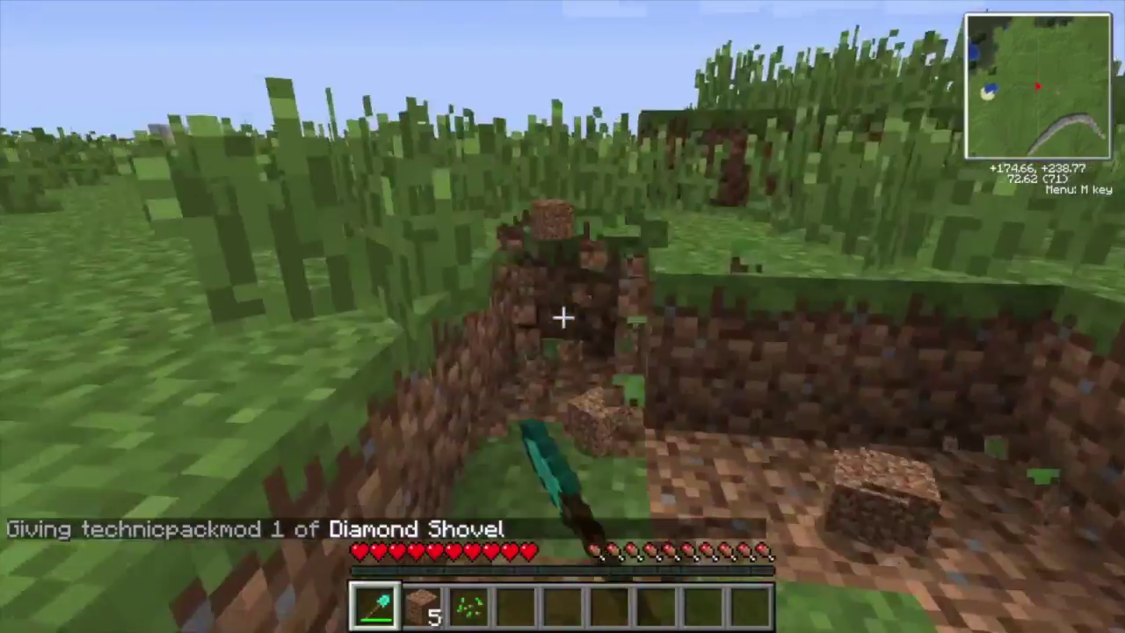
pyautogui.press('e')
pyautogui.press('e')
# Check the frame rate in the debug overlay, view the video settings and walk through the field.
pyautogui.press('F3')
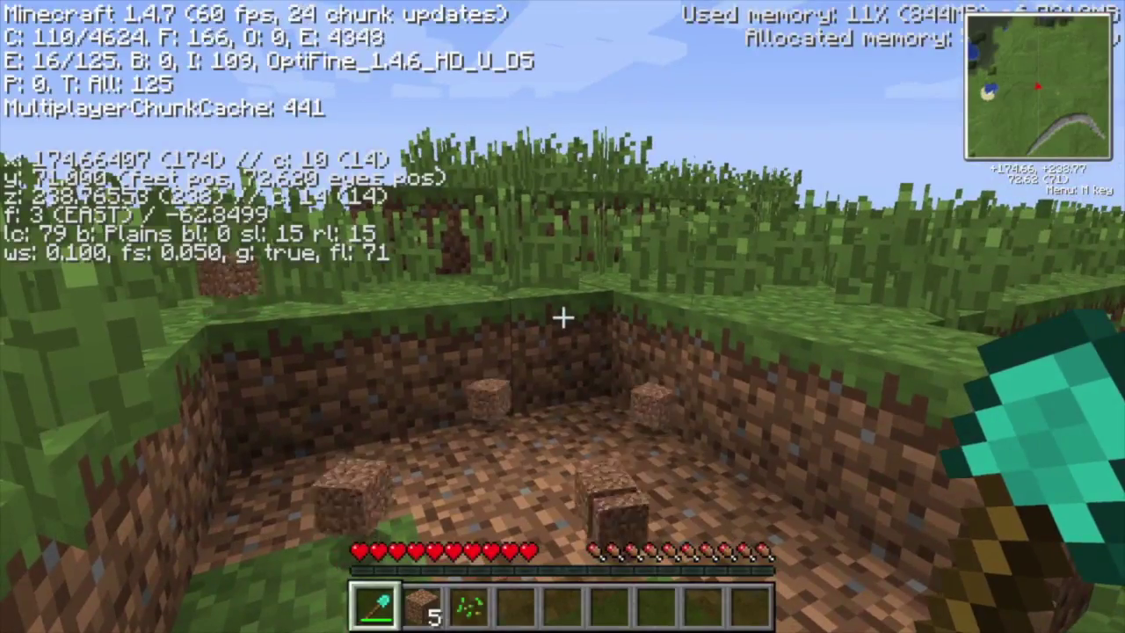
pyautogui.press('Escape')
pyautogui.click(445, 366)
pyautogui.click(377, 335)
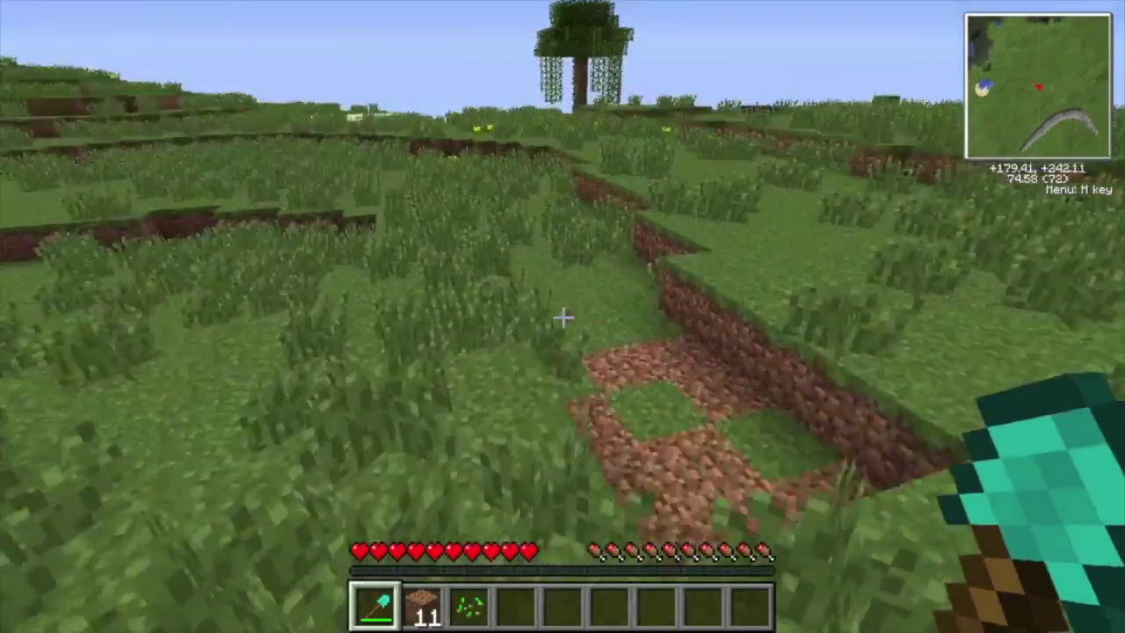
pyautogui.press('w')
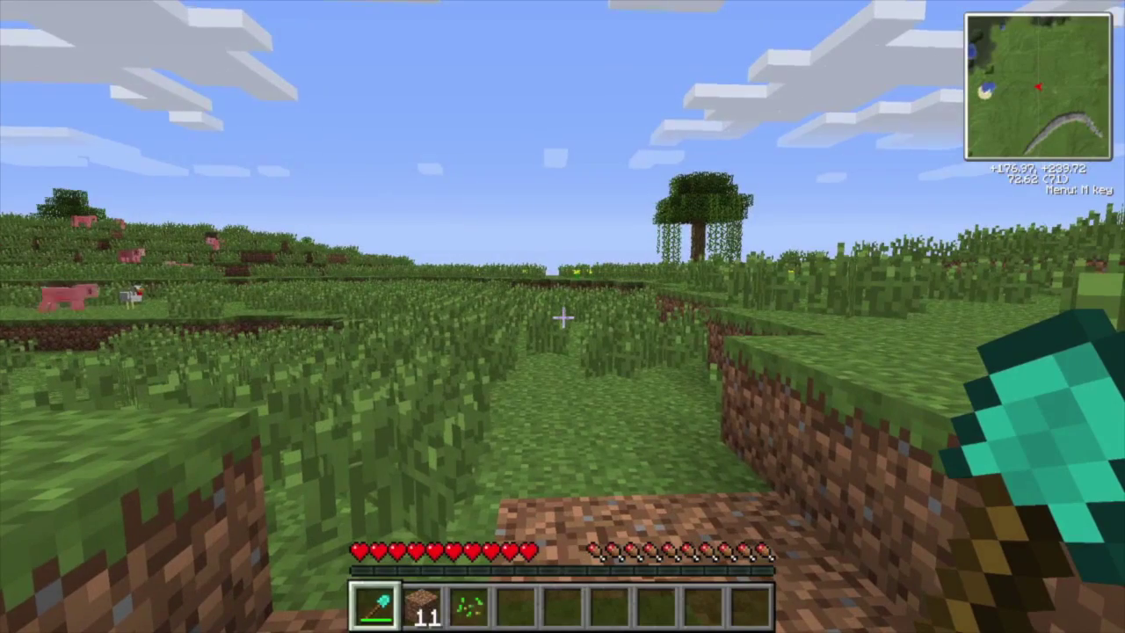
# Reload the world with shaders enabled, switch to an empty hotbar slot and walk across the field.
pyautogui.press('Escape')
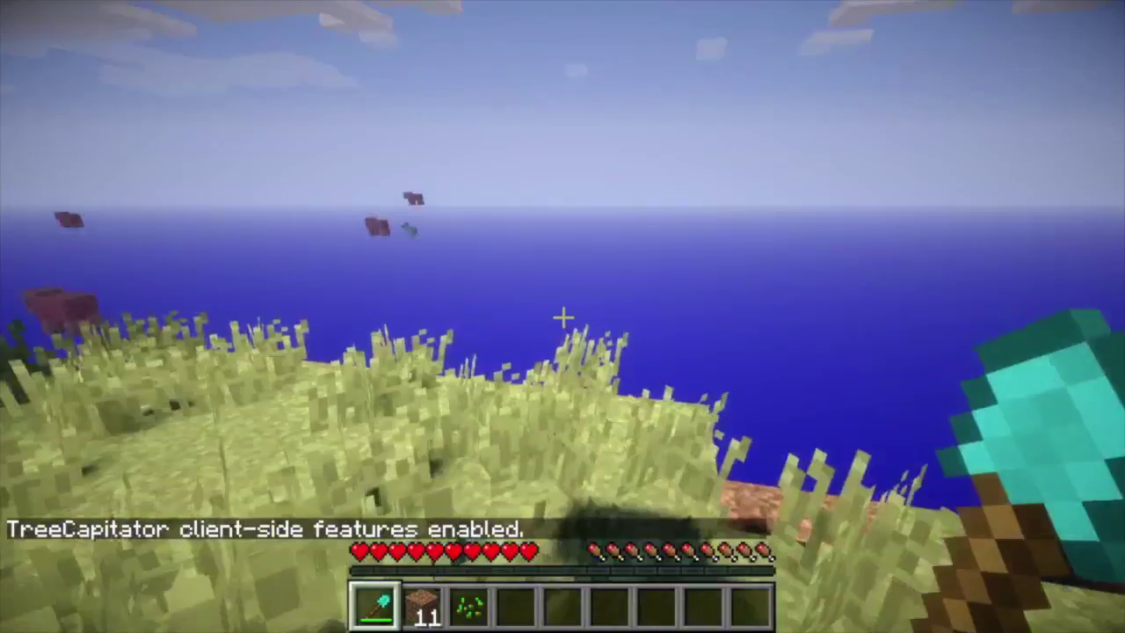
pyautogui.press('3')
pyautogui.press('4')
pyautogui.press('w')
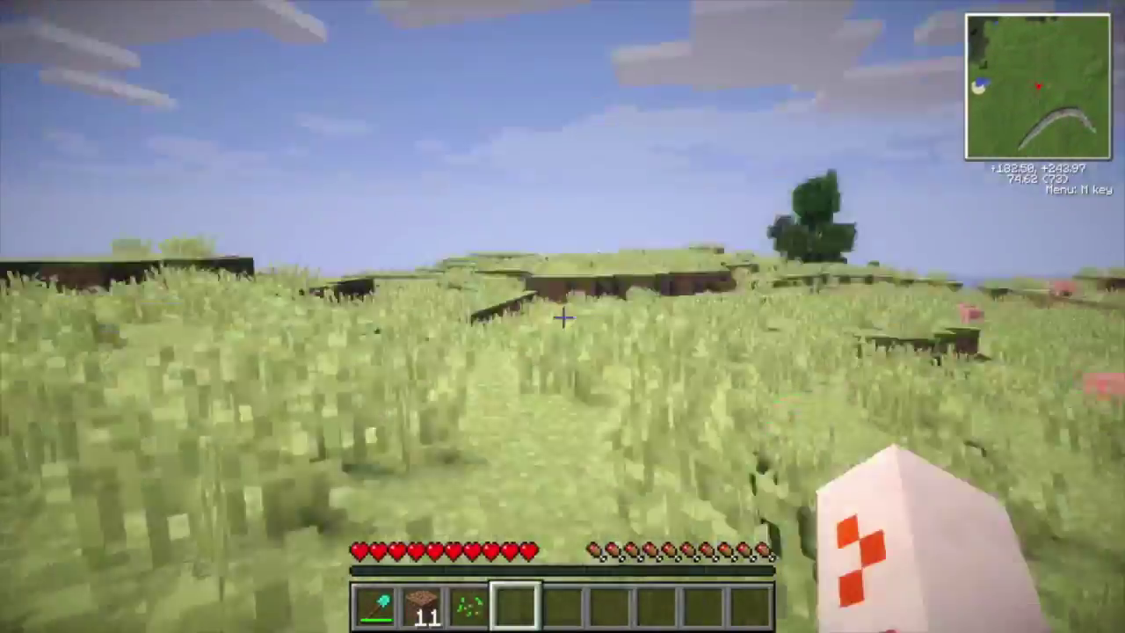
# Walk to the torch-lit chest, open and close it, and view the surrounding scenery with shaders.
pyautogui.press('w')
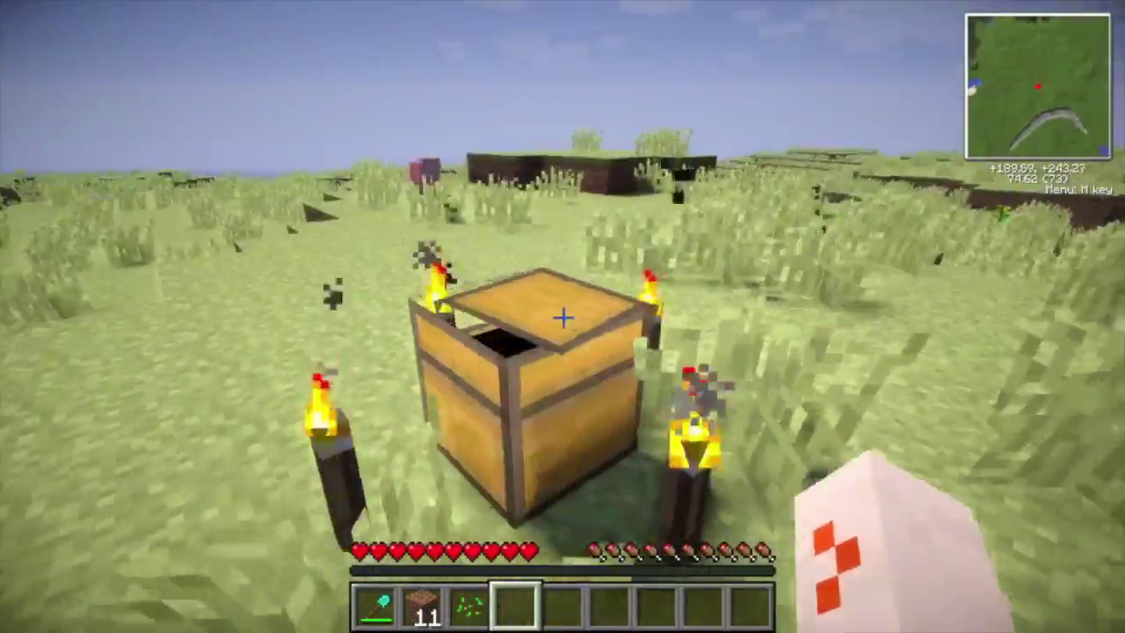
pyautogui.rightClick(563, 317)
pyautogui.press('e')
pyautogui.press('w')
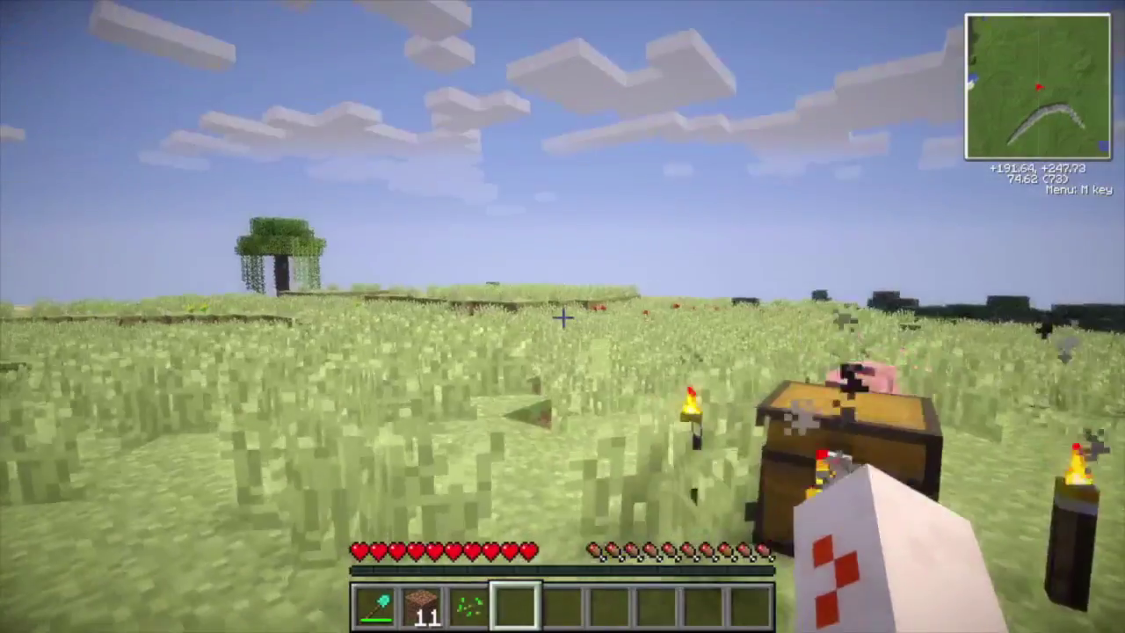
# Examine the fullscreen options in the Other section of the video settings and leave the menus.
pyautogui.press('Escape')
pyautogui.click(470, 316)
pyautogui.click(378, 338)
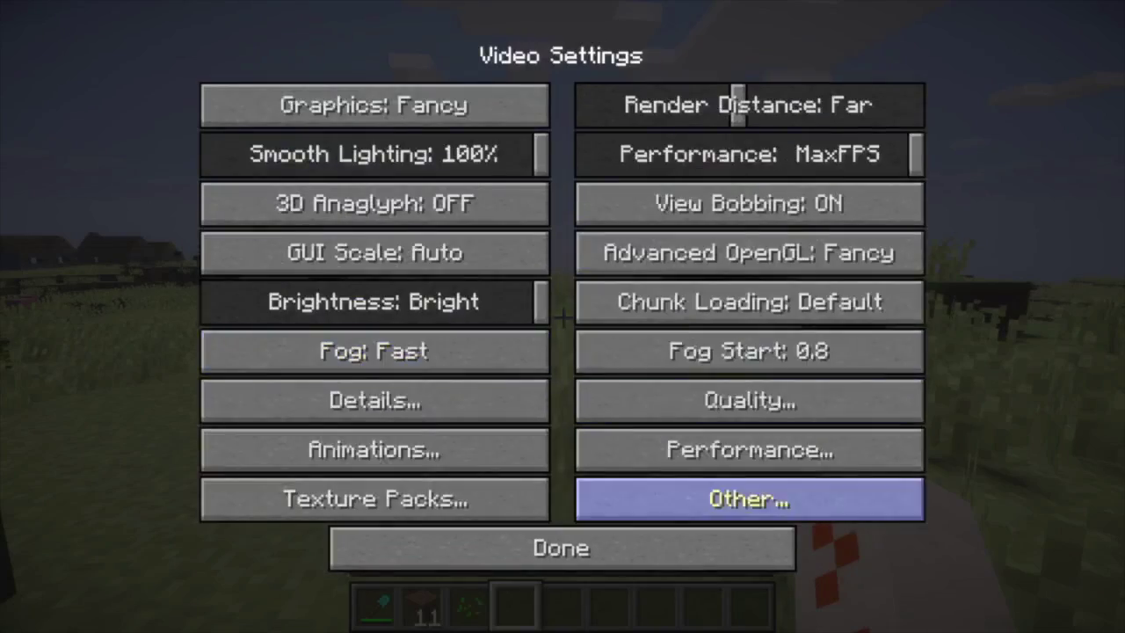
pyautogui.click(749, 498)
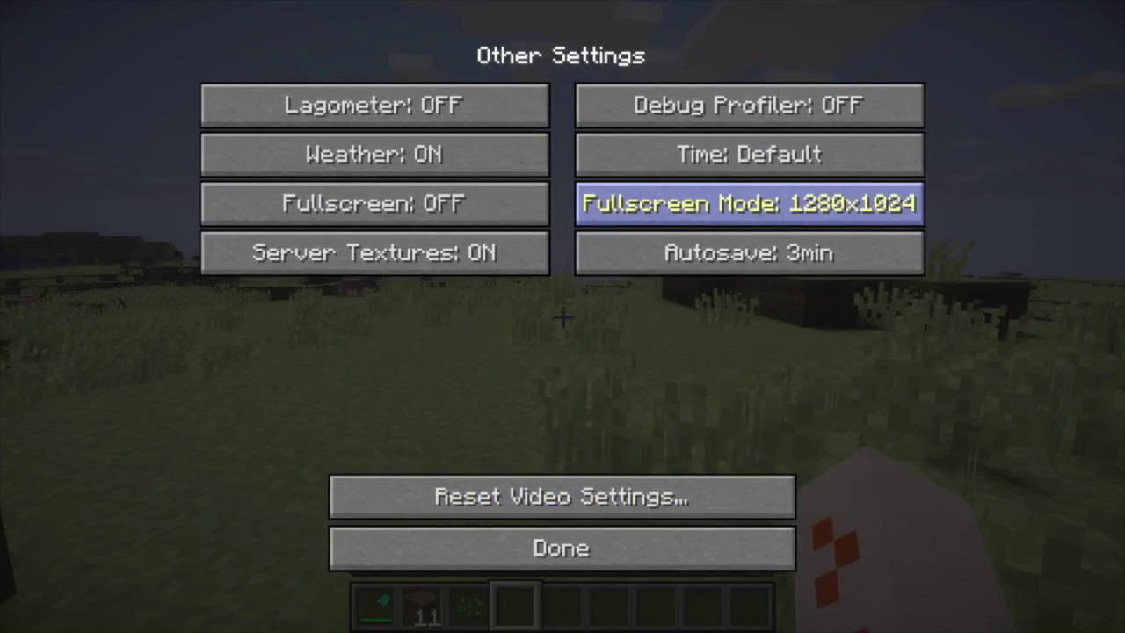
pyautogui.click(562, 548)
pyautogui.click(563, 545)
pyautogui.click(563, 496)
pyautogui.press('Escape')
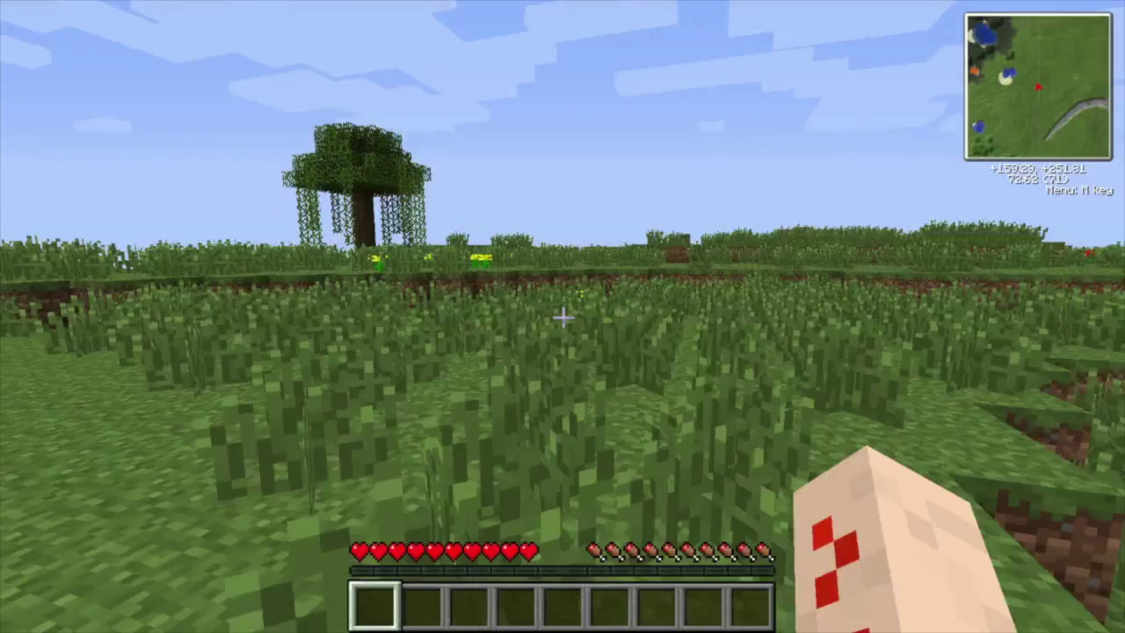